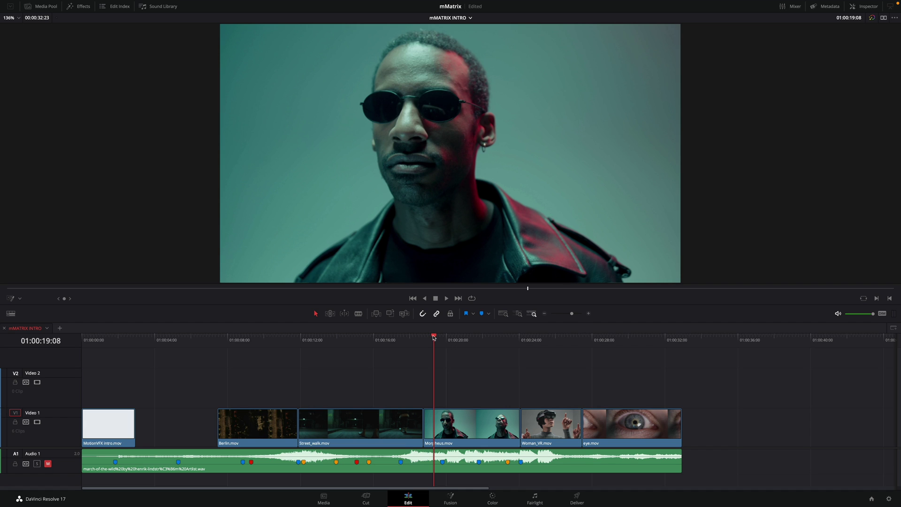
- Review the Street_walk, Berlin and Woman_VR clips along the timeline
left_click(349, 342)
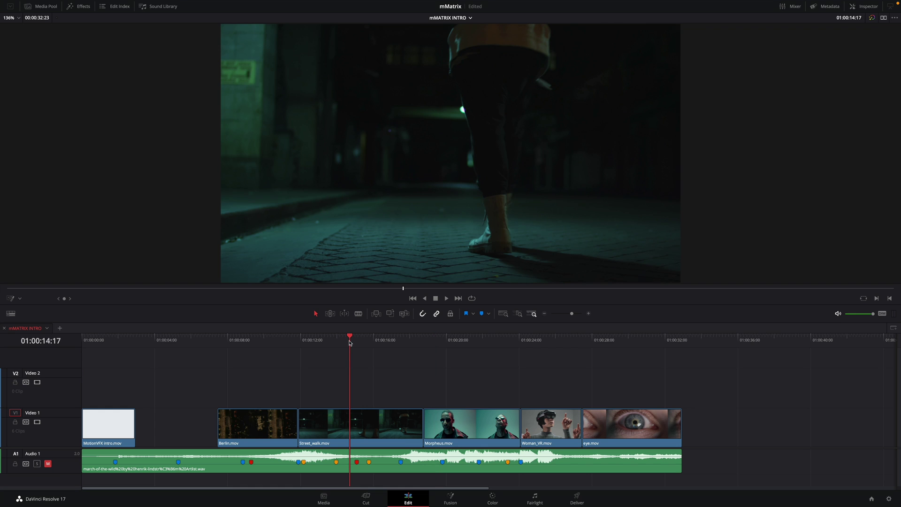
left_click(258, 342)
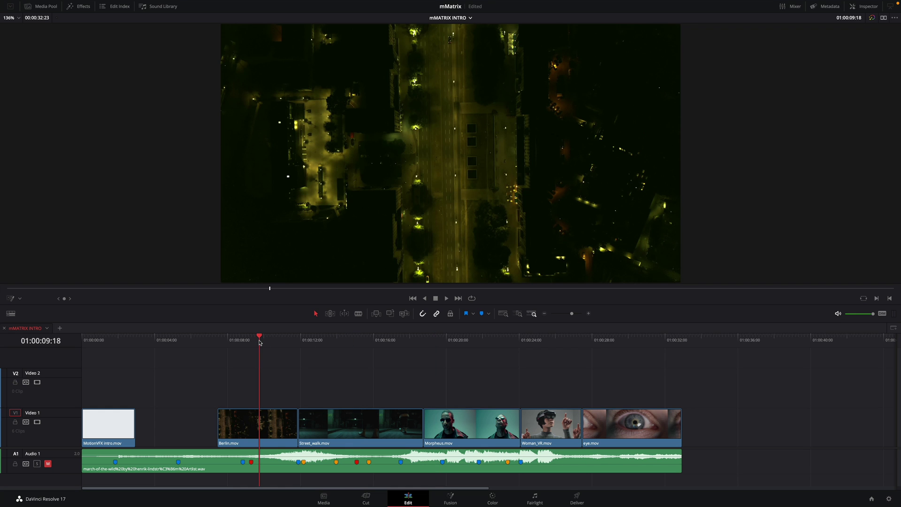
left_click(551, 341)
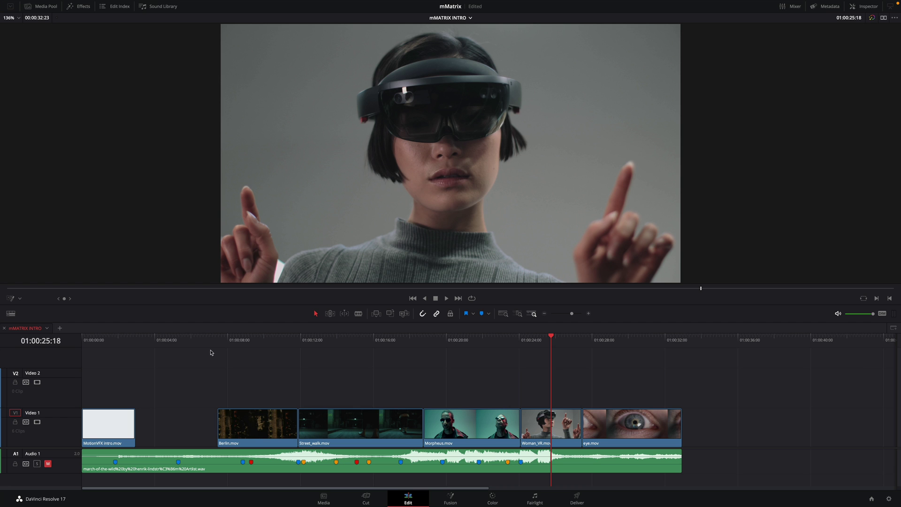
- Show the effects library and examine the MotionVFX mMatrix transitions, titles and effects
left_click(80, 7)
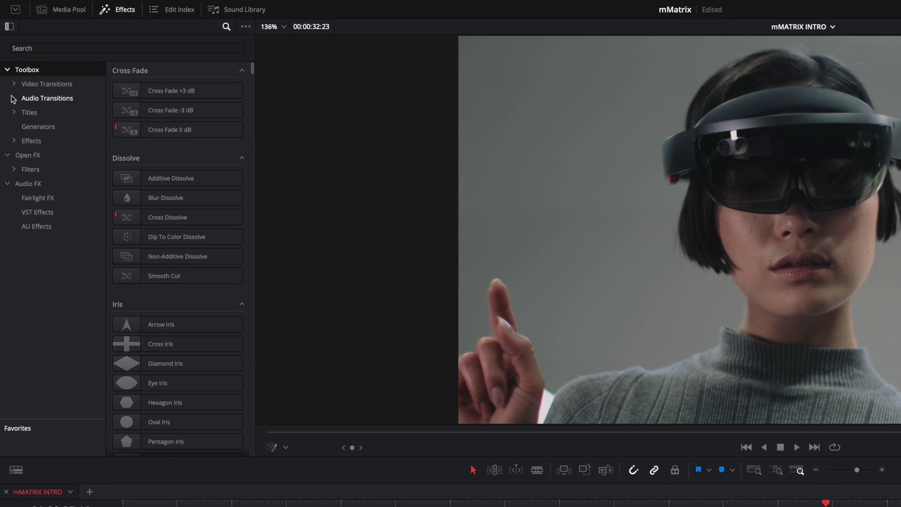
left_click(16, 84)
left_click(20, 98)
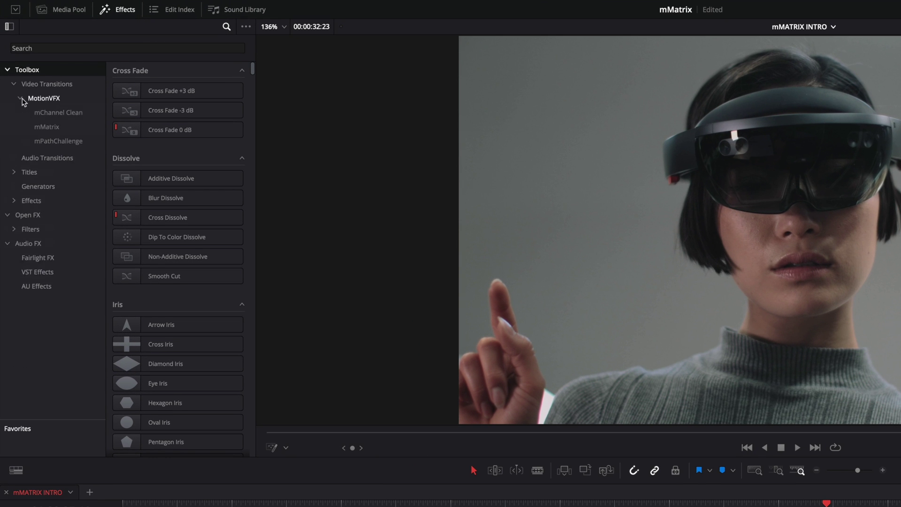
left_click(42, 128)
left_click(14, 183)
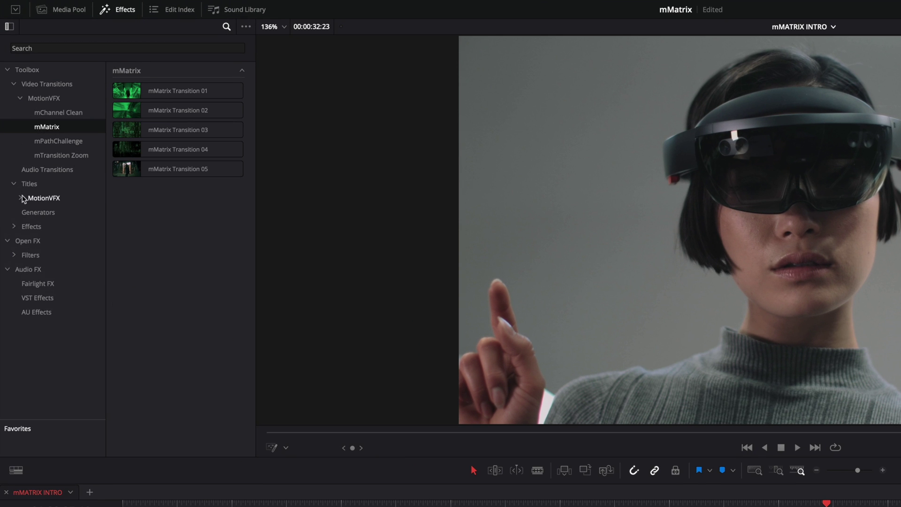
left_click(20, 198)
left_click(42, 242)
left_click(14, 312)
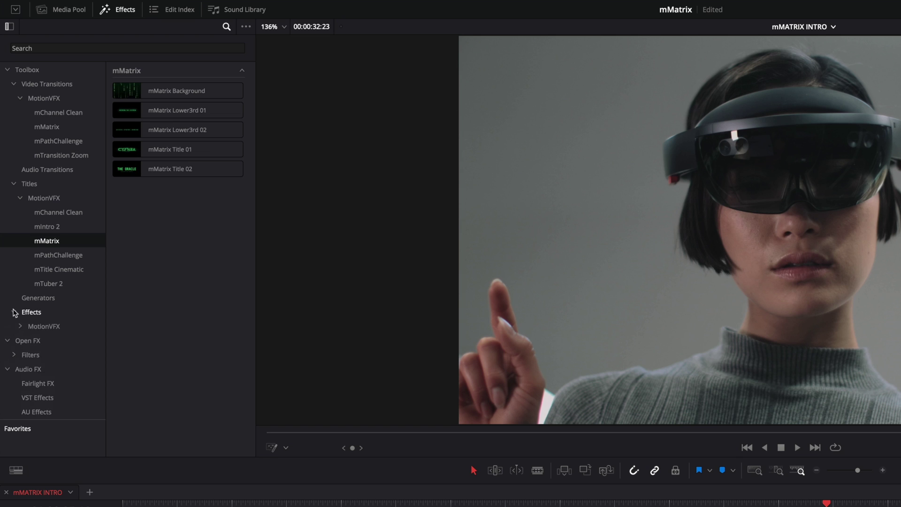
left_click(20, 326)
left_click(41, 372)
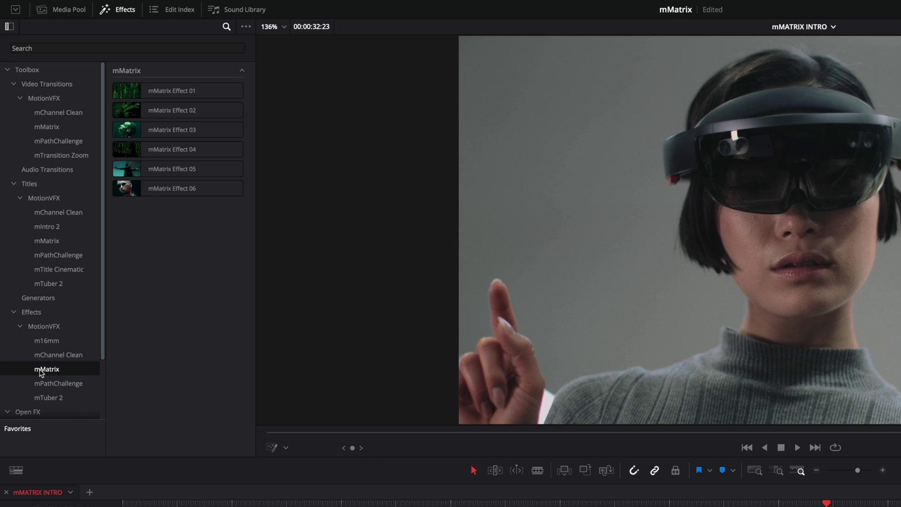
- Search the whole effects toolbox for "mmatrix" and hide the category list
left_click(21, 71)
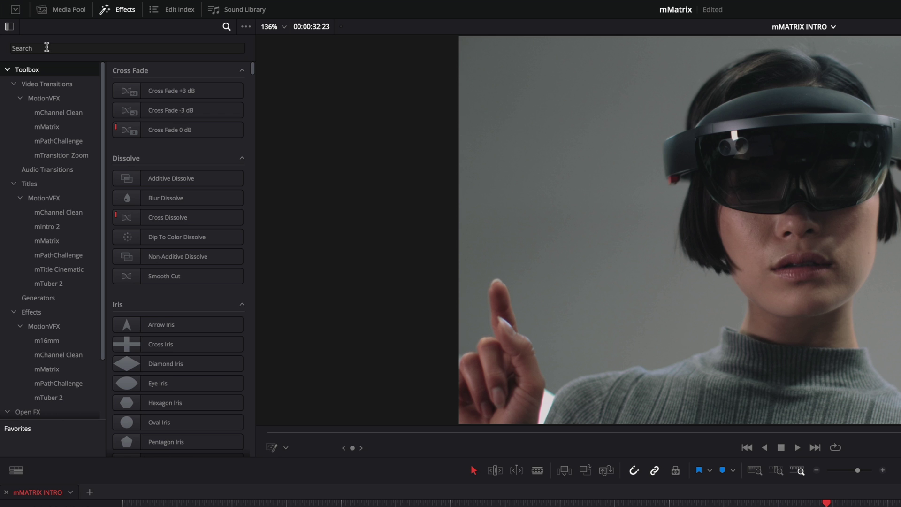
left_click(46, 48)
type("mmatrix")
left_click(7, 70)
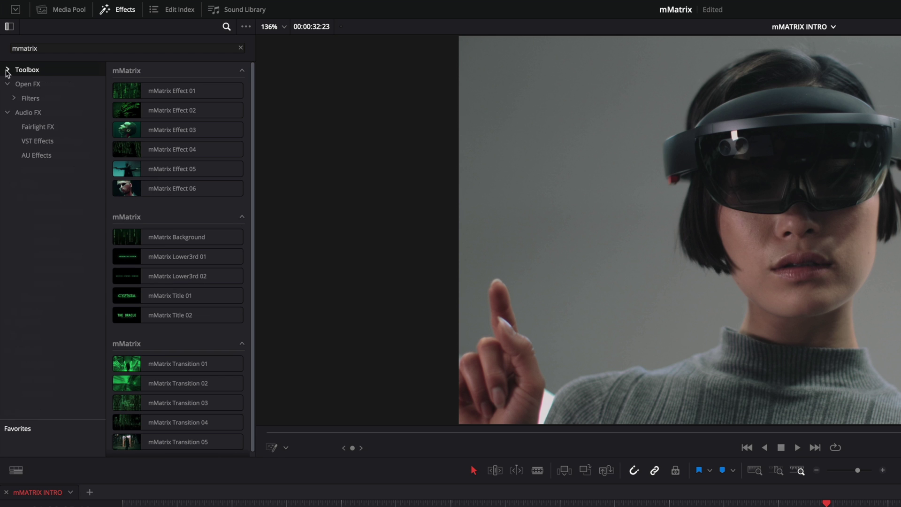
left_click(9, 27)
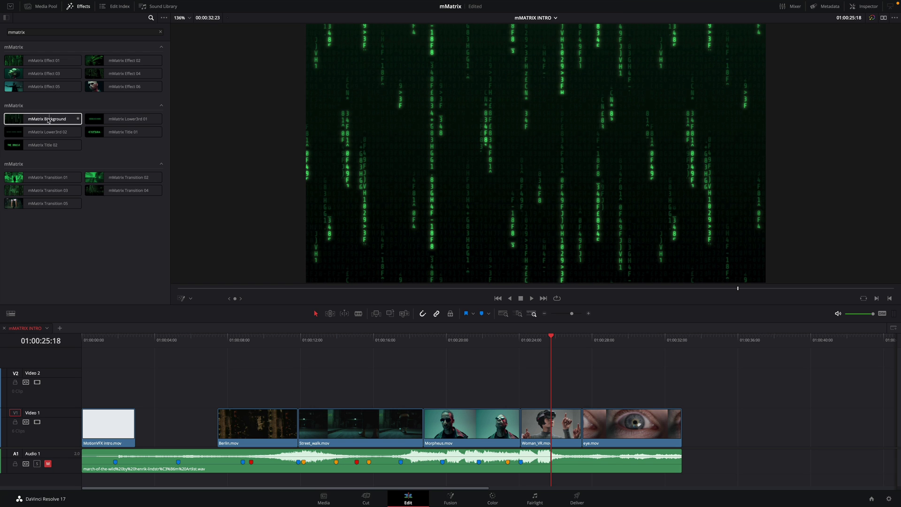
- Place mMatrix Background on Video 2 starting at the first marker and trim its end to Marker 2 at 01:00:05:07
left_click(38, 120)
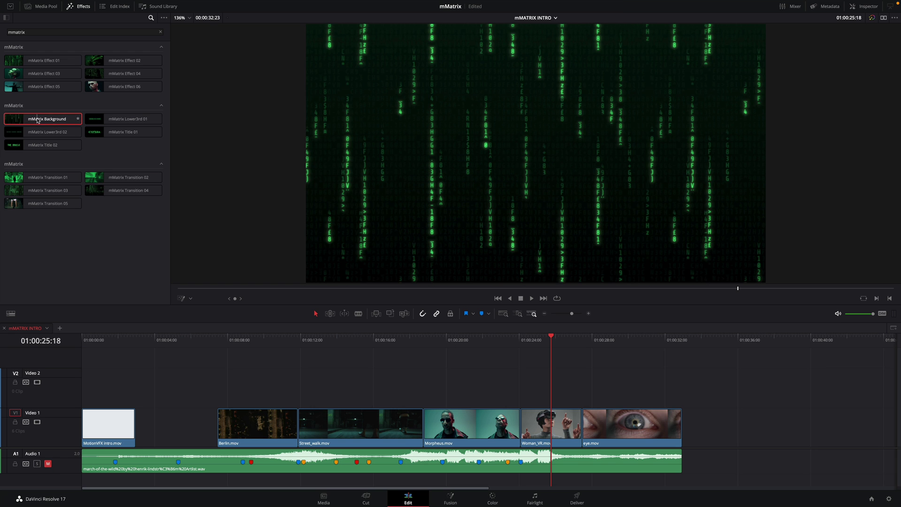
left_click_drag(37, 120, 114, 377)
left_click_drag(93, 341, 112, 346)
key("space")
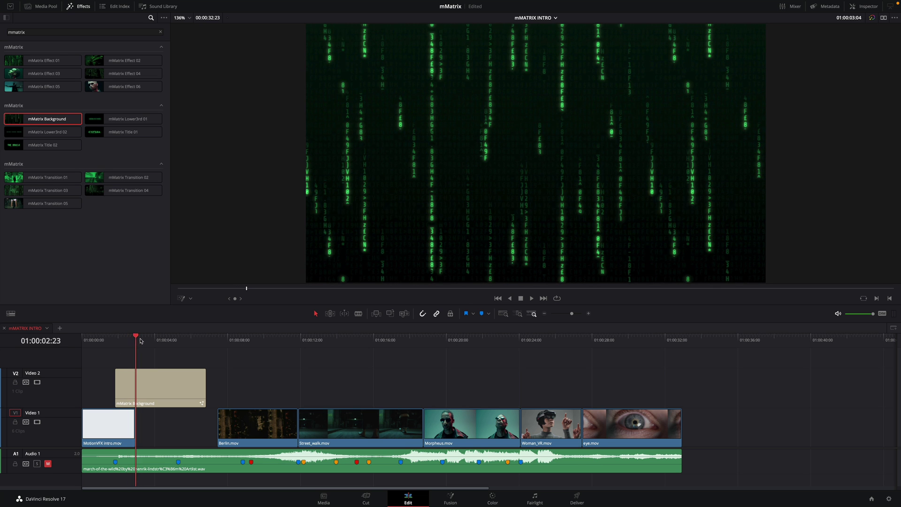
left_click_drag(204, 383, 178, 378)
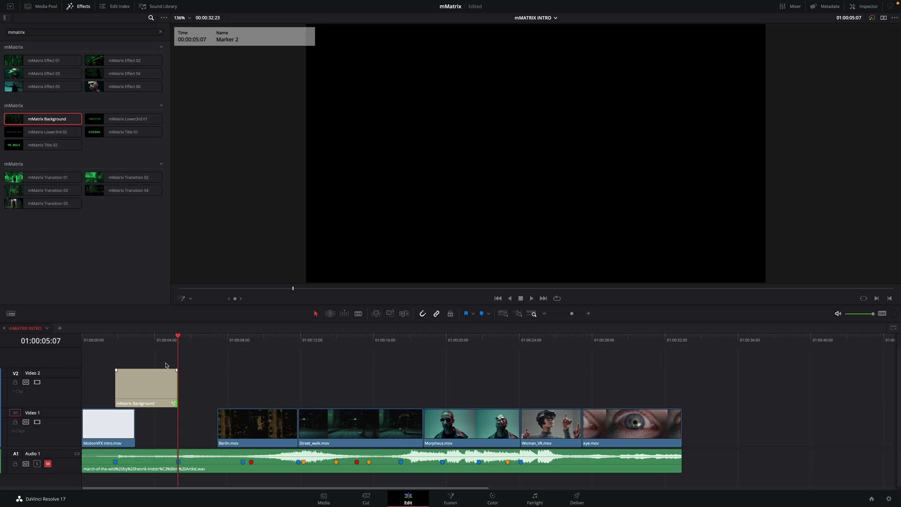
- Show the mMatrix Background clip's properties with the playhead at 01:00:02:09
left_click_drag(164, 343, 149, 343)
left_click(146, 387)
left_click(125, 339)
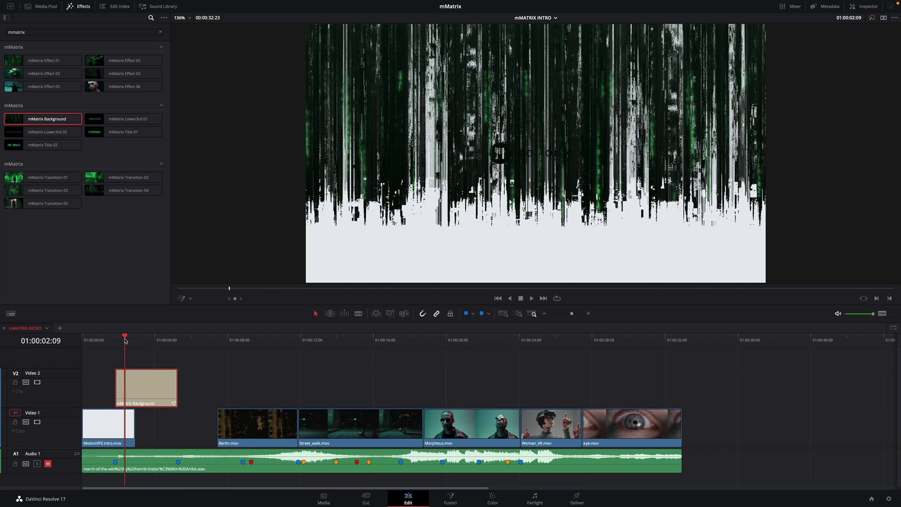
left_click(864, 6)
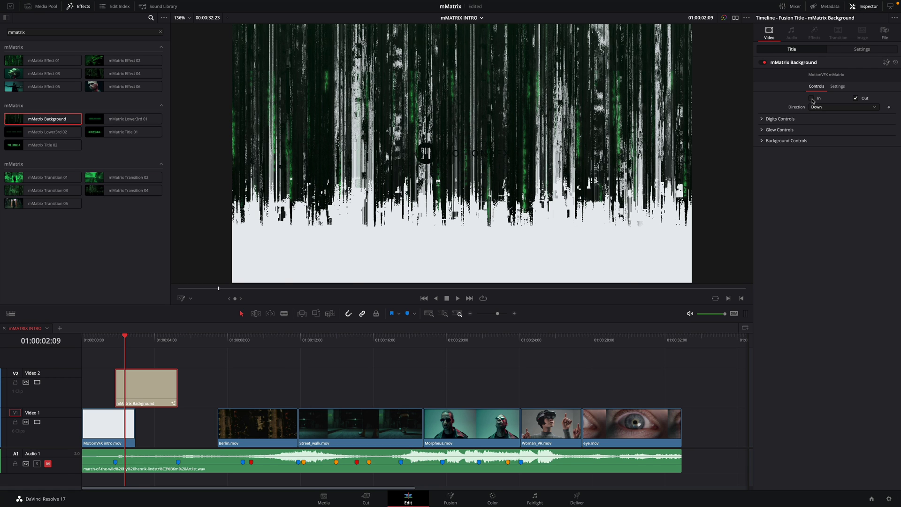
- Try the background's In toggle and the Up direction in playback, and restore In and the Down direction
left_click(812, 98)
left_click(812, 99)
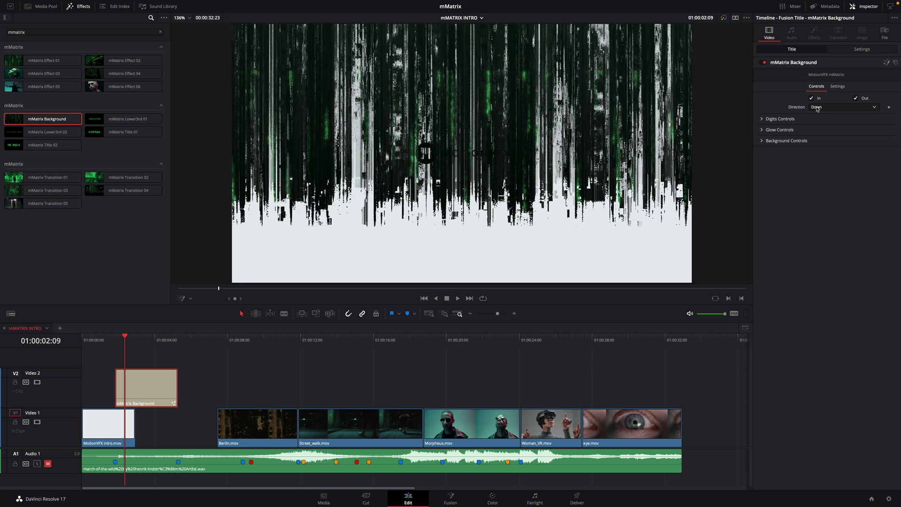
left_click(819, 107)
left_click(822, 116)
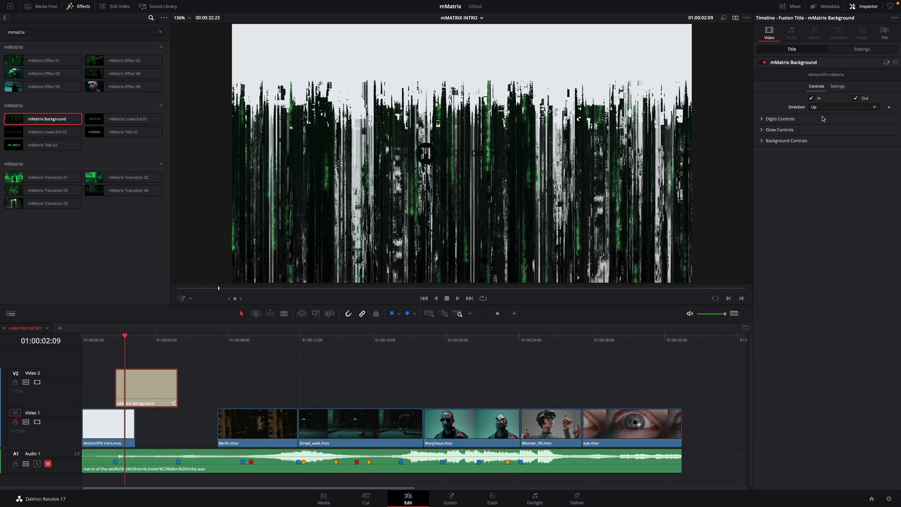
left_click_drag(115, 341, 112, 341)
key("space")
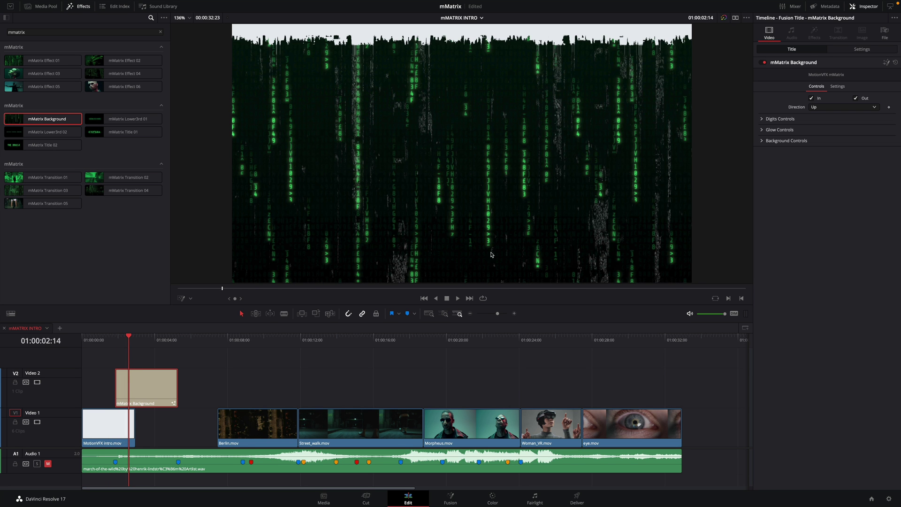
left_click(824, 108)
left_click(820, 125)
key("space")
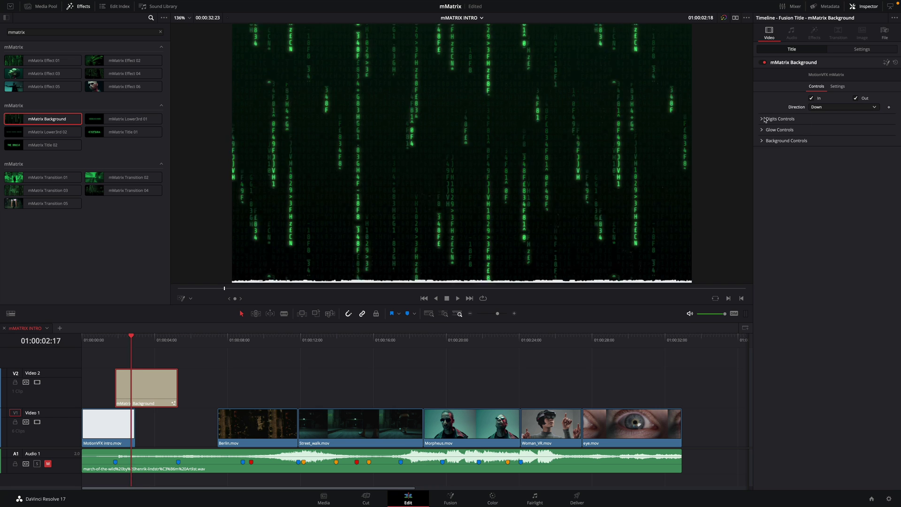
- Try different digit colour, scale and angle values on the background and reset them to their defaults
left_click(762, 119)
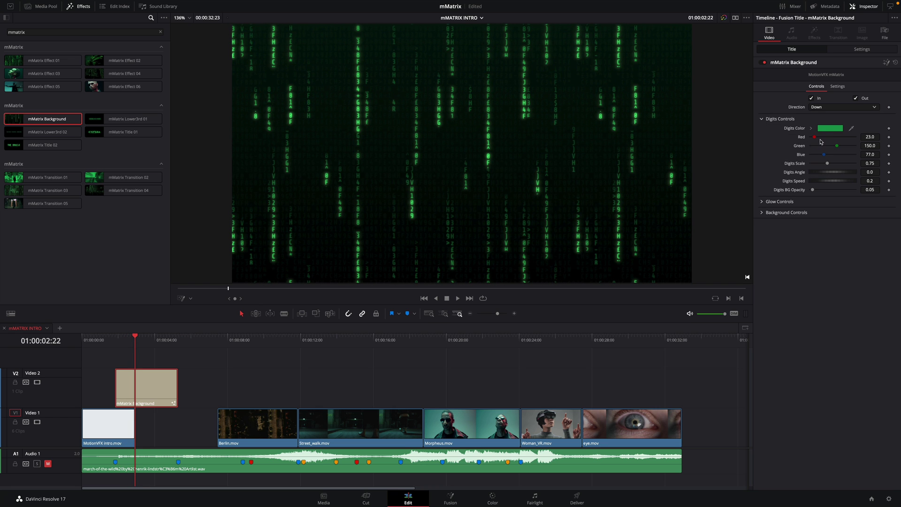
mouse_move(816, 136)
left_mouse_down()
mouse_move(847, 141)
mouse_move(820, 147)
left_mouse_up()
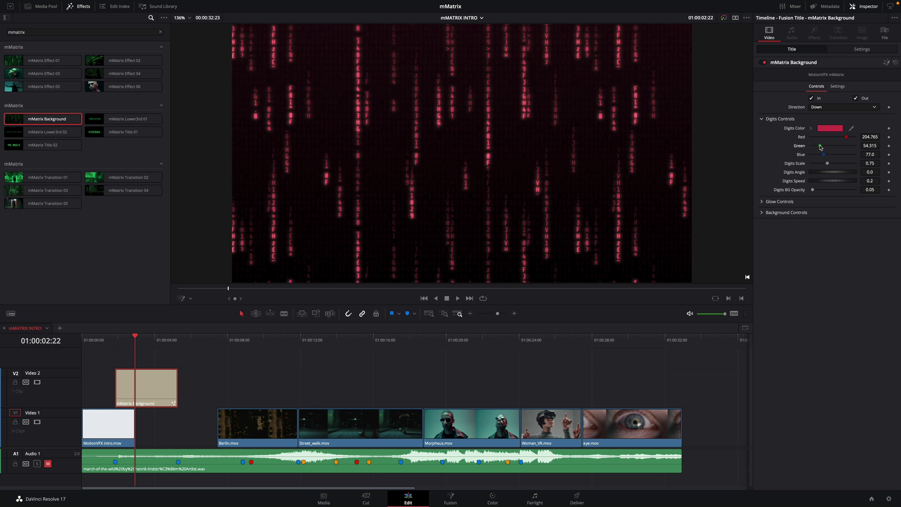
double_click(802, 137)
double_click(799, 146)
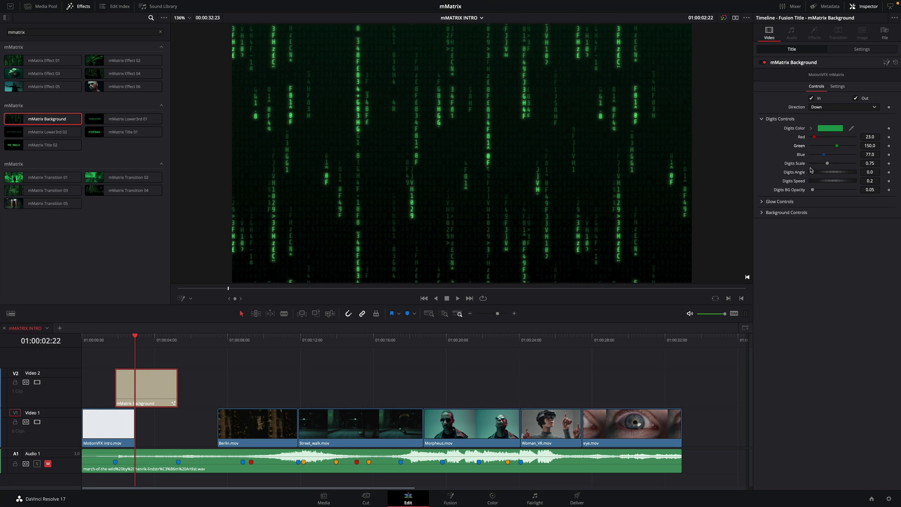
mouse_move(826, 164)
left_mouse_down()
mouse_move(838, 164)
mouse_move(823, 166)
mouse_move(834, 174)
left_mouse_up()
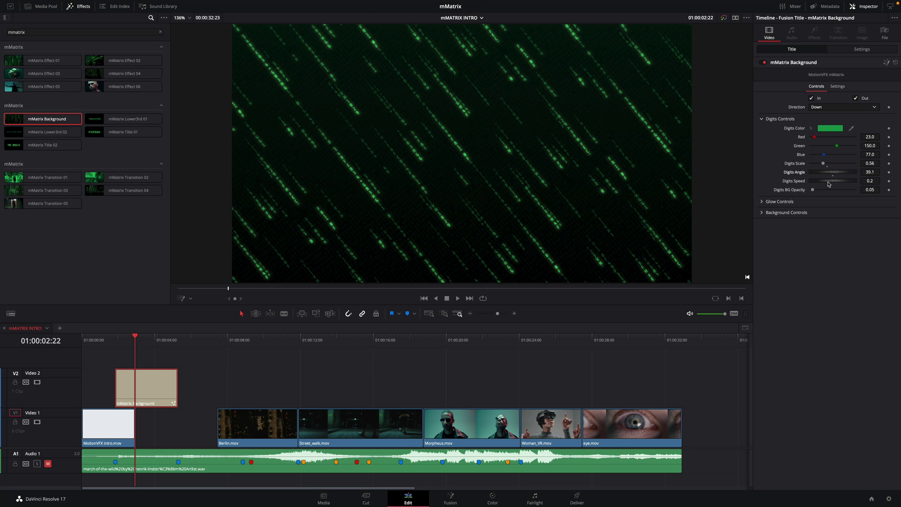
double_click(793, 173)
double_click(794, 163)
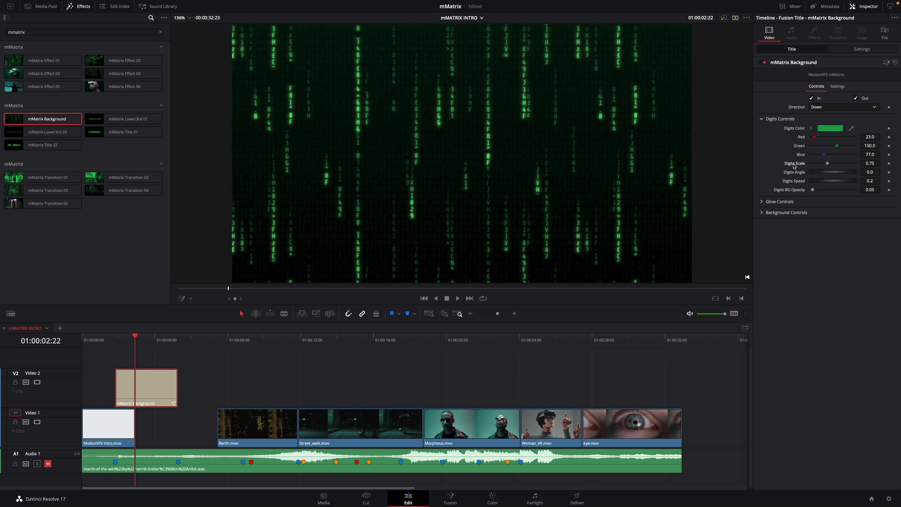
- Set the background's Digits Speed to -0.2
left_click_drag(829, 183, 824, 183)
left_click(869, 181)
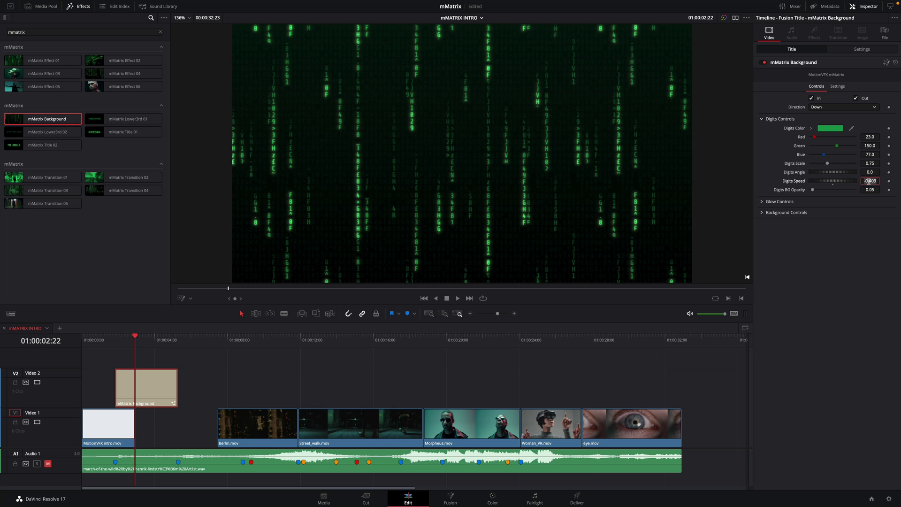
key("BackSpace")
type("0.2")
key("Tab")
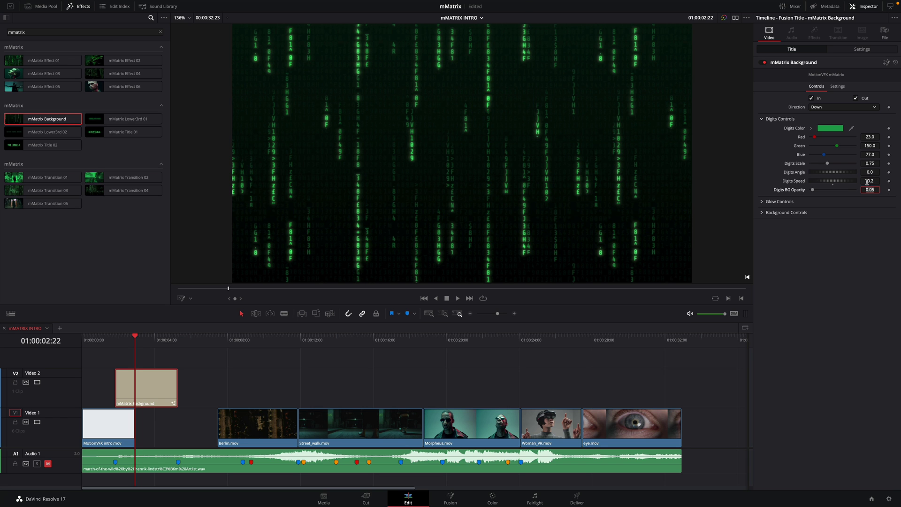
- Try another Digits BG Opacity, and set Glow Opacity to 0.732 and Glow Threshold to 0.276
mouse_move(812, 190)
left_mouse_down()
mouse_move(825, 192)
mouse_move(816, 193)
left_mouse_up()
left_click(761, 201)
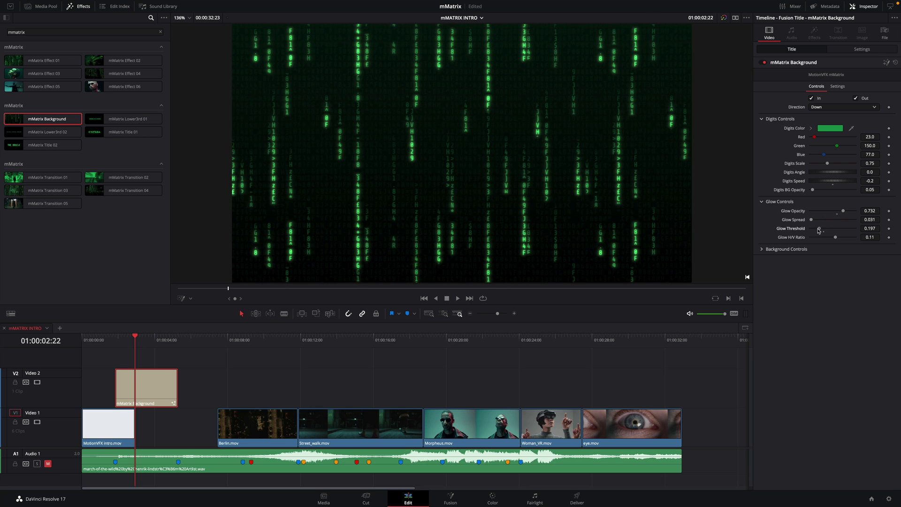
mouse_move(824, 228)
left_mouse_down()
mouse_move(810, 237)
mouse_move(876, 235)
mouse_move(813, 241)
left_mouse_up()
- Try different background colour, alpha and highlight settings, and reset Highlight Opacity and Highlight Start to their defaults
left_click(762, 249)
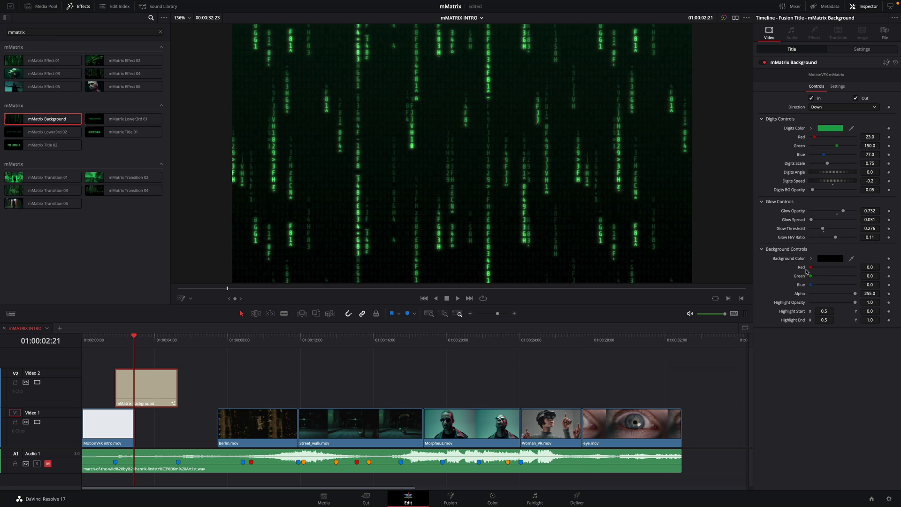
mouse_move(810, 267)
left_mouse_down()
mouse_move(855, 269)
mouse_move(798, 269)
left_mouse_up()
left_click_drag(854, 294, 844, 312)
left_click_drag(853, 303, 796, 306)
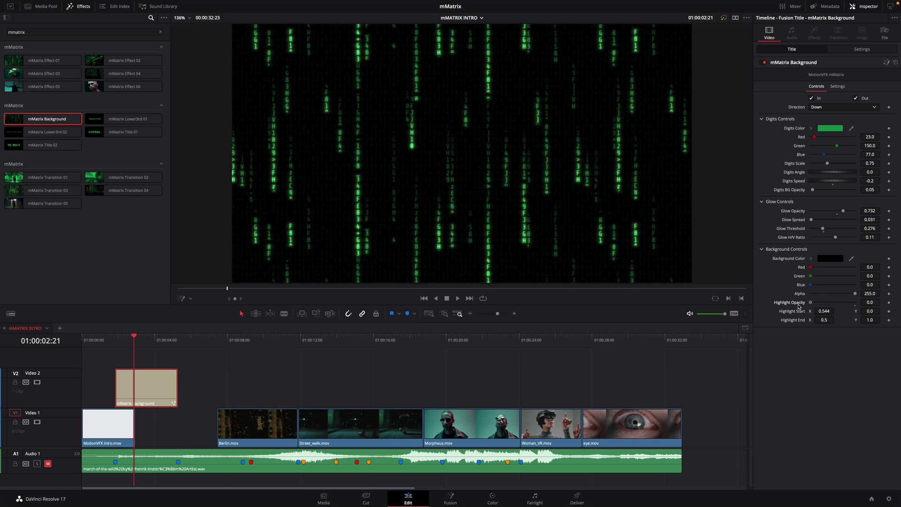
double_click(799, 304)
double_click(793, 312)
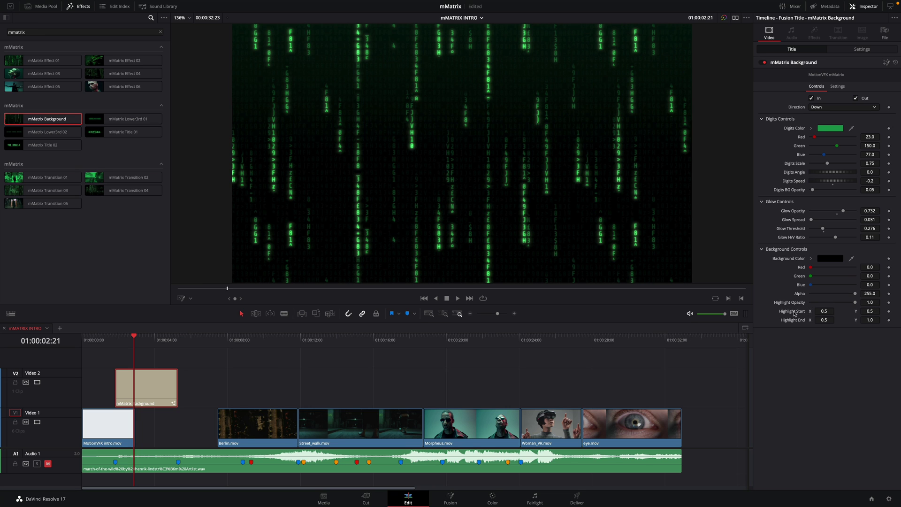
- Collapse the Background, Glow and Digits control groups
left_click(762, 250)
left_click(762, 202)
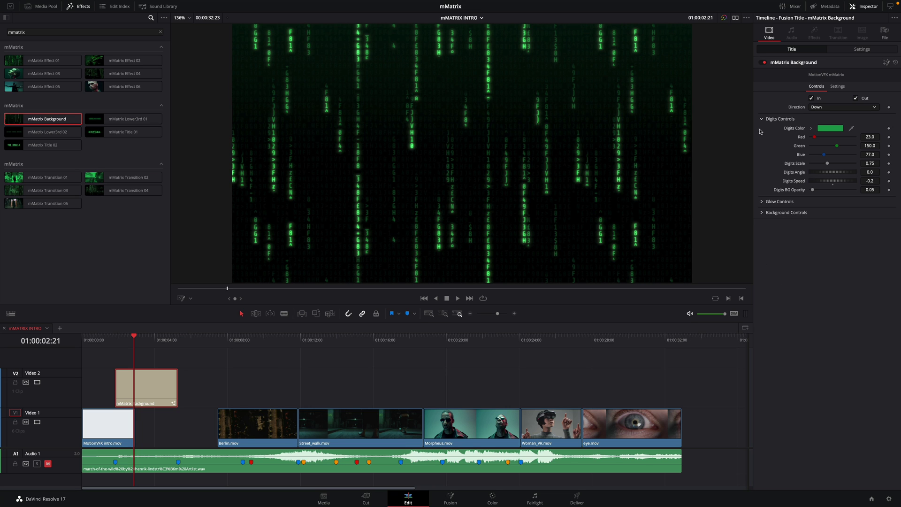
left_click(761, 119)
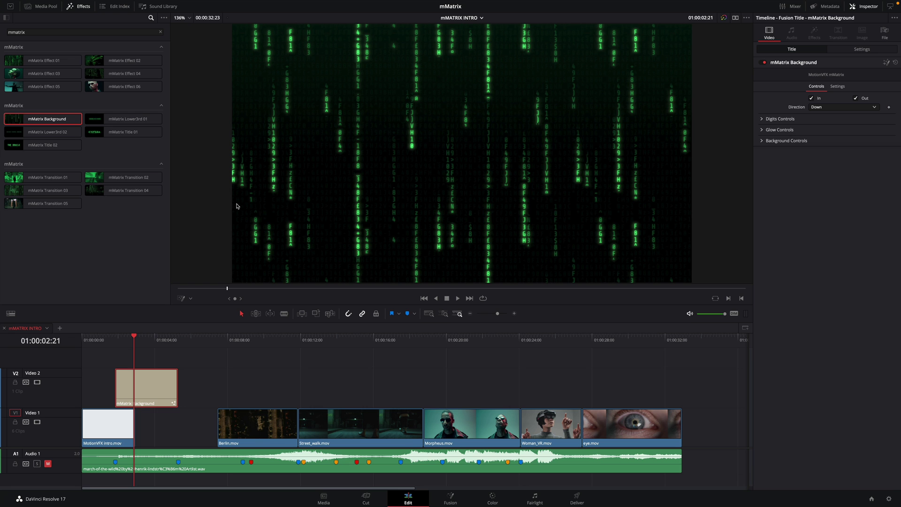
- Duplicate the mMatrix Background clip directly after the original on Video 2 and disable the copy's In and Out animations
mouse_move(135, 342)
left_mouse_down()
mouse_move(114, 342)
mouse_move(151, 342)
left_mouse_up()
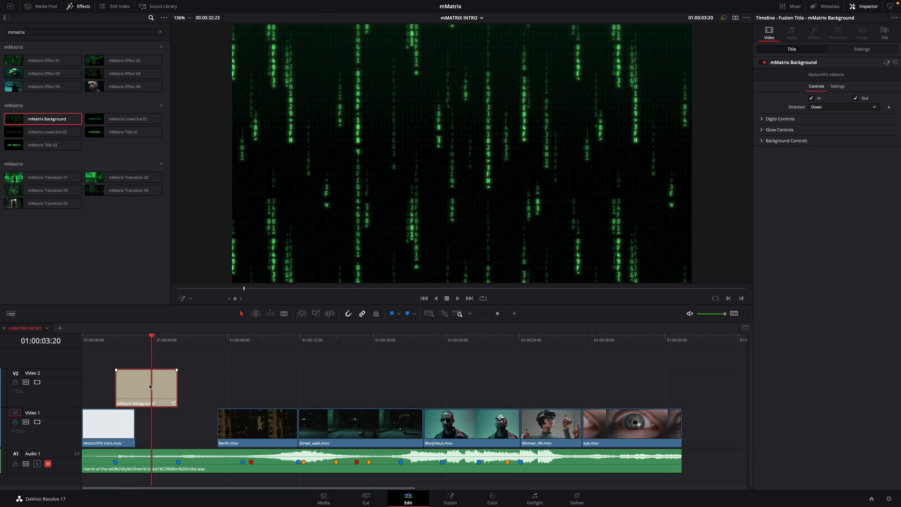
left_click_drag(150, 387, 209, 385)
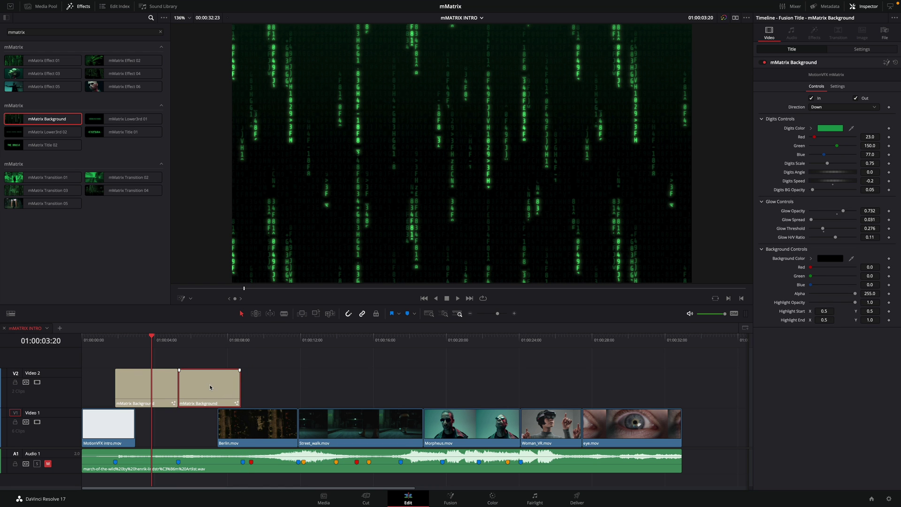
mouse_move(170, 342)
left_mouse_down()
mouse_move(194, 343)
mouse_move(185, 343)
left_mouse_up()
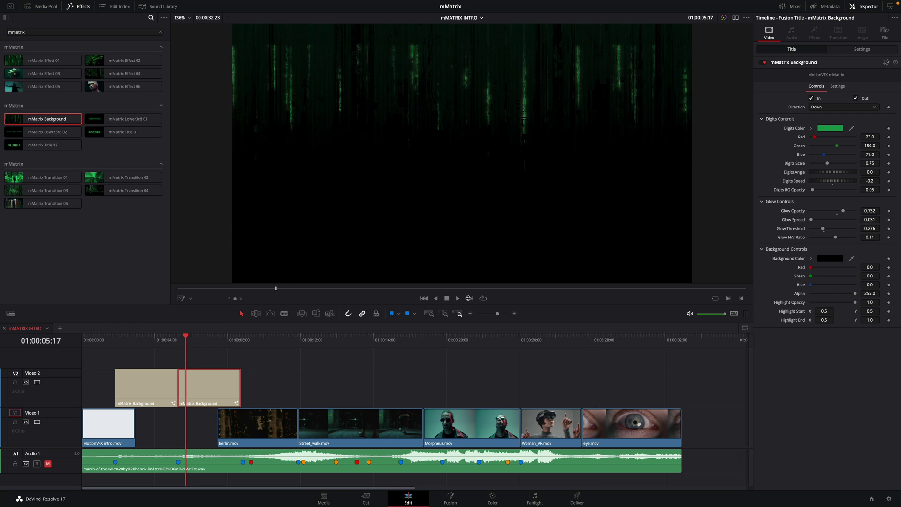
left_click(811, 99)
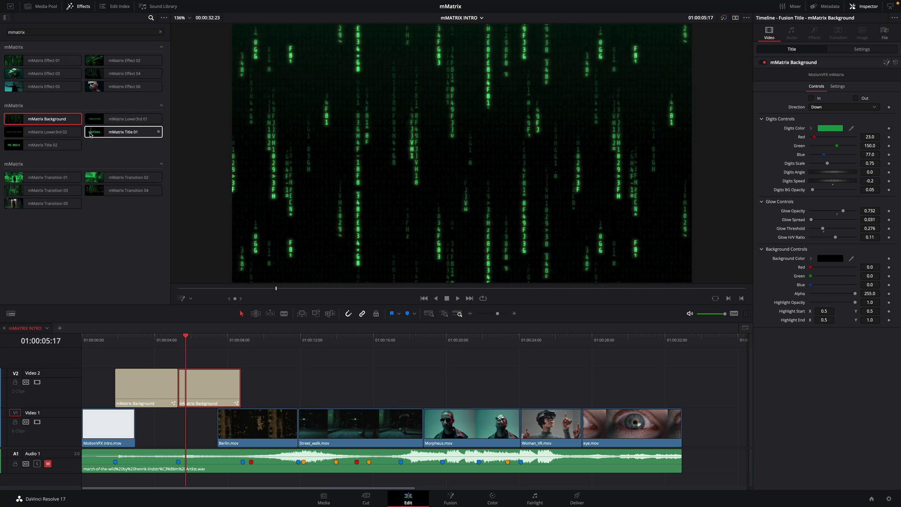
- Add mMatrix Title 01 on a new video track above the second background clip and enlarge the timeline area
left_click_drag(112, 136, 209, 358)
left_click_drag(239, 297, 238, 277)
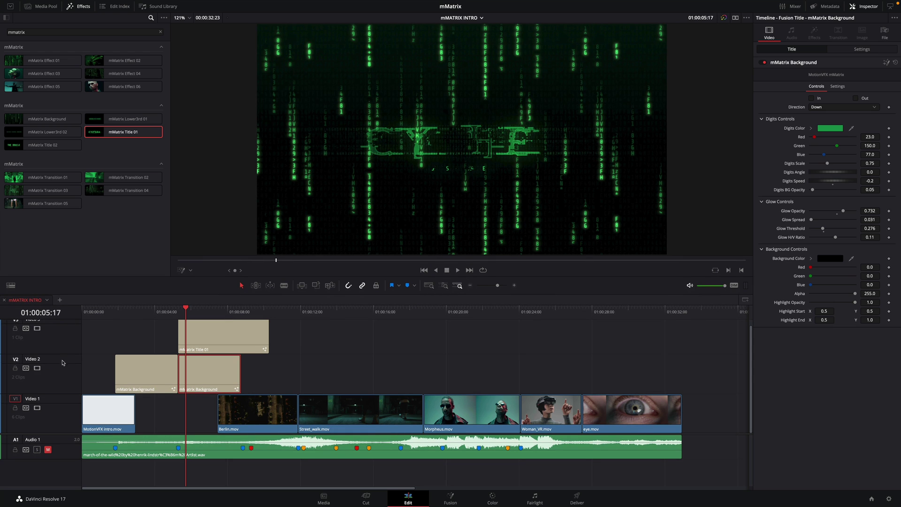
- Reduce the heights of the Video 2 and Video 3 tracks and enlarge the viewer area
left_click_drag(63, 354, 64, 365)
left_click_drag(65, 327, 65, 330)
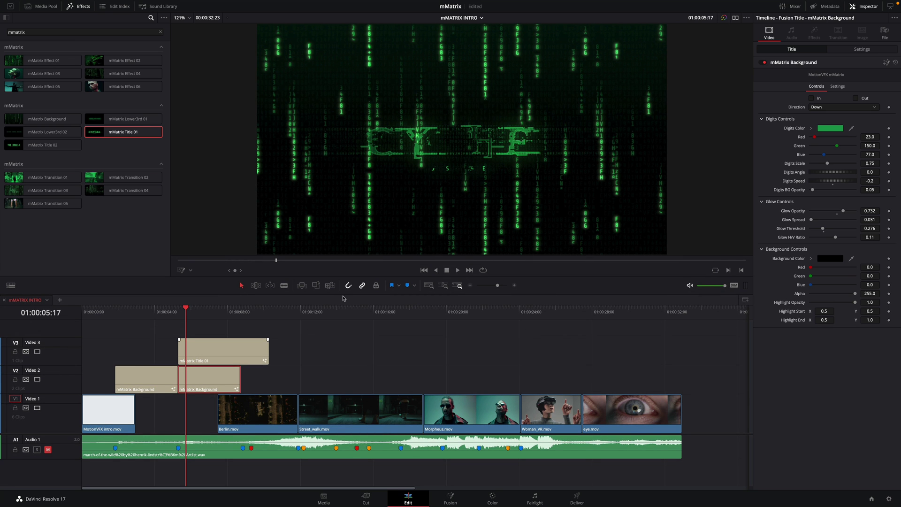
left_click_drag(377, 276, 378, 290)
- Preview the mMatrix Title 01 clip on Video 3 and disable its In and Out animations
mouse_move(185, 322)
left_mouse_down()
mouse_move(208, 323)
mouse_move(179, 324)
left_mouse_up()
left_click(226, 356)
key("space")
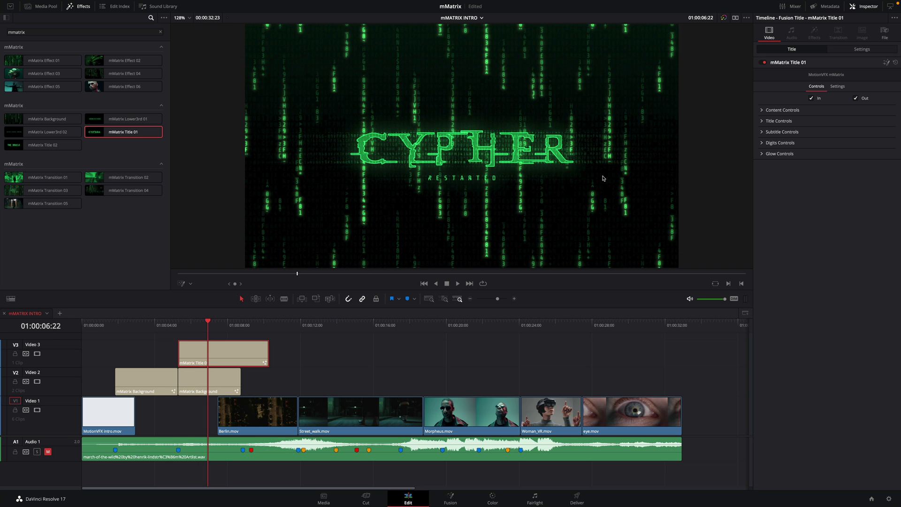
left_click(855, 98)
- Set the Content Scale of the mMatrix Title 01 clip to 0.8
left_click(761, 109)
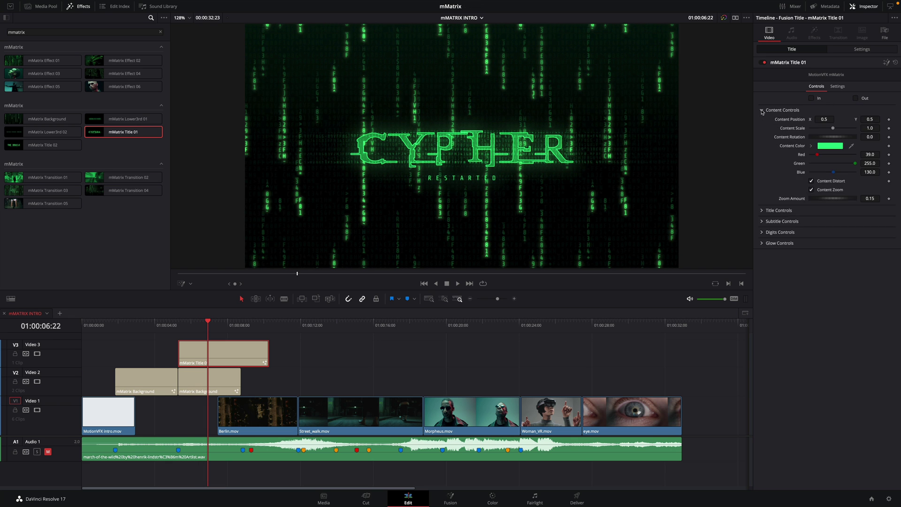
left_click(877, 130)
type("0.8")
key("Return")
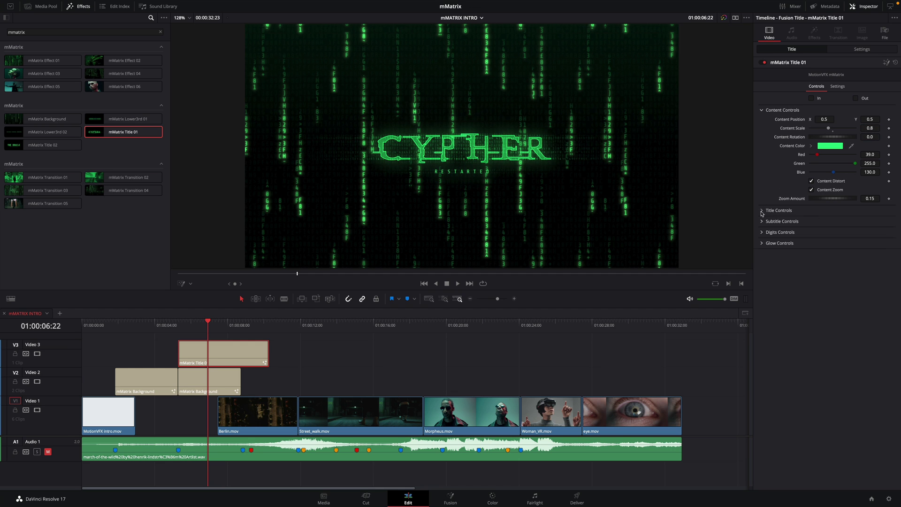
- Replace the title text of the mMatrix Title 01 clip with "MMATRIX"
left_click(761, 211)
left_click_drag(784, 231, 740, 228)
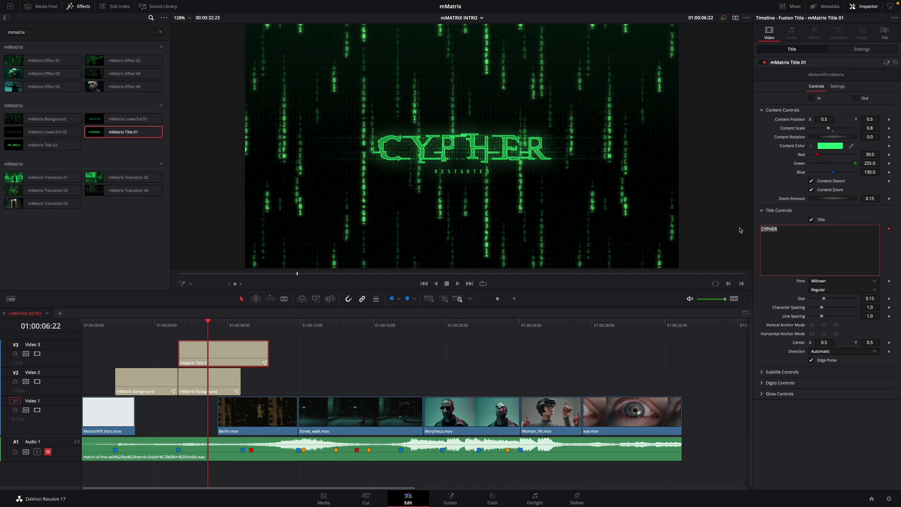
type("MMATRIX")
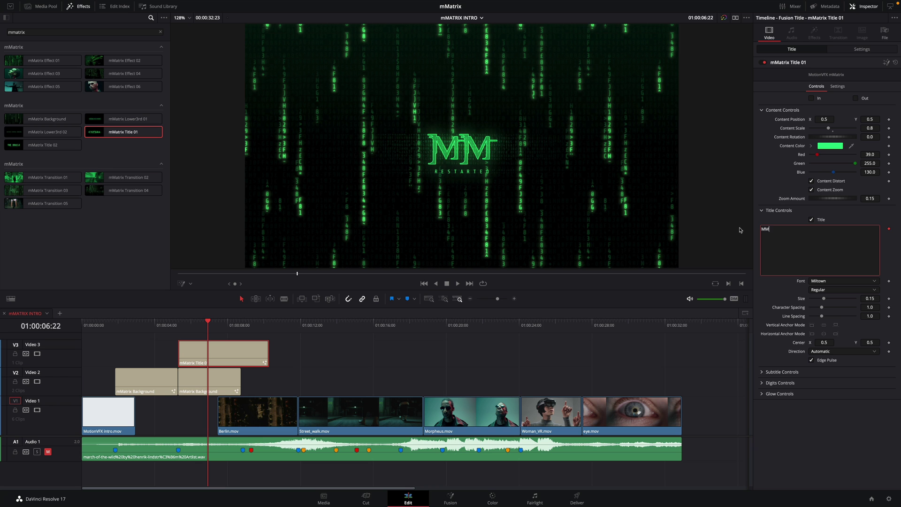
- Check the animated subtitle during playback and replace its text with "FOR DAVINCI RESOLVE"
left_click(761, 371)
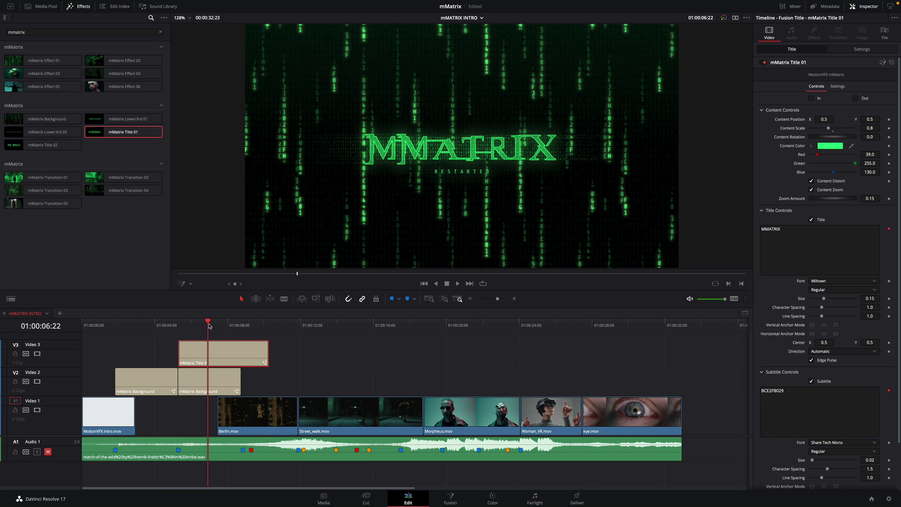
left_click_drag(209, 325, 187, 323)
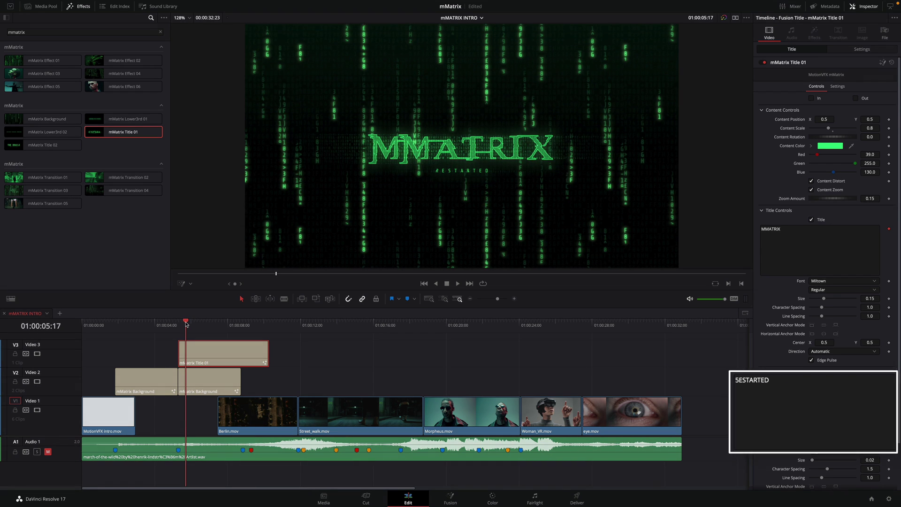
key("space")
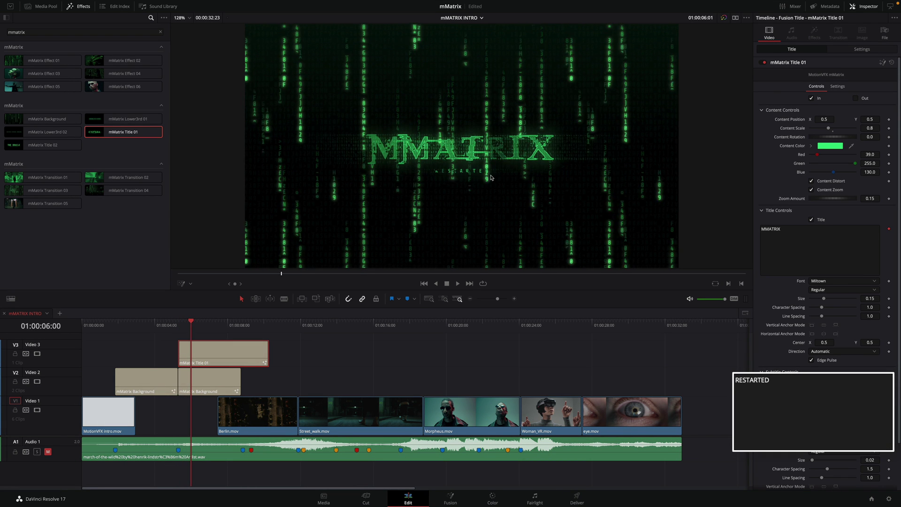
key("space")
left_click_drag(785, 385, 735, 383)
type("FOR ")
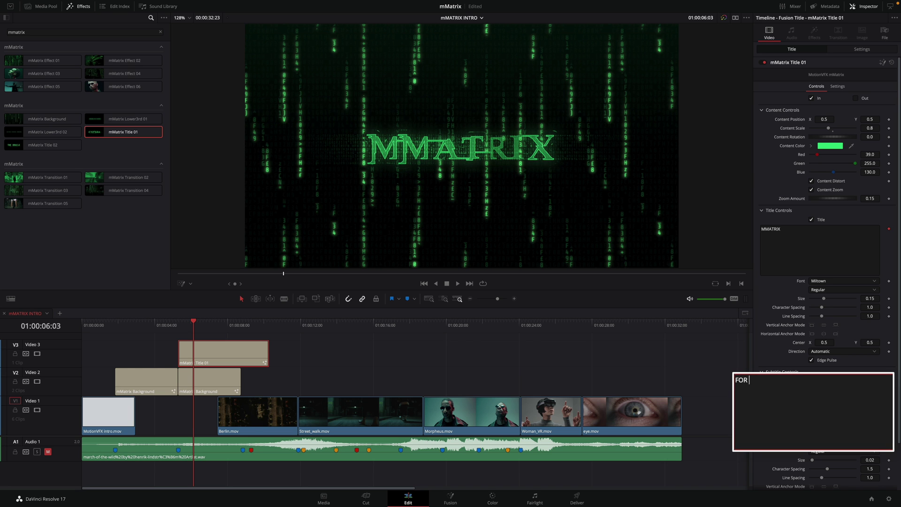
type("DAVINCI RESOLVE")
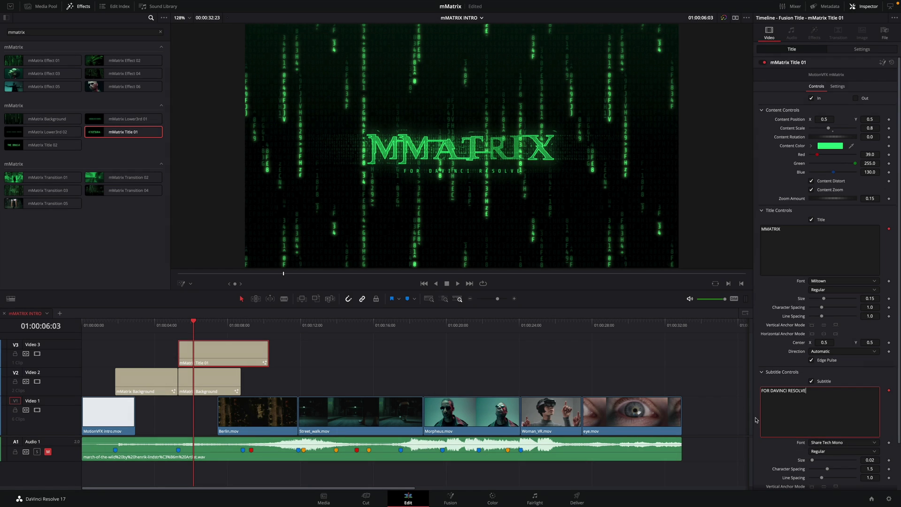
scroll(756, 419, "down", 2)
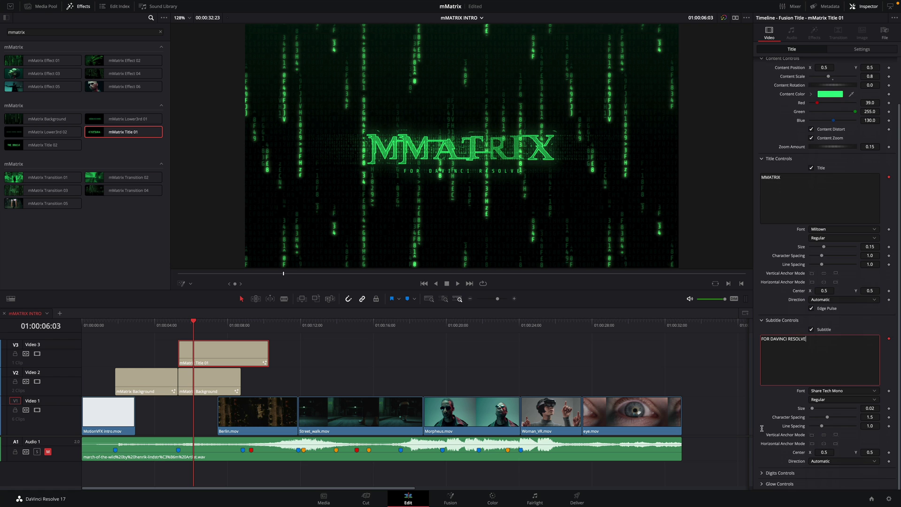
left_click(762, 321)
left_click(208, 324)
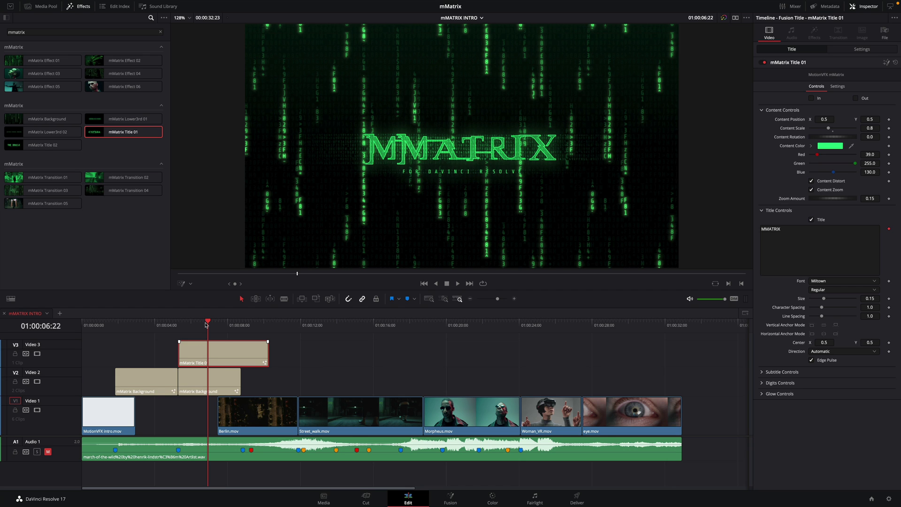
- Duplicate the title clip onto a new Video 4 track and trim both title clips to the end of the background below
left_click_drag(205, 352, 190, 364)
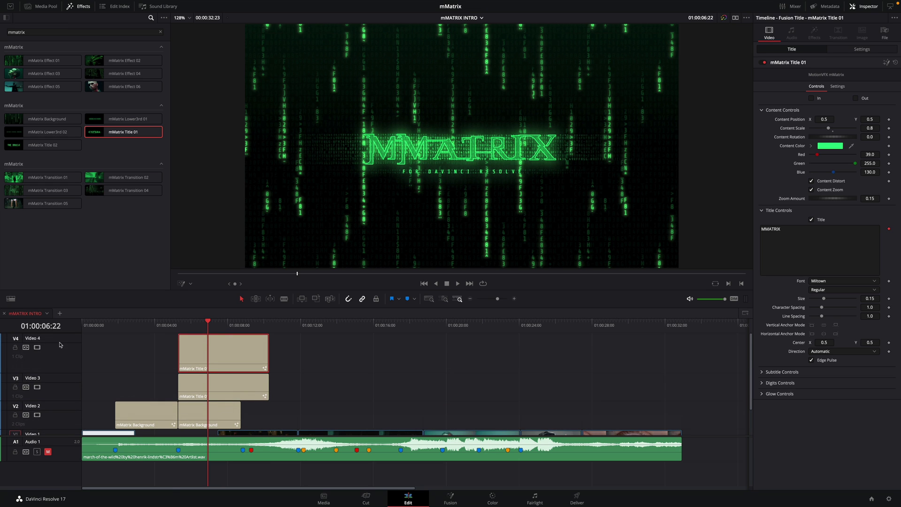
left_click_drag(61, 334, 60, 346)
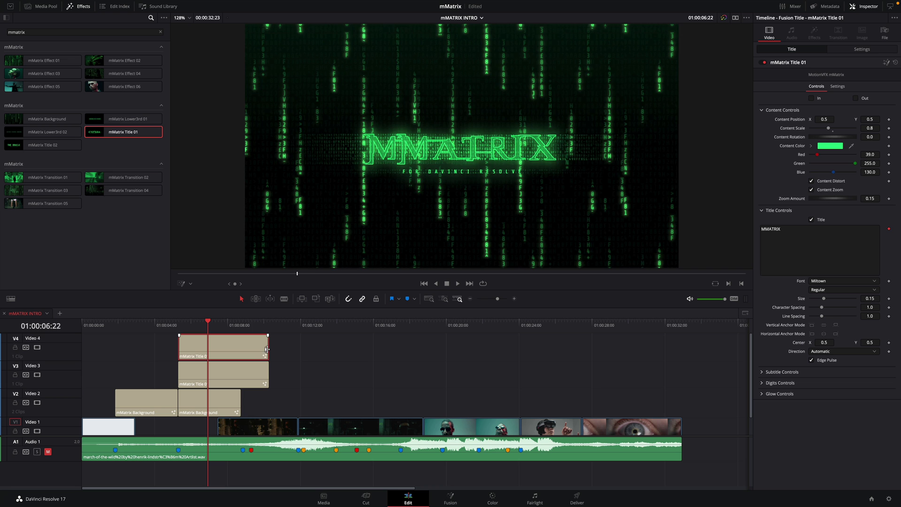
left_click_drag(266, 349, 240, 349)
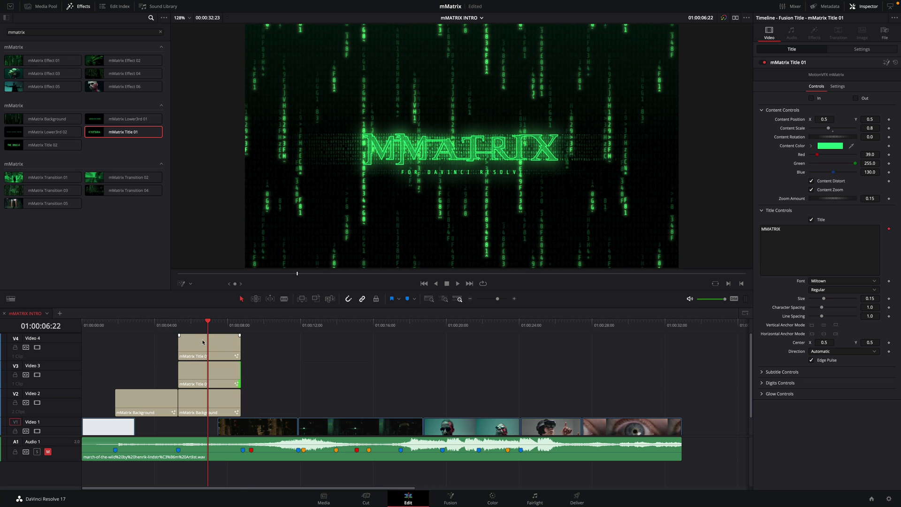
- Split the title text between the two title clips, leaving "M" on Video 4 and "MATRIX" on Video 3
left_click(206, 347)
left_click_drag(765, 230, 787, 228)
key("BackSpace")
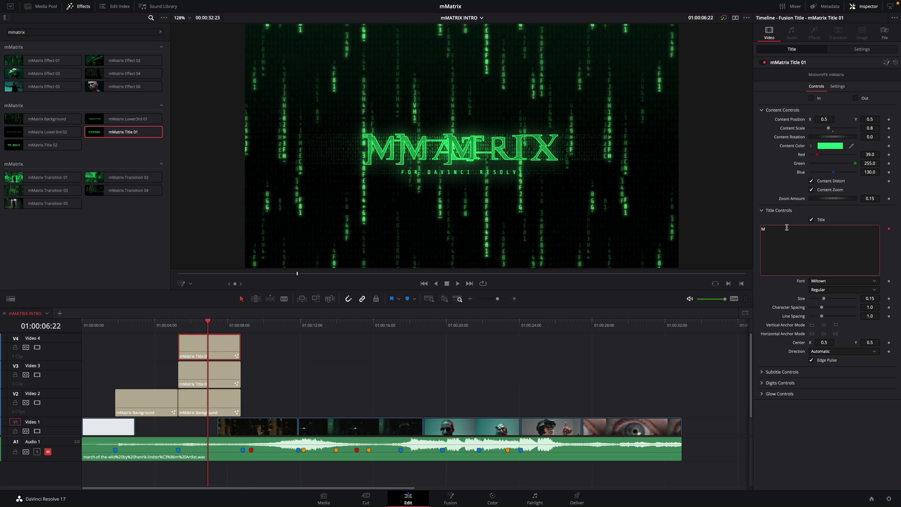
left_click(228, 371)
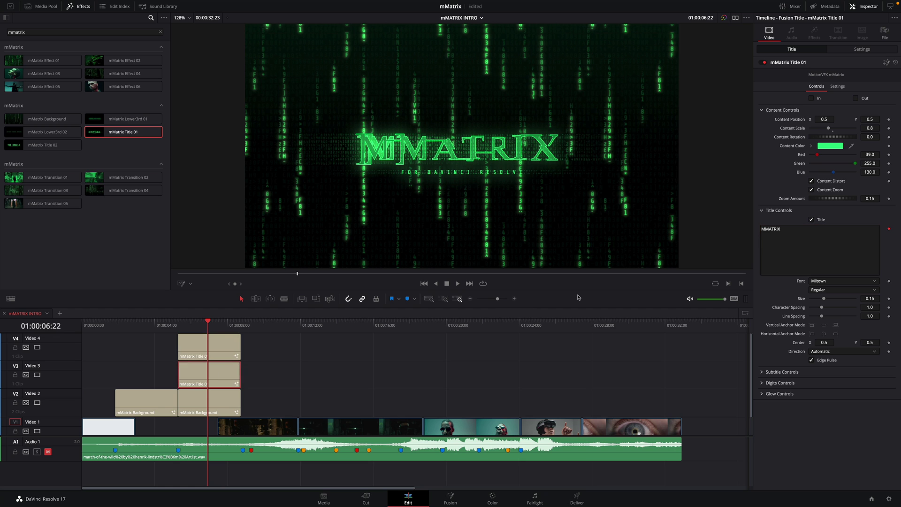
left_click(764, 230)
key("BackSpace")
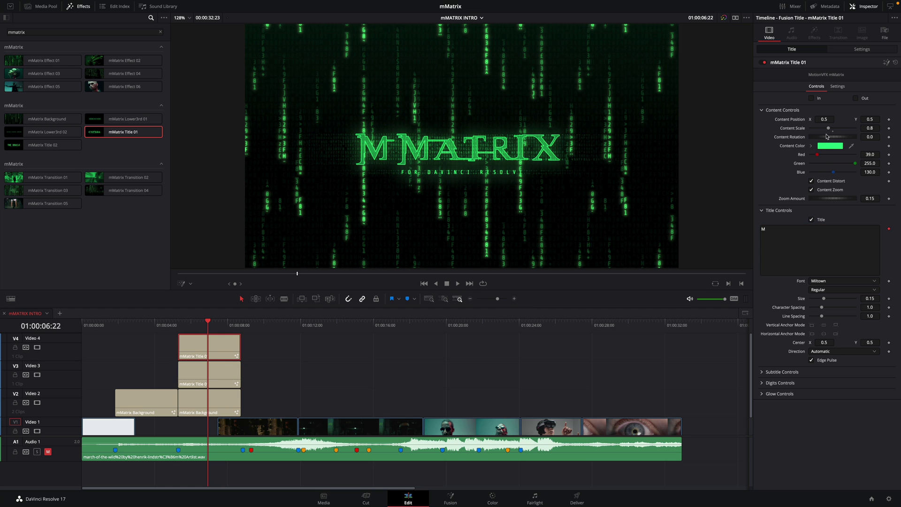
- Set the Content Scale of the "M" title on Video 4 to 0.6 and disable its subtitle
left_click(866, 128)
key("Tab")
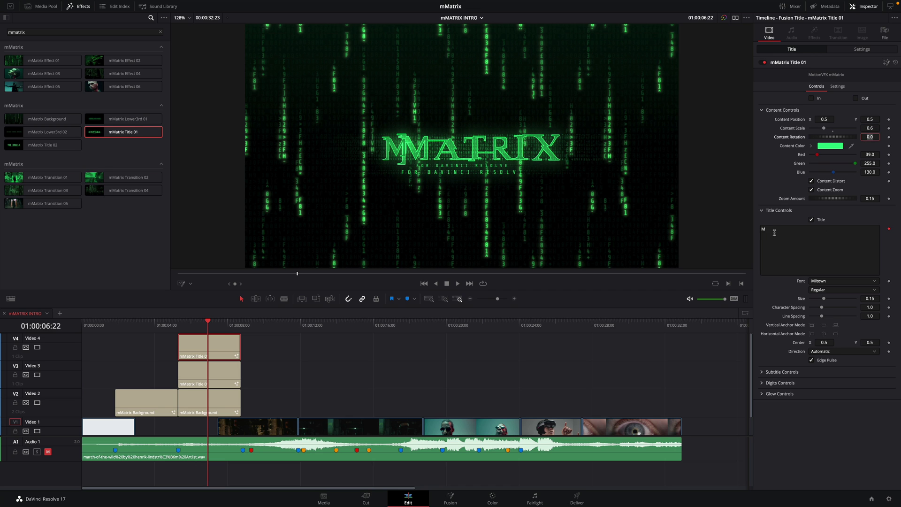
left_click(762, 371)
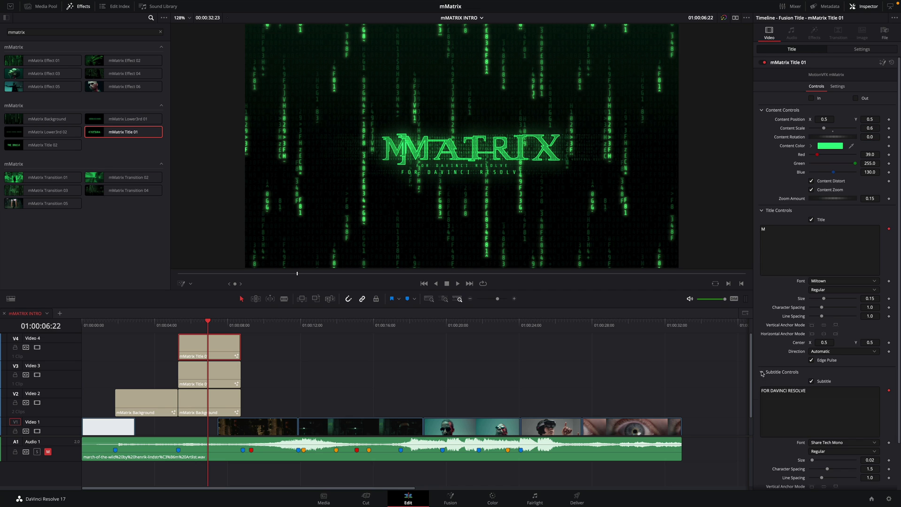
left_click(811, 382)
left_click(762, 372)
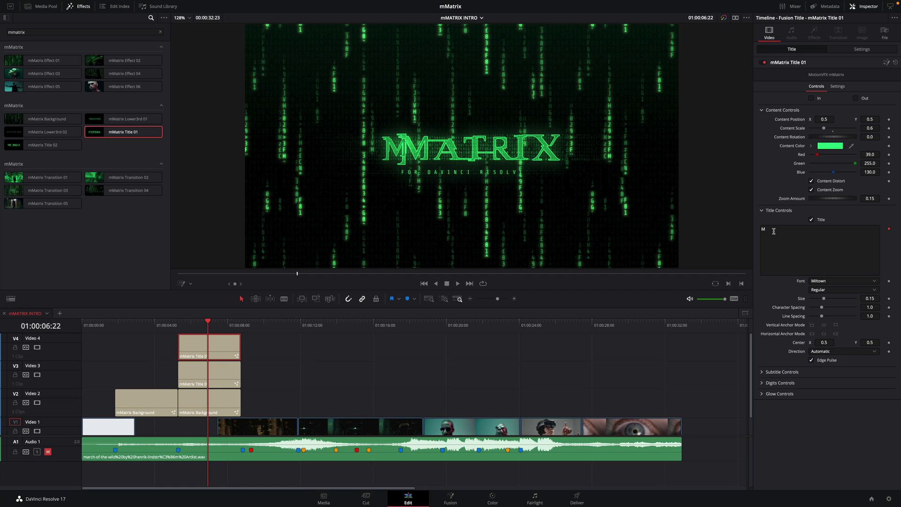
- Set the Content Position of the "M" title to X 0.469 and Y 0.489
left_click_drag(823, 119, 808, 119)
left_click_drag(870, 119, 864, 119)
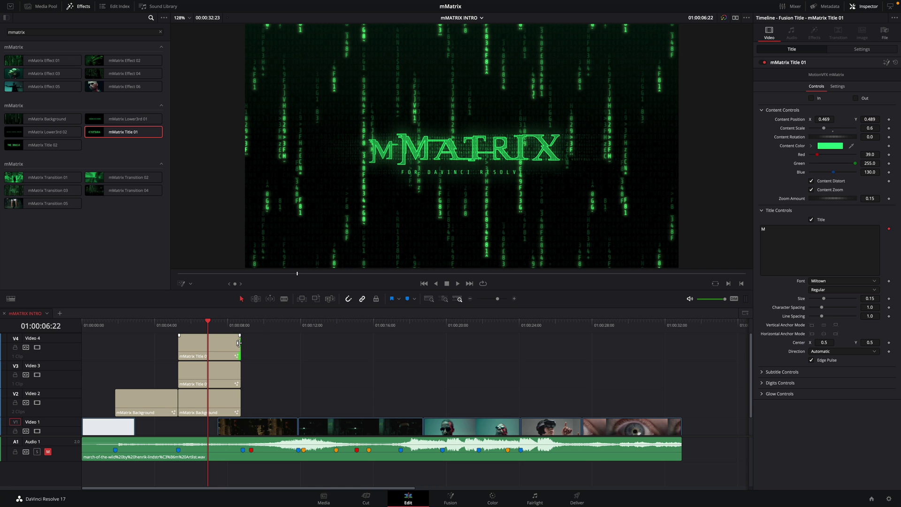
- Extend both title clips and the second background clip to the same end point, slightly past the 10-second mark
left_click_drag(239, 346, 272, 346)
left_click_drag(240, 374, 273, 374)
left_click_drag(238, 397, 272, 398)
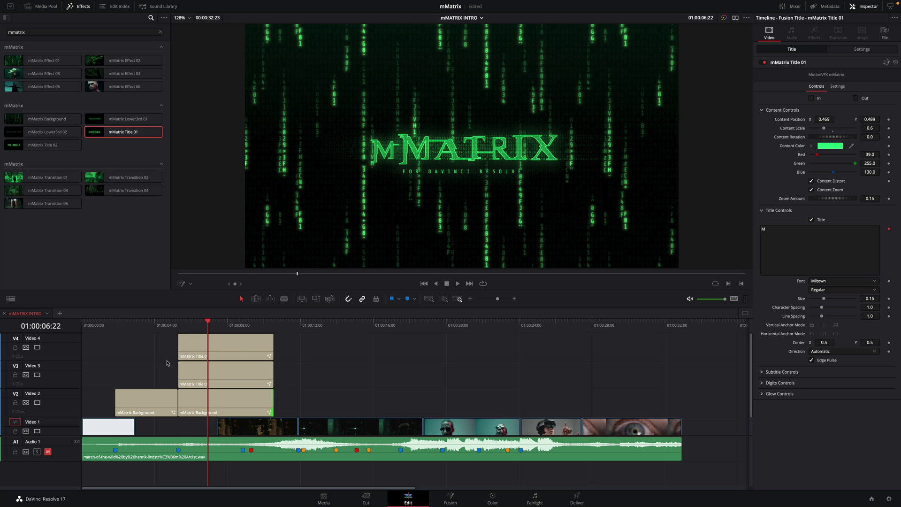
- Combine the two title clips and the second background clip into a compound clip named "title"
left_click_drag(282, 341, 221, 407)
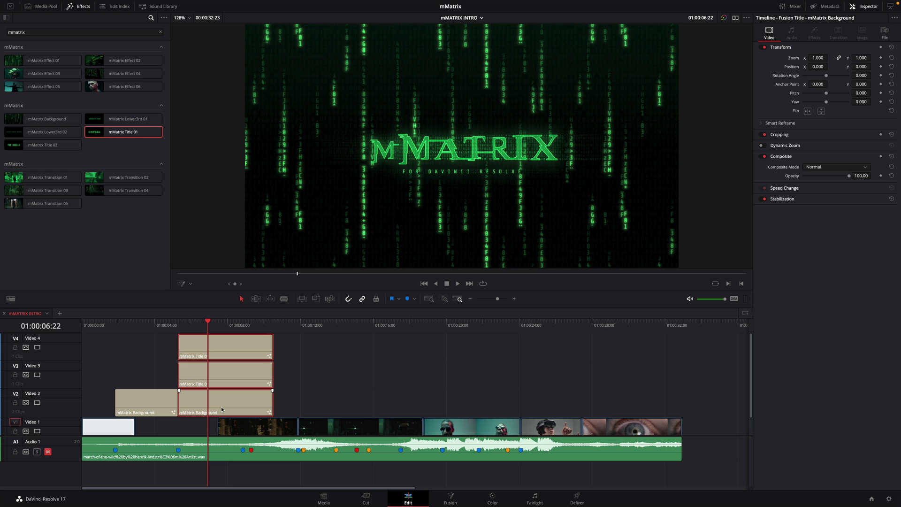
right_click(214, 404)
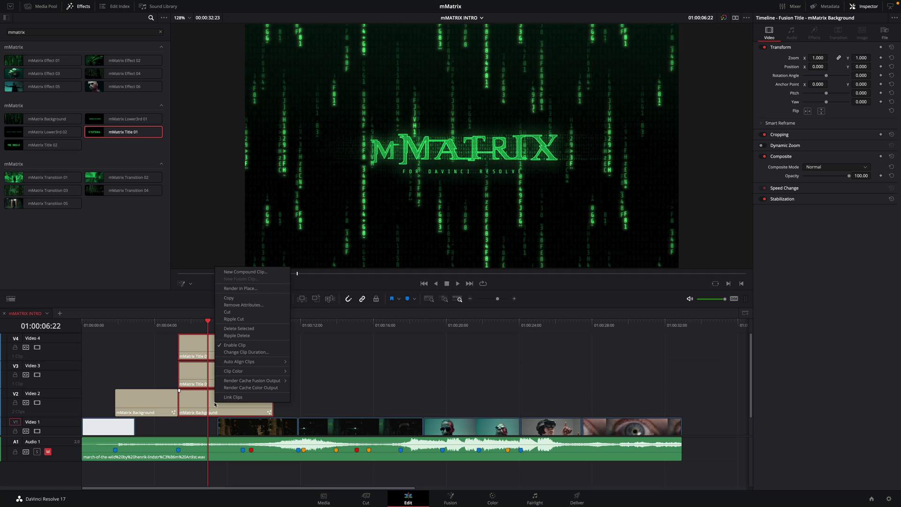
left_click(253, 272)
type("title")
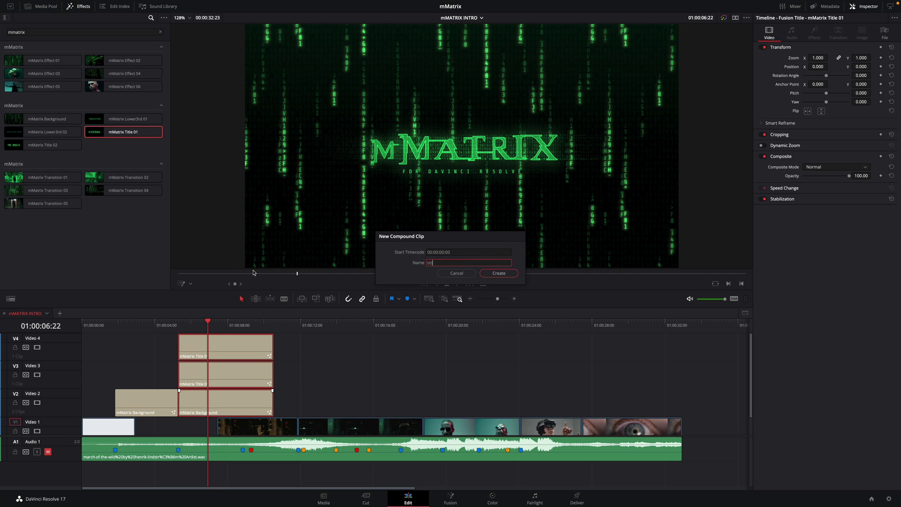
key("Return")
- Trim the start and end of the title compound clip so it spans the second and third blue audio markers
left_click_drag(191, 324, 188, 324)
mouse_move(181, 404)
left_mouse_down()
mouse_move(205, 405)
mouse_move(188, 407)
left_mouse_up()
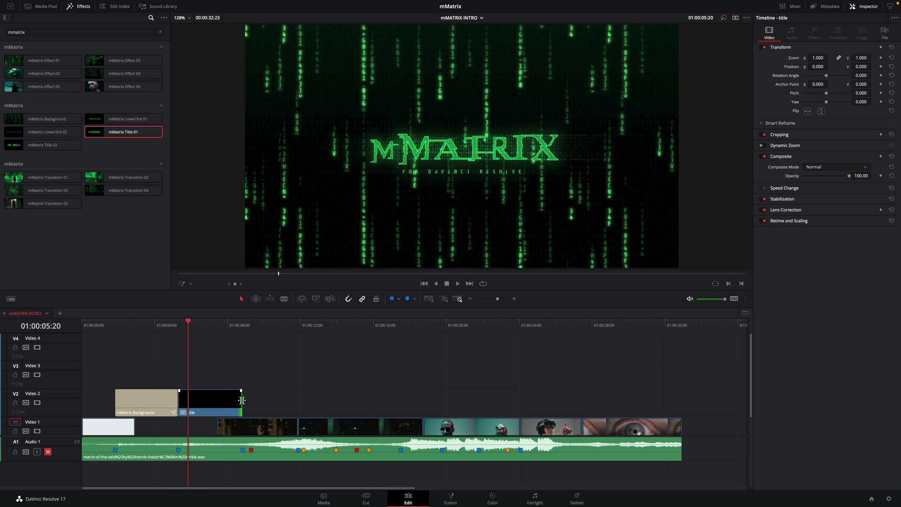
left_click_drag(245, 400, 238, 400)
- Disable the Out animation of the first mMatrix Background clip on Video 2
key("Up")
left_click(162, 397)
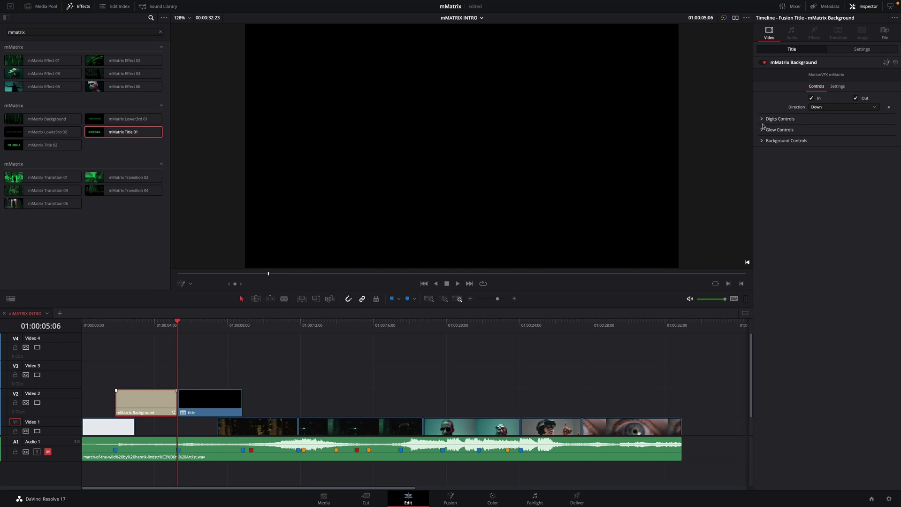
left_click(855, 98)
- Add mMatrix Transition 03 between the first background clip and the title compound clip, and play it back
key("Right")
left_click(178, 404)
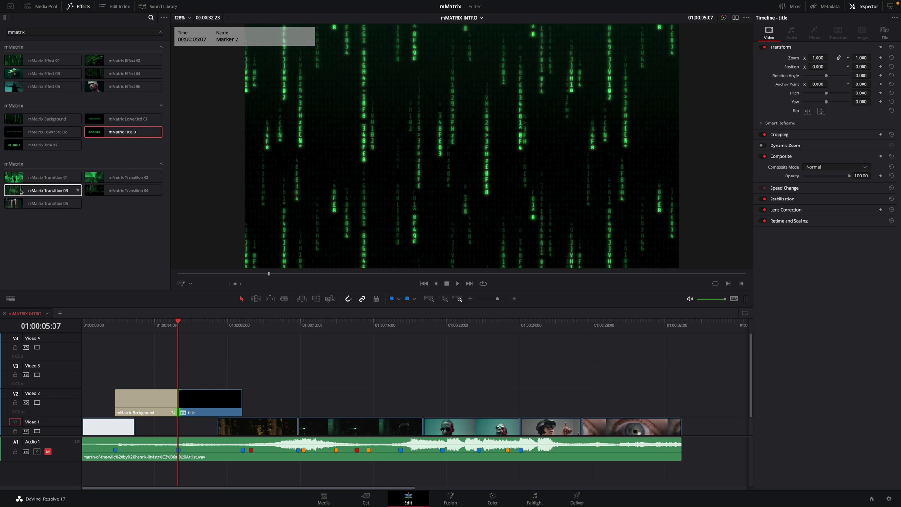
left_click_drag(7, 191, 197, 406)
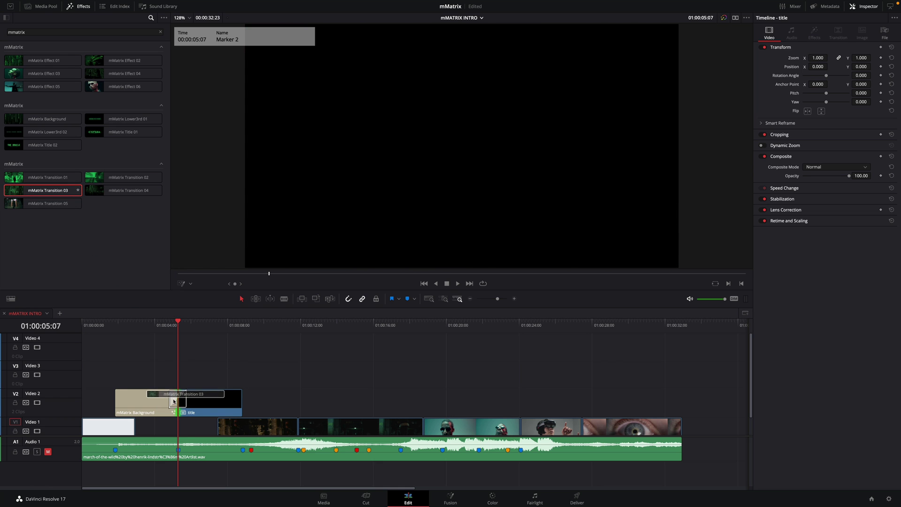
left_click_drag(178, 329, 164, 327)
key("space")
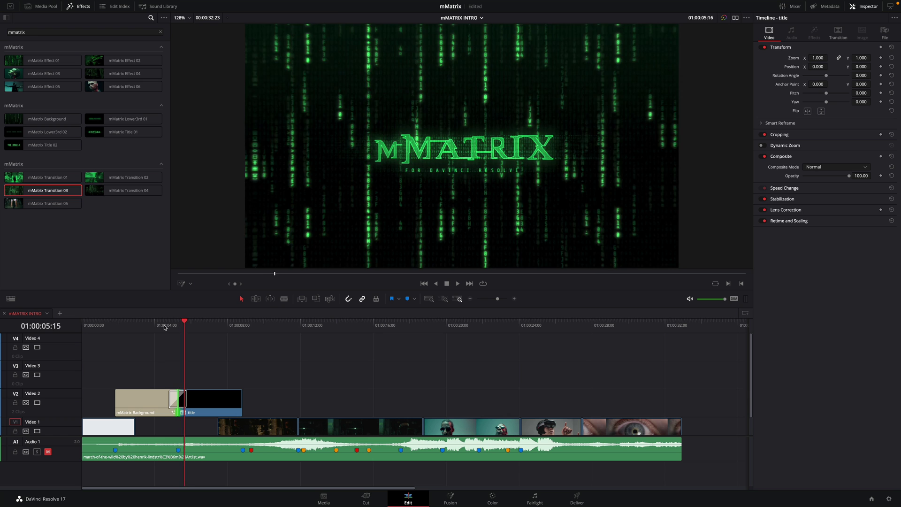
- Examine the digits and transition controls of mMatrix Transition 03, including its colorization, glow, zoom blur and flash settings
left_click(172, 401)
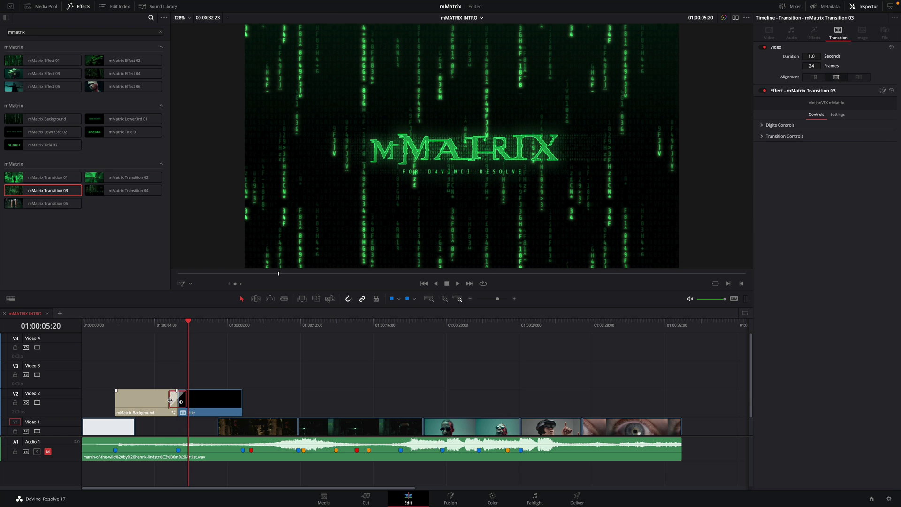
left_click(762, 126)
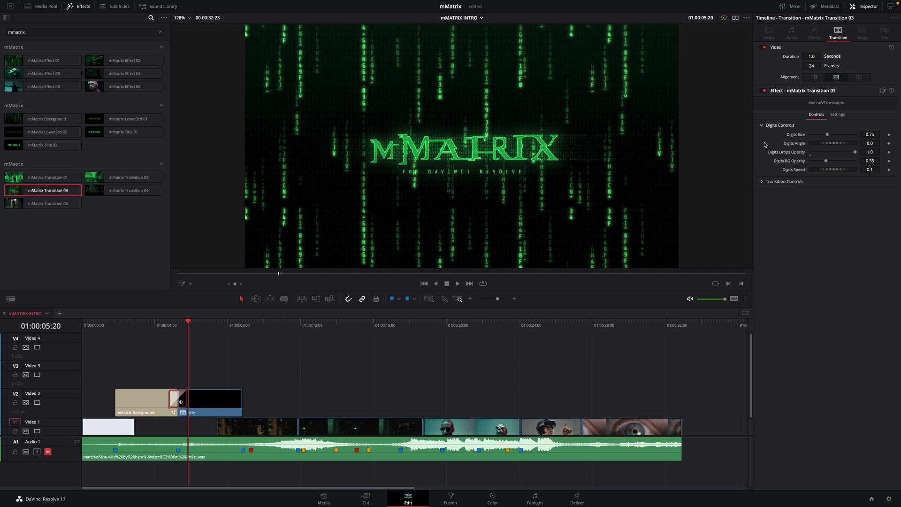
left_click(762, 181)
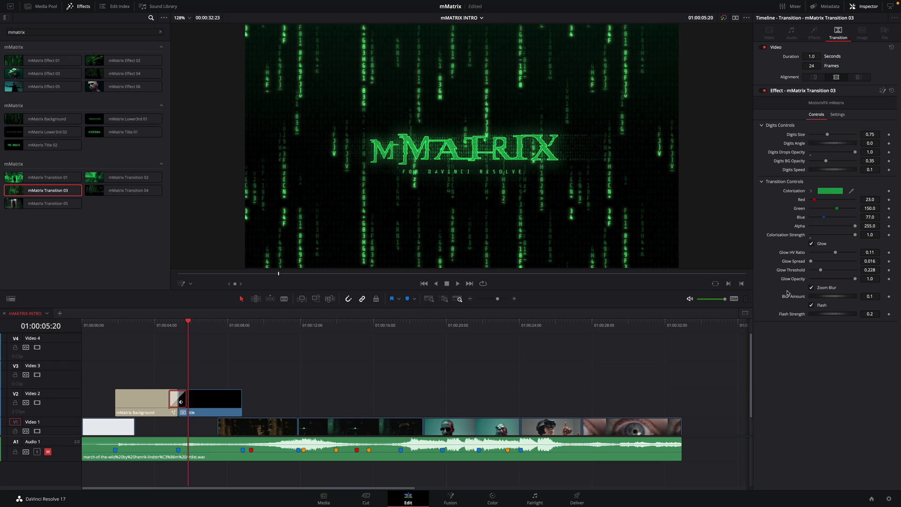
left_click(177, 325)
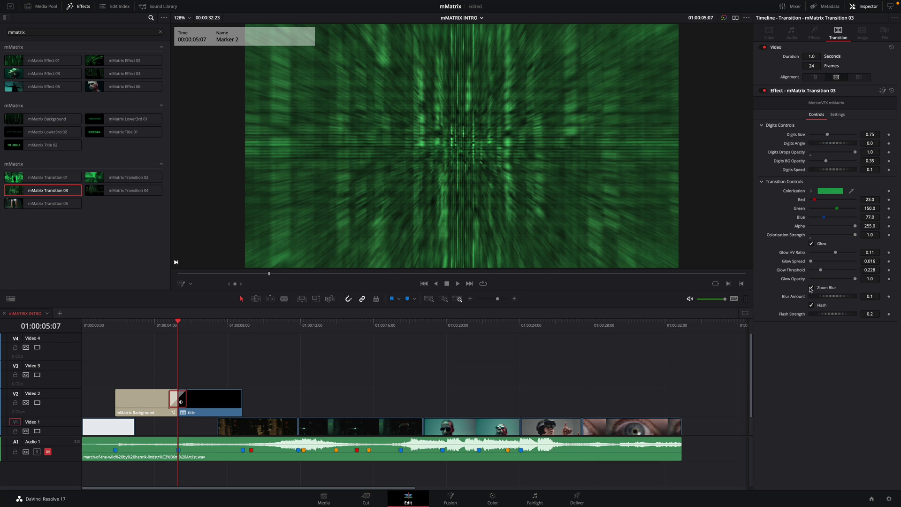
left_click(811, 288)
- Extend the end of the title compound clip on Video 2 to the first red audio marker
left_click_drag(179, 326, 240, 330)
left_click(235, 327)
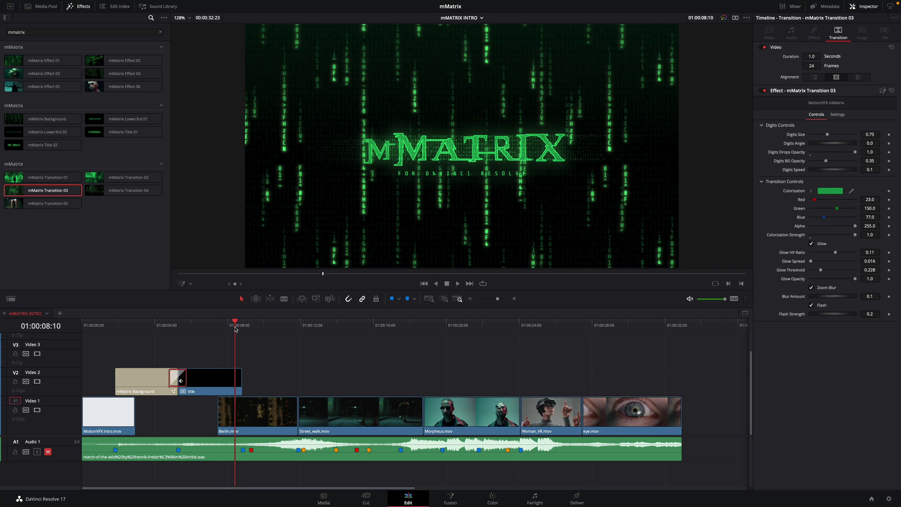
key("Right")
key("Right")
key("Right")
key("Right")
key("Right")
key("Right")
key("Right")
key("Right")
key("Right")
key("Right")
key("Right")
key("Right")
key("Right")
key("Right")
key("Right")
key("Right")
key("Right")
key("Left")
key("Left")
key("Left")
left_click_drag(235, 329, 237, 329)
left_click_drag(243, 388, 252, 389)
key("Right")
key("Right")
key("Right")
key("Right")
key("Right")
key("Right")
key("Right")
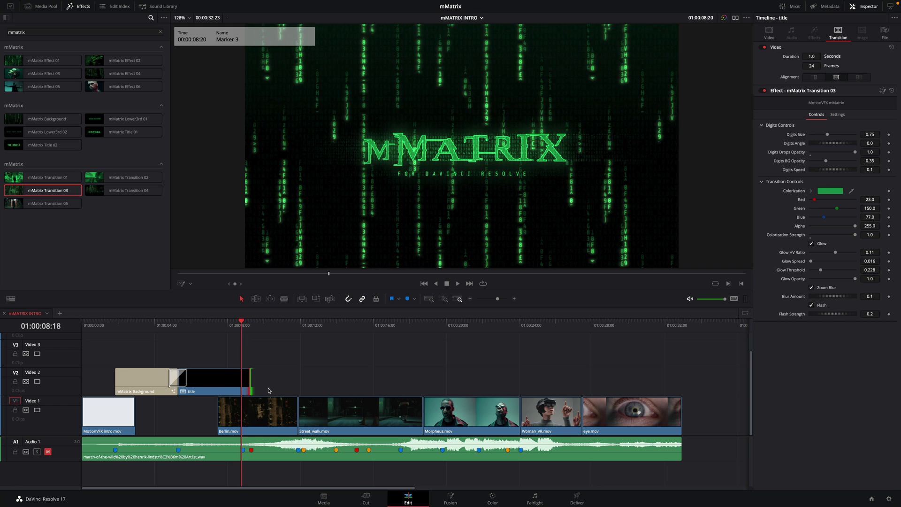
left_click(250, 333)
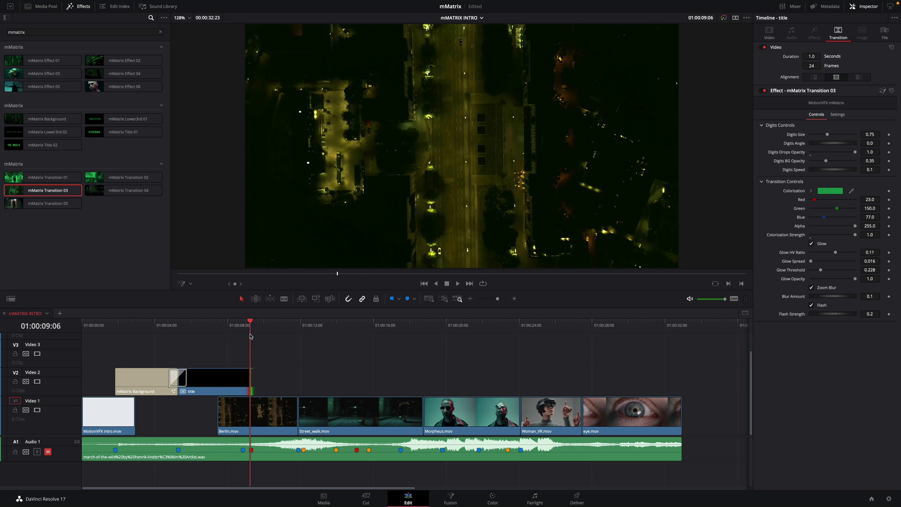
- Open the title compound clip in its own timeline
left_click(229, 379)
double_click(229, 379)
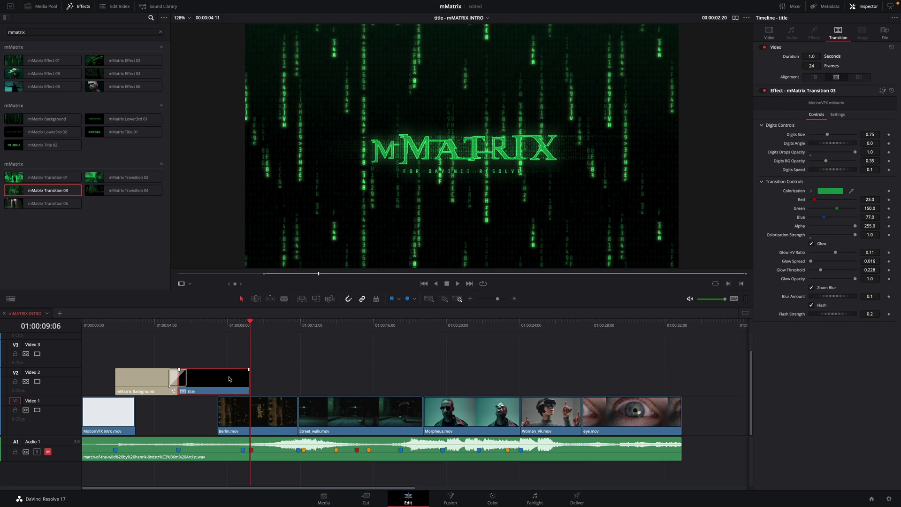
right_click(218, 379)
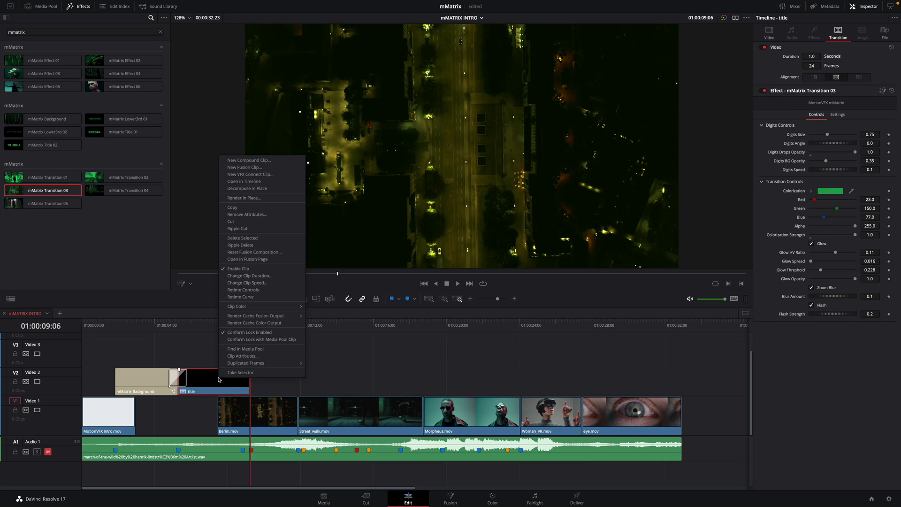
left_click(251, 182)
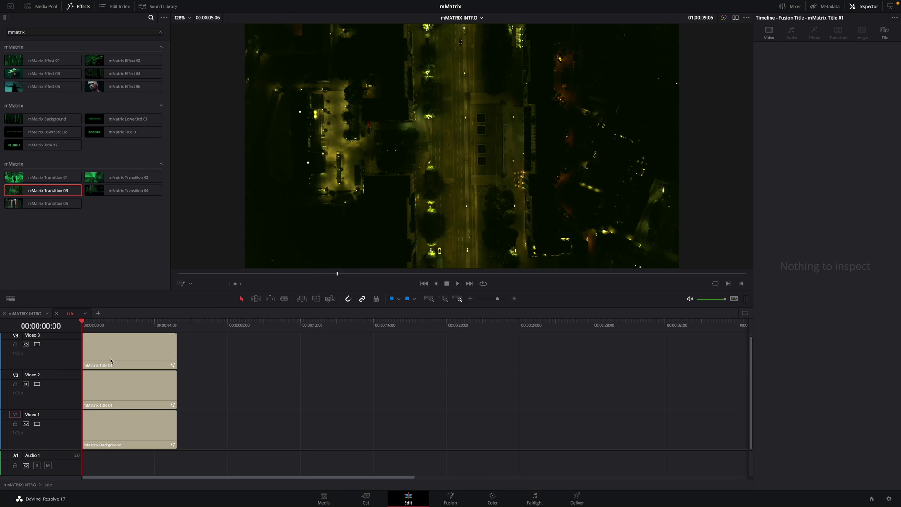
- Enable the Out animation on both mMatrix Title 01 clips and the mMatrix Background clip
left_click(169, 326)
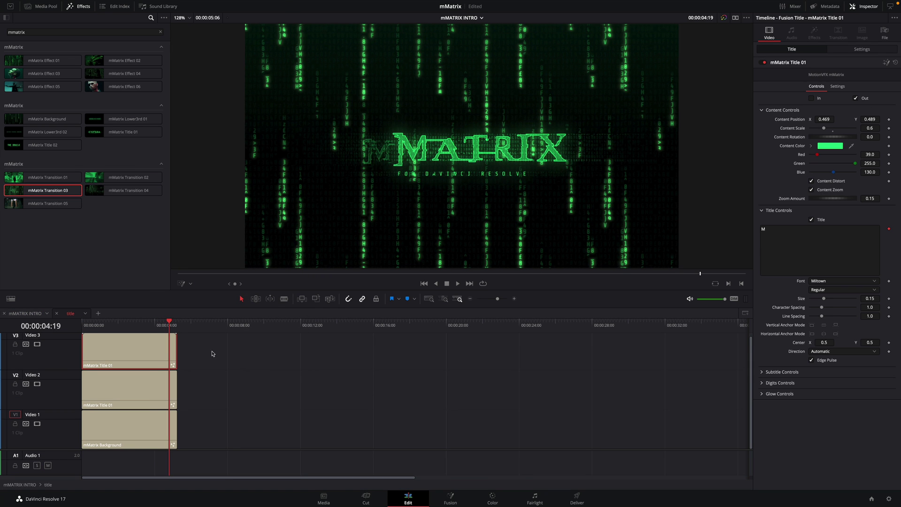
left_click(160, 391)
left_click(157, 430)
left_click(855, 98)
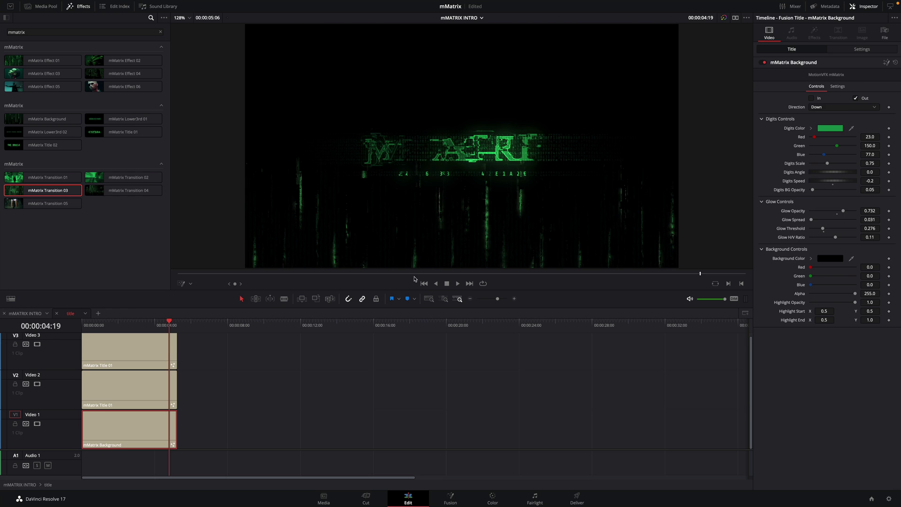
- Return to the mMATRIX INTRO timeline and check the title's out animation over Berlin.mov frame by frame around the third blue marker
left_click(26, 313)
left_click(245, 327)
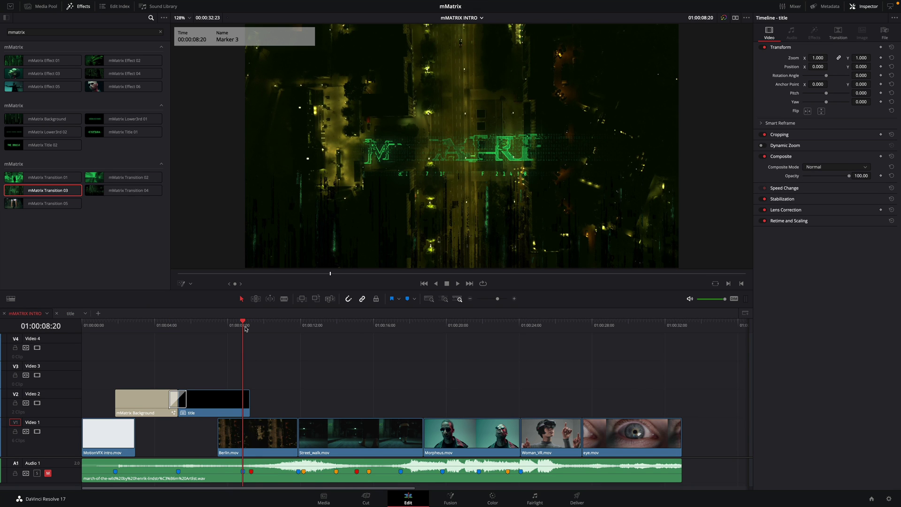
key("Right")
key("Right")
key("Right")
key("Right")
key("Right")
key("Right")
key("Left")
key("Left")
key("Left")
key("Left")
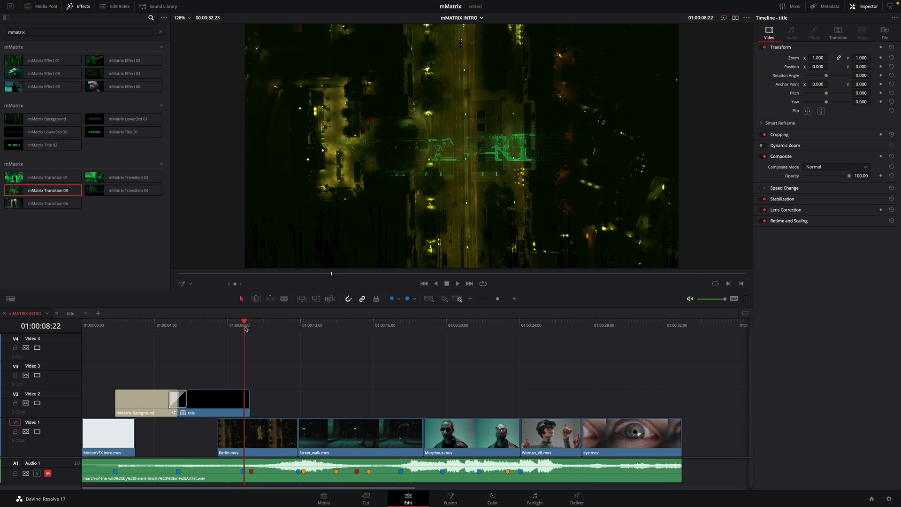
- Trim the ends of both mMatrix Title 01 clips inside the title timeline to about 00:00:04:19, and review the result in mMATRIX INTRO
left_click(71, 313)
left_click_drag(175, 348, 168, 349)
left_click_drag(175, 390, 170, 390)
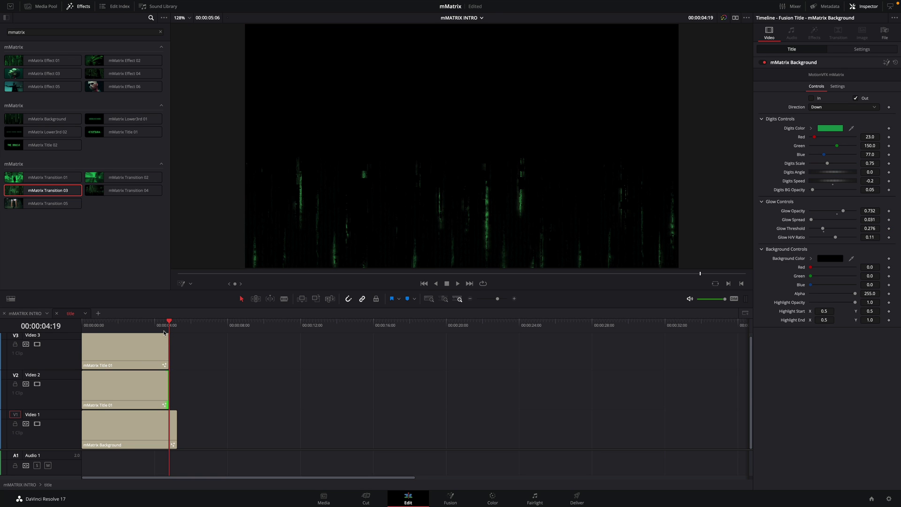
left_click(26, 314)
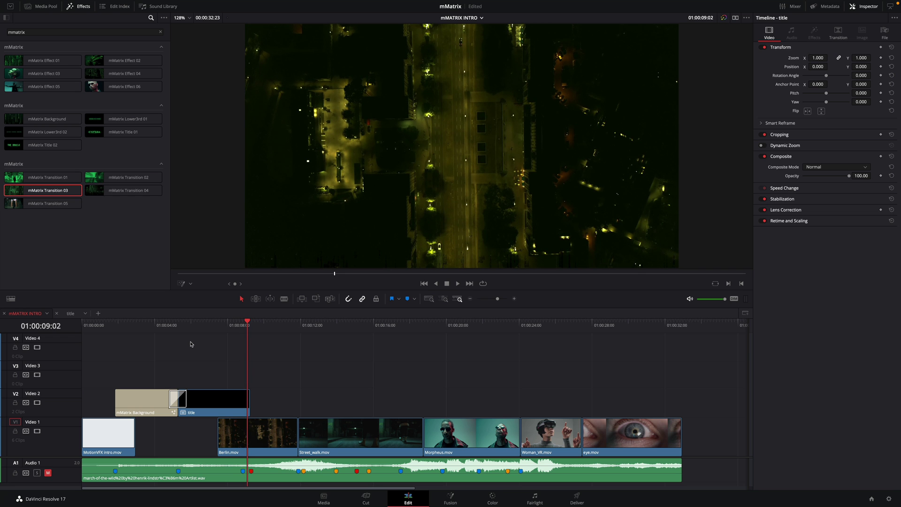
key("j")
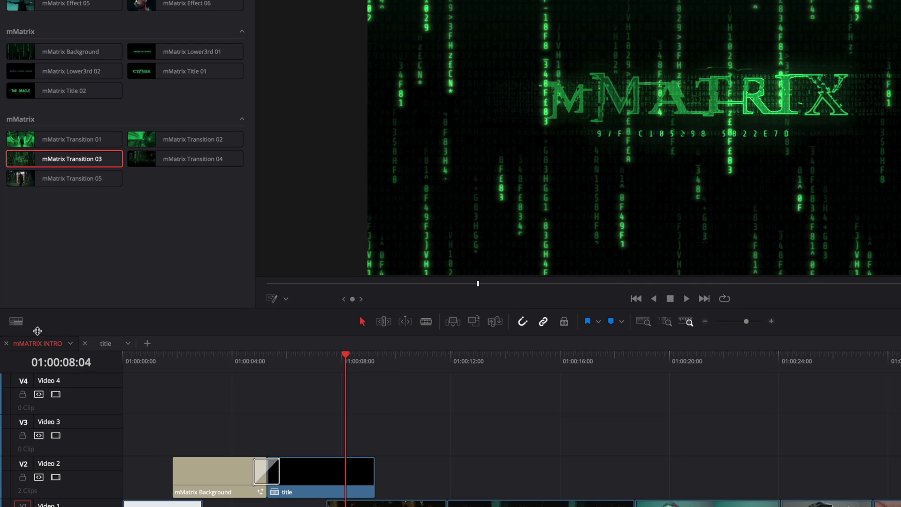
- Look at the stacked timelines setting in the timeline view options
left_click(16, 321)
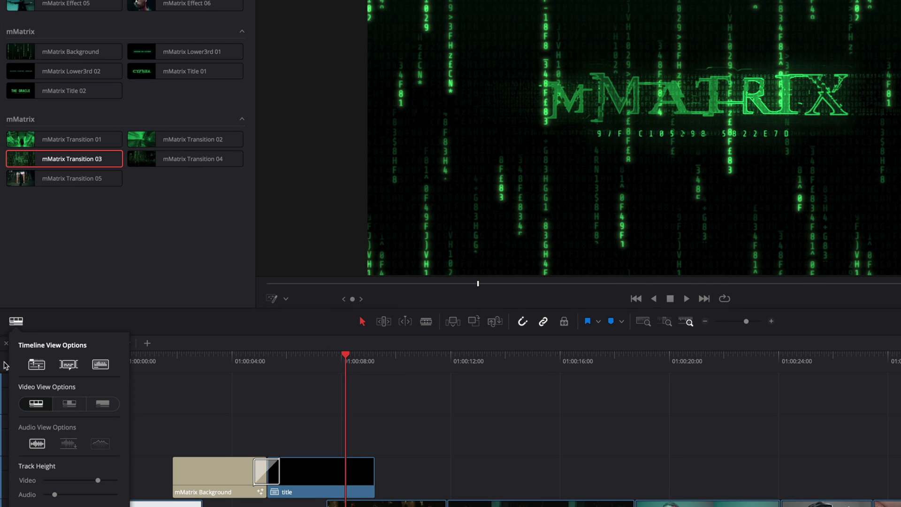
left_click(35, 366)
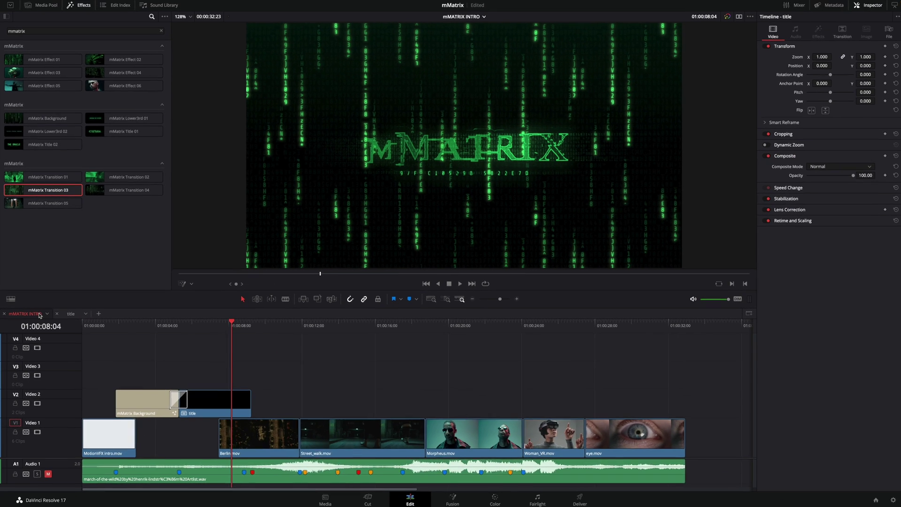
- Bring up the Berlin.mov clip on the Color page with the LUT library showing
left_click_drag(206, 324, 272, 337)
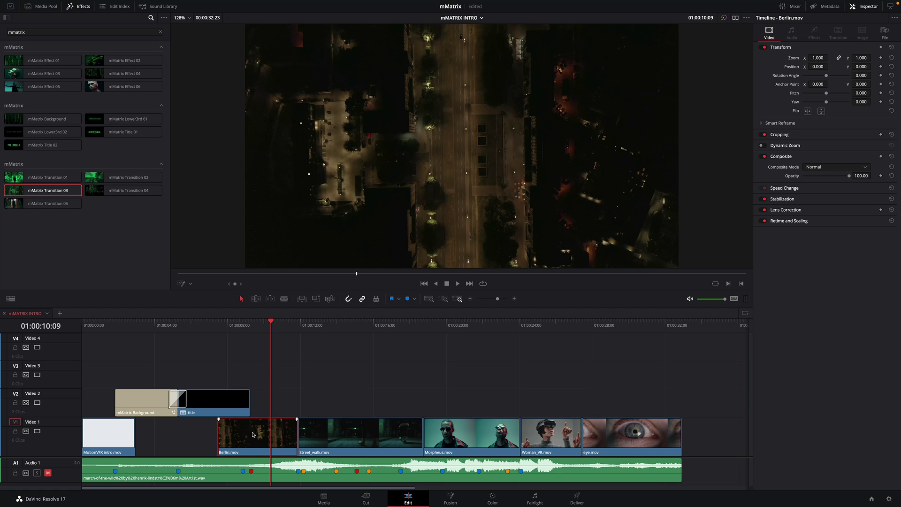
left_click(491, 498)
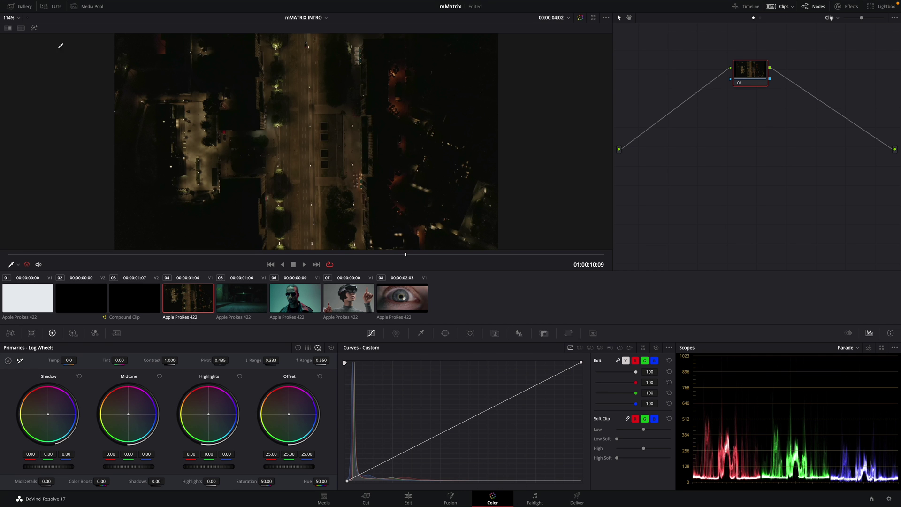
left_click(53, 6)
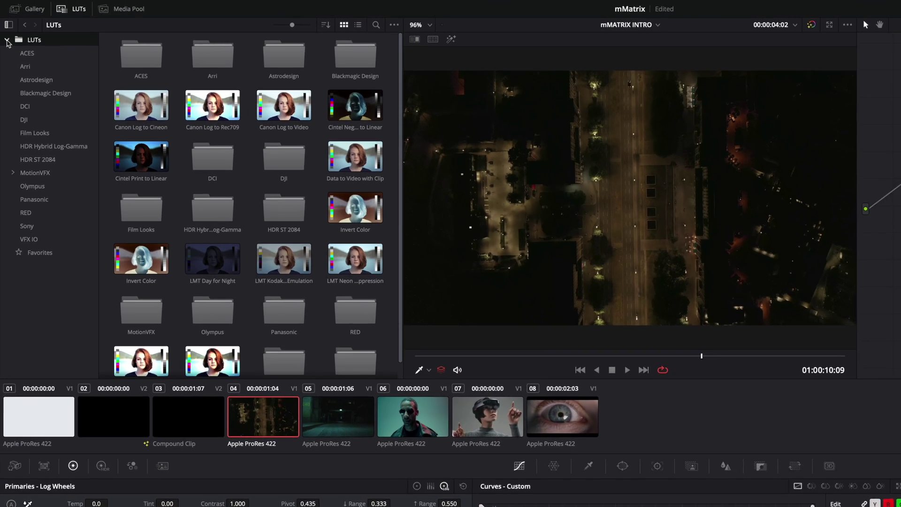
- Find the mMatrix LUTs in the MotionVFX folder and apply the MotionVFX mMatrix - Morpheus LUT to the Berlin.mov node
left_click(25, 53)
left_click(24, 66)
left_click(28, 80)
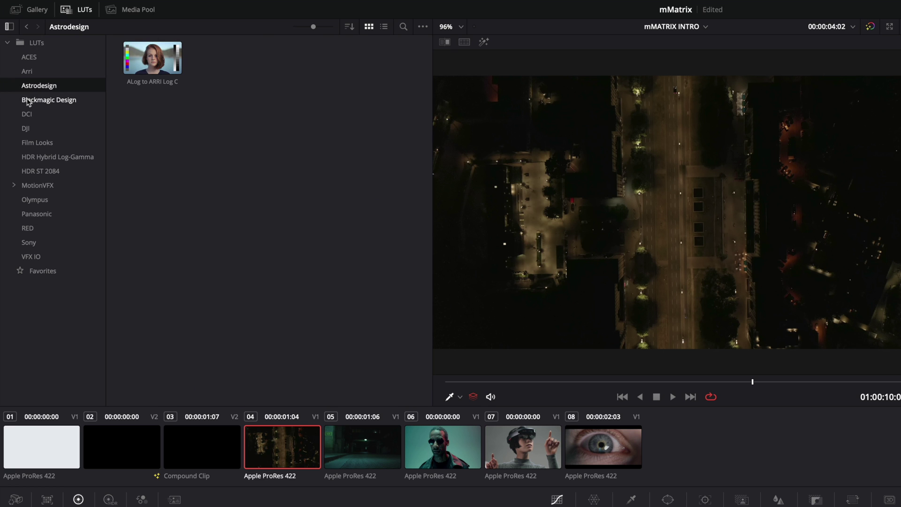
left_click(27, 100)
left_click(26, 114)
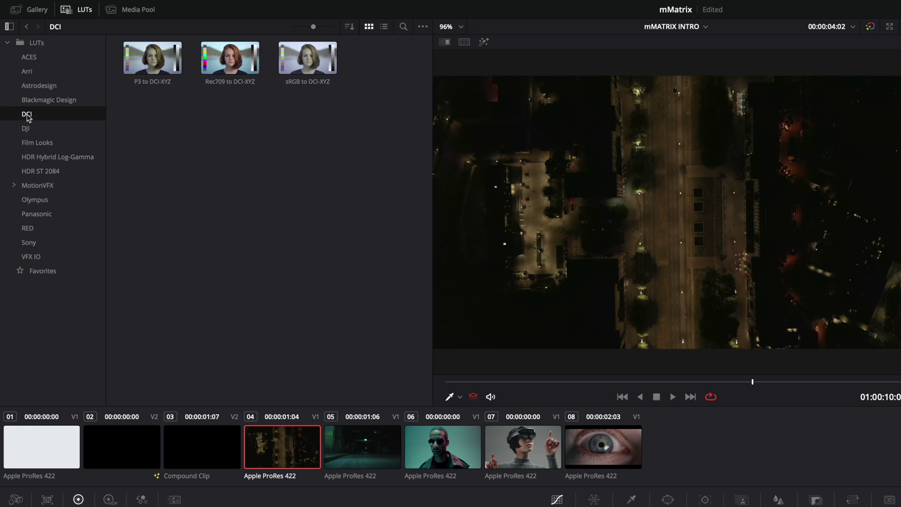
left_click(14, 185)
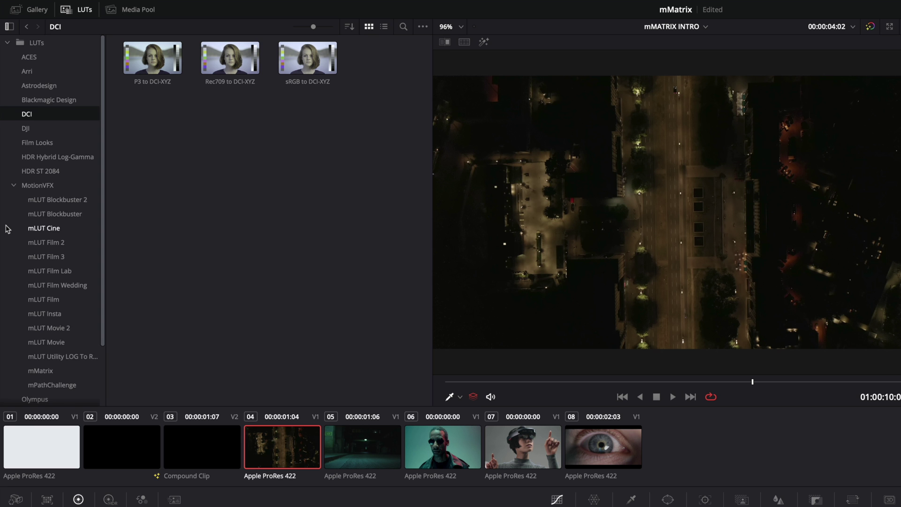
scroll(7, 228, "down", 5)
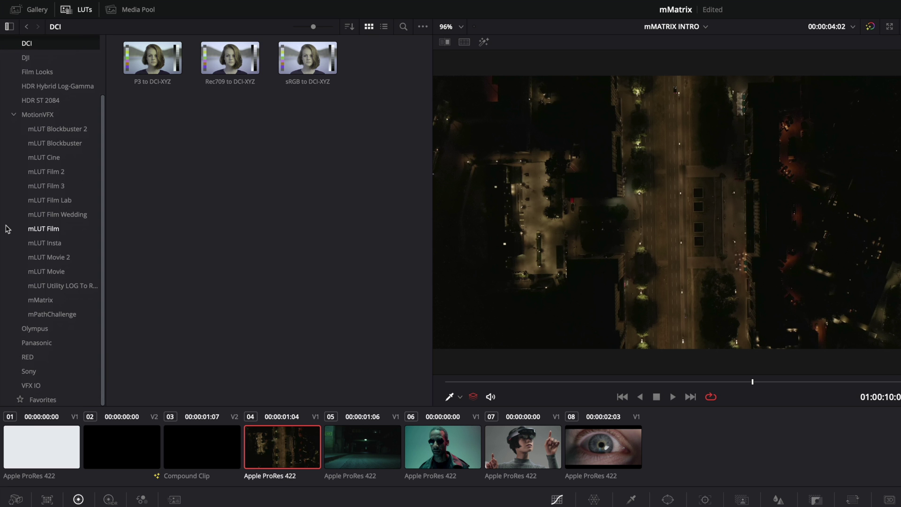
left_click(34, 302)
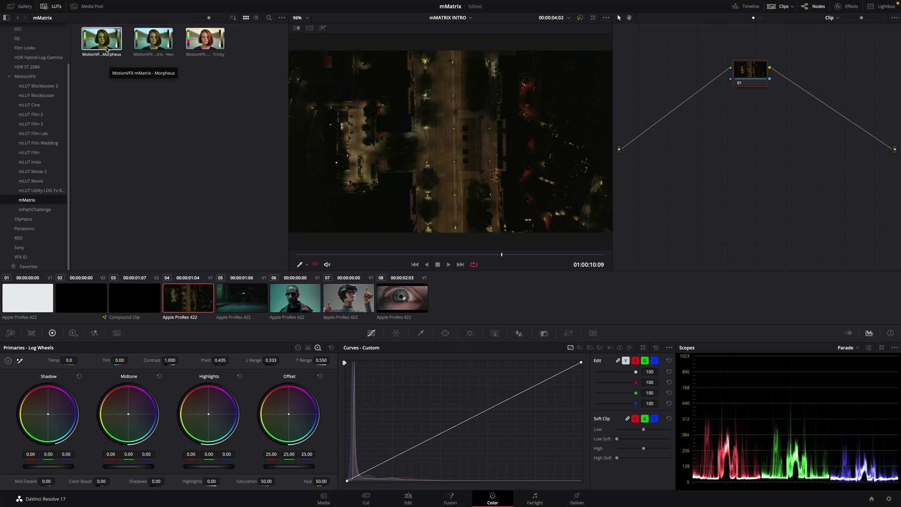
mouse_move(106, 49)
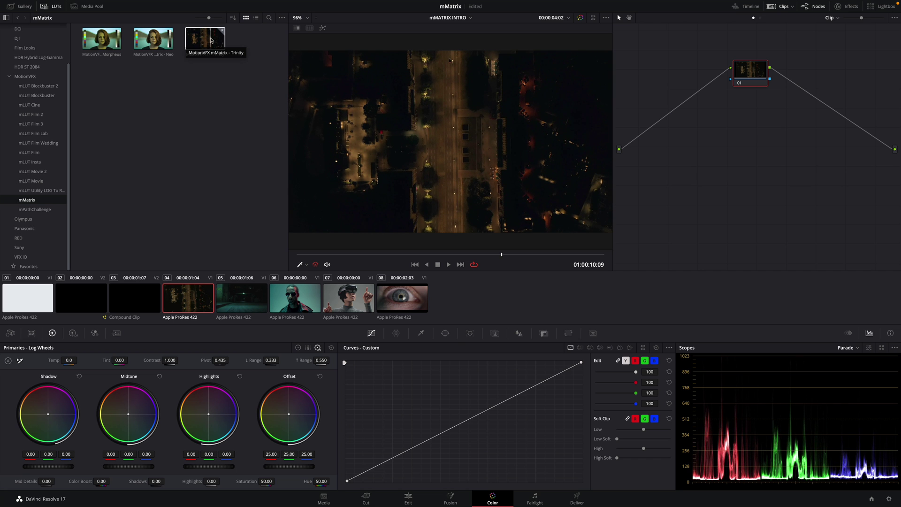
double_click(102, 42)
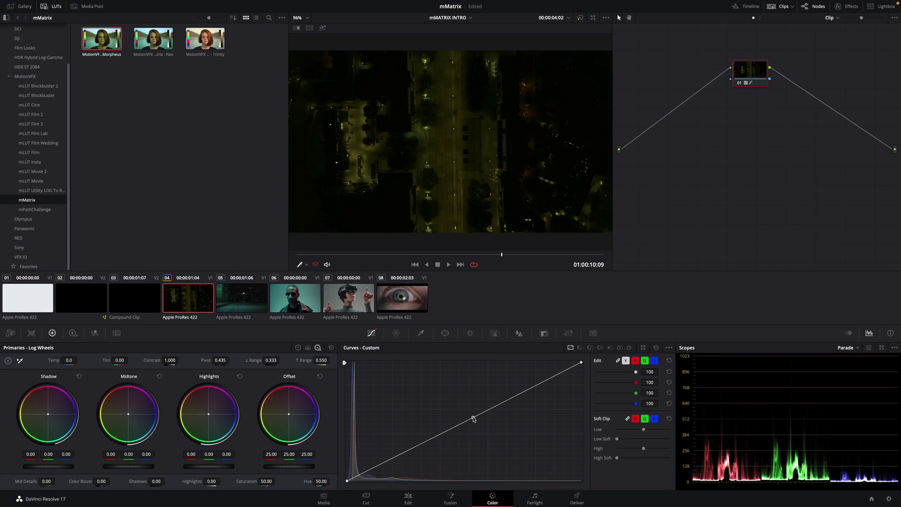
- Grade Berlin.mov by raising the custom curve's midtones, lowering its shadows and nudging the Offset wheel toward green, and return to the Edit page
left_click_drag(473, 419, 467, 397)
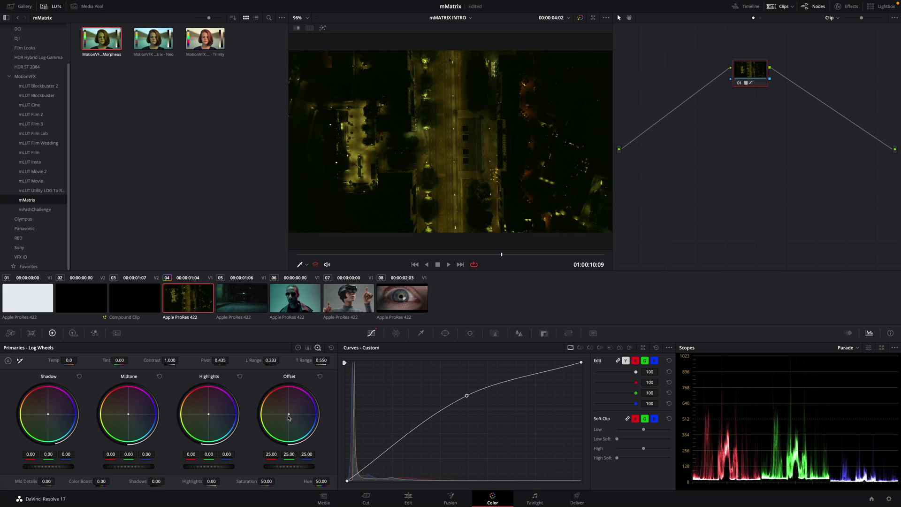
left_click_drag(288, 417, 286, 417)
left_click_drag(411, 427, 408, 440)
left_click(408, 497)
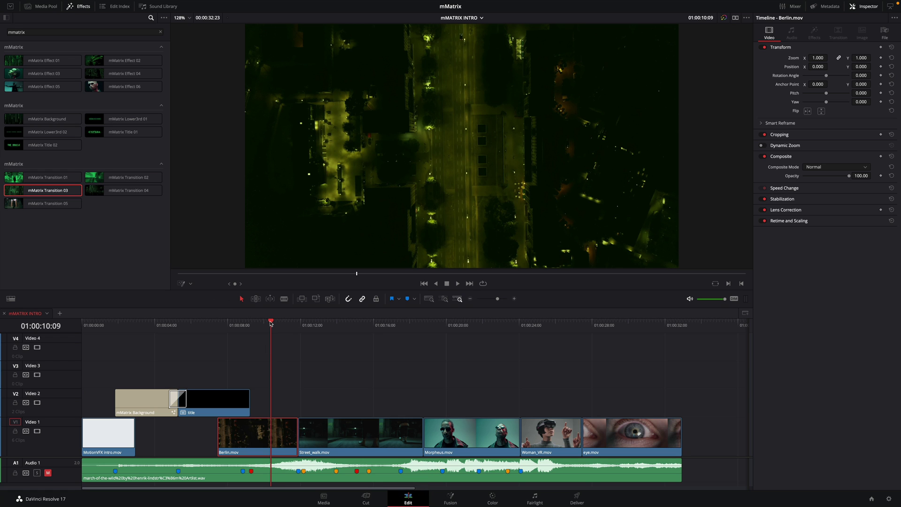
- Split the Berlin.mov clip at the first red audio marker at 01:00:09:07
left_click_drag(271, 323, 252, 324)
left_click(251, 402)
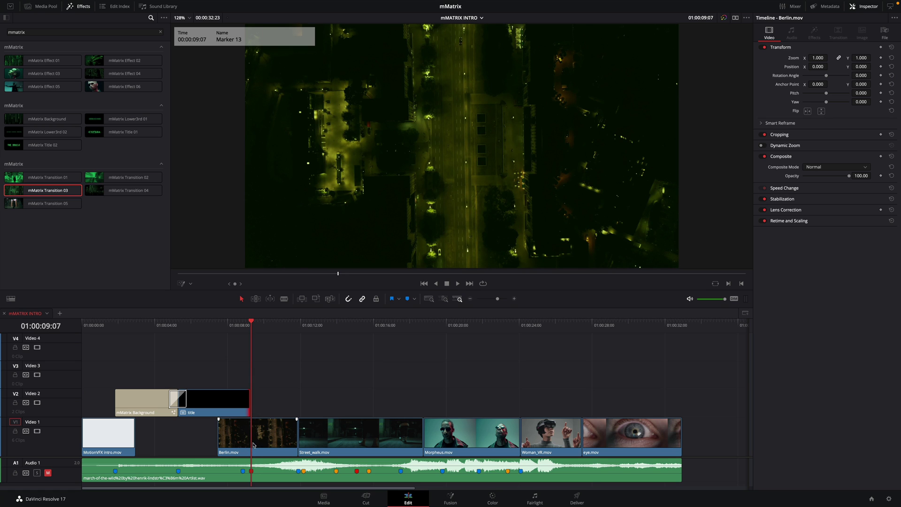
key("b")
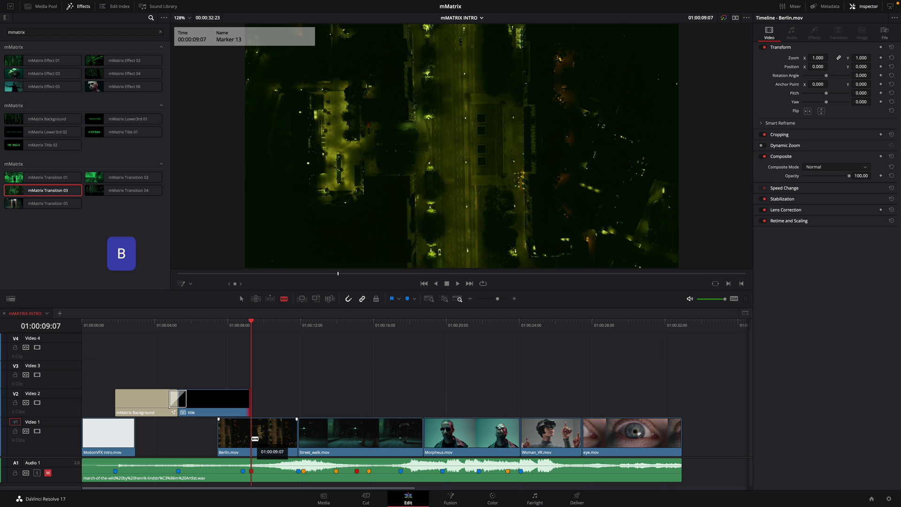
left_click(255, 439)
key("a")
- Trim the end of the title compound clip back to the third blue audio marker and scrub through the cut
left_click_drag(249, 409, 242, 409)
left_click(239, 327)
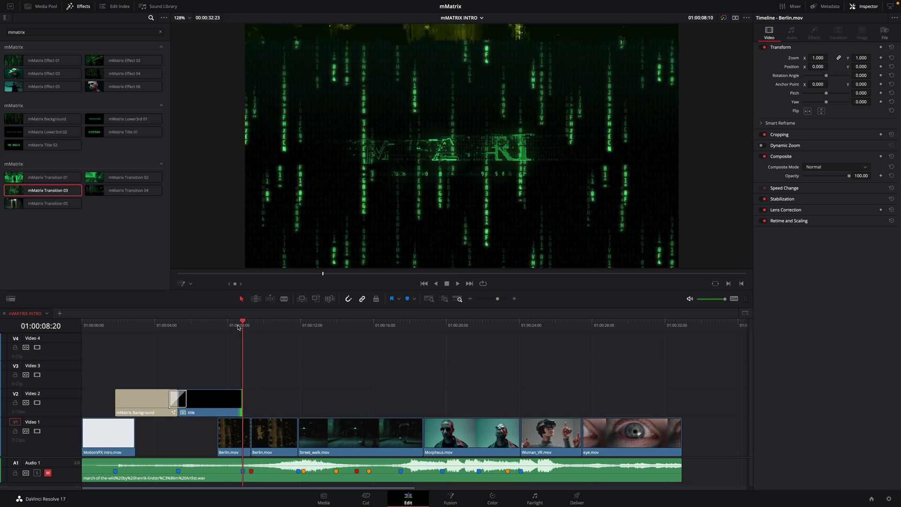
left_click_drag(238, 327, 270, 331)
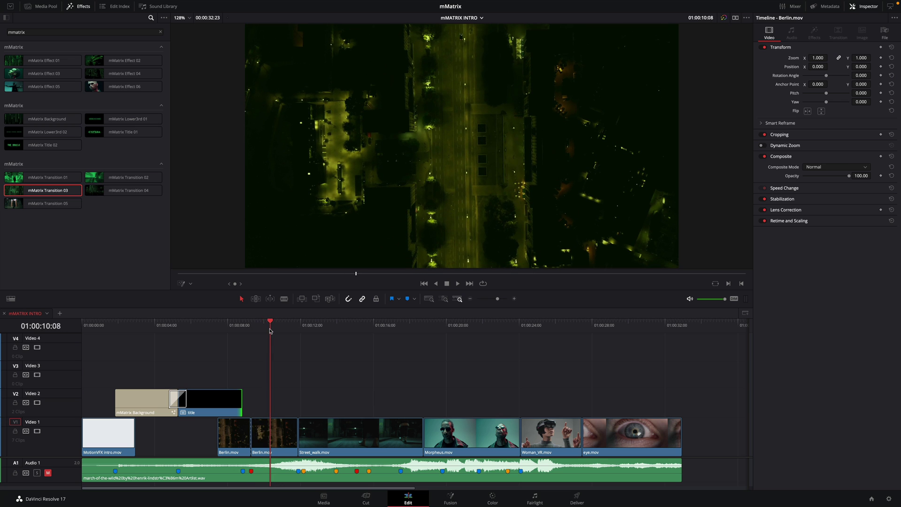
- Try mMatrix Effect 04 directly on the second Berlin.mov clip, preview it with its effect controls, and undo it
left_click(271, 431)
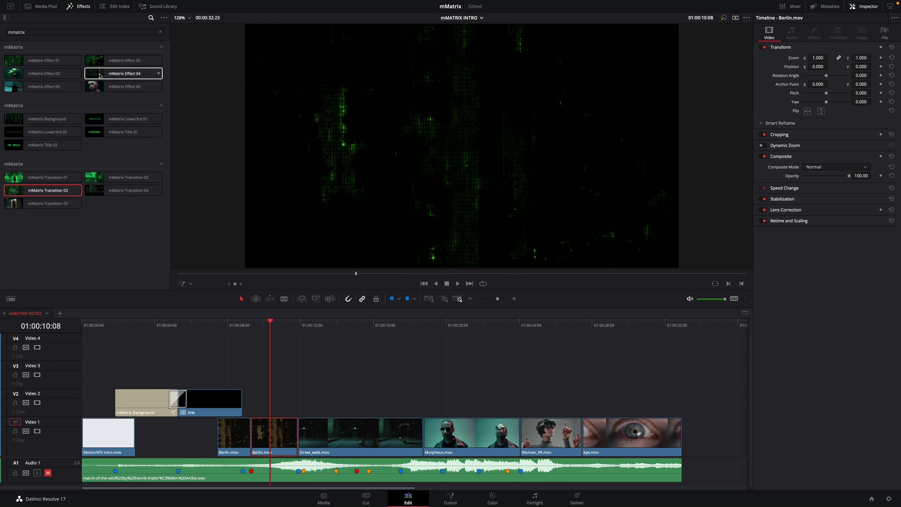
left_click_drag(95, 76, 262, 417)
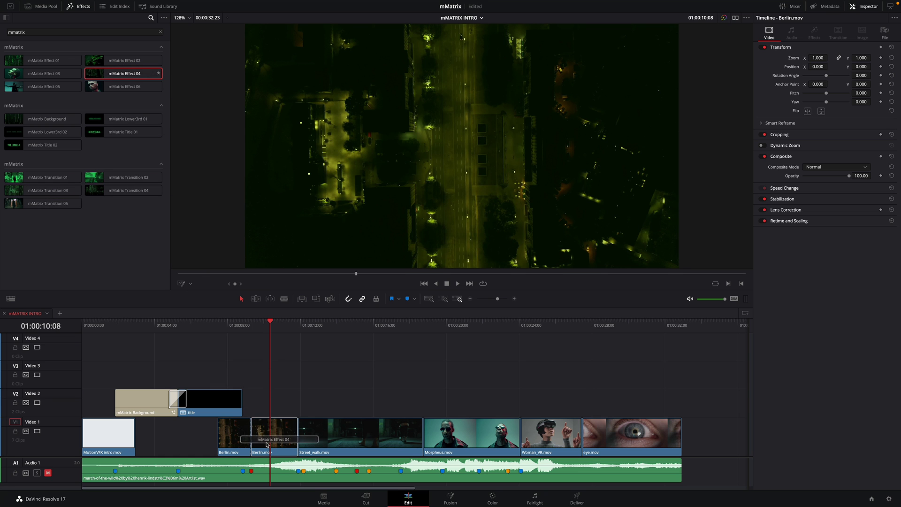
left_click_drag(270, 328, 253, 329)
key("space")
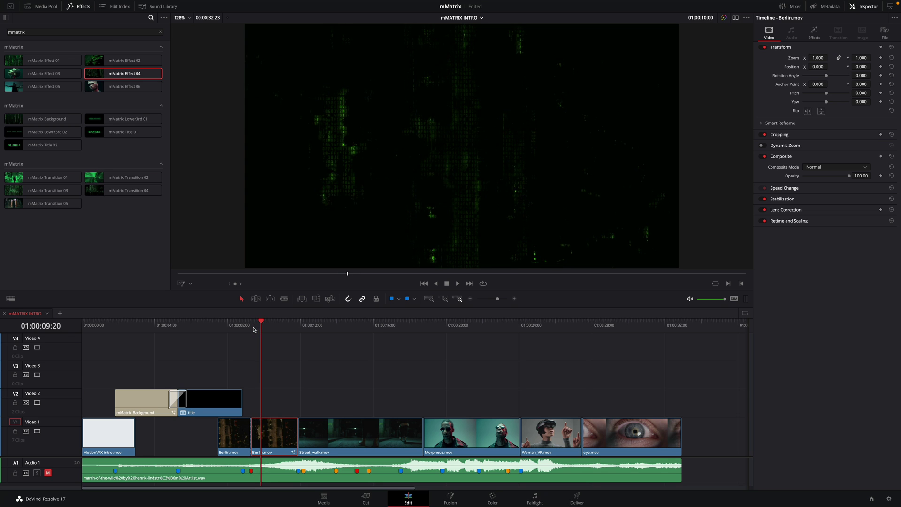
left_click(814, 33)
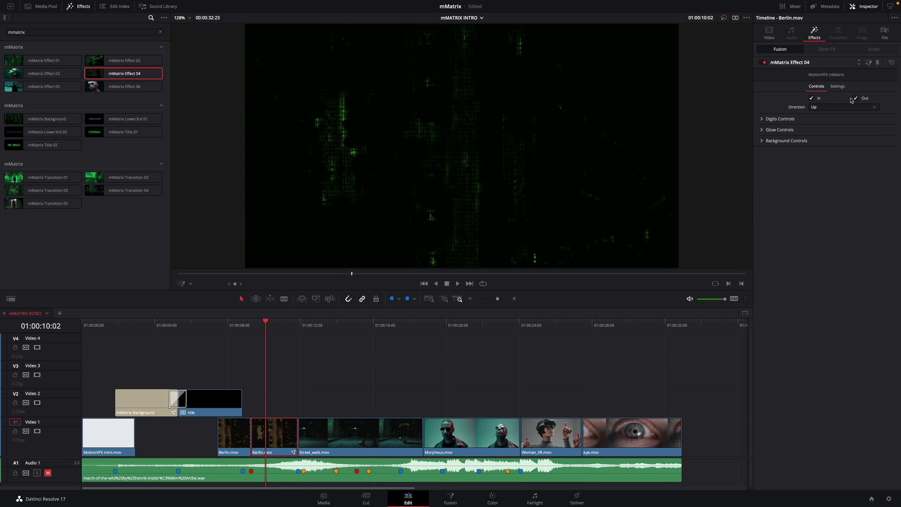
left_click_drag(258, 324, 252, 324)
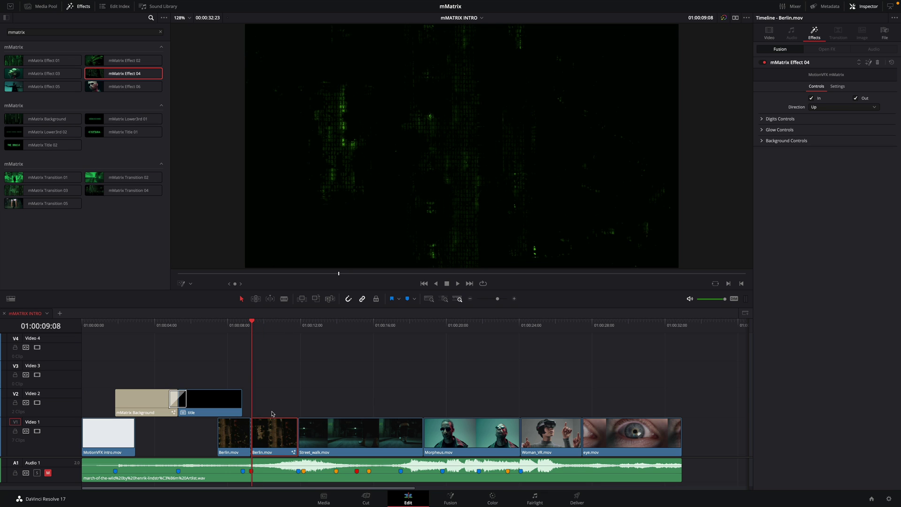
key("super+z")
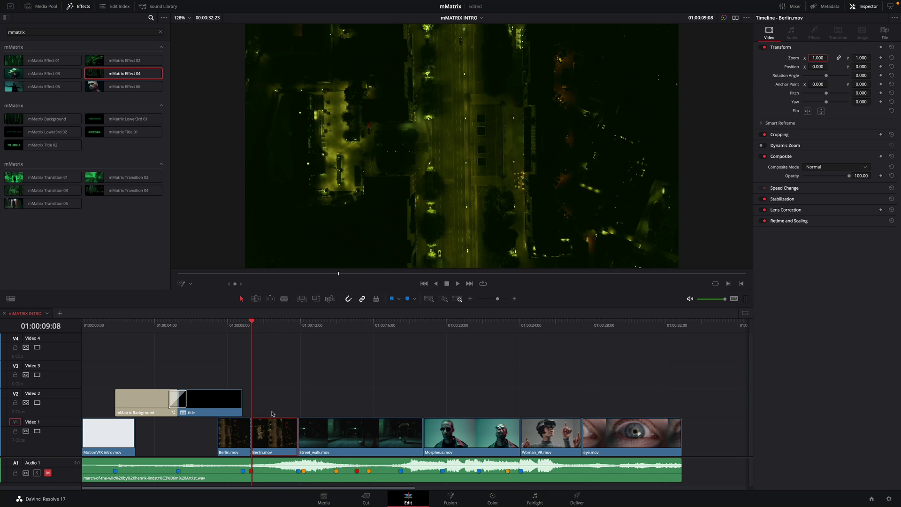
- Convert the second Berlin.mov clip into a compound clip named street
right_click(265, 437)
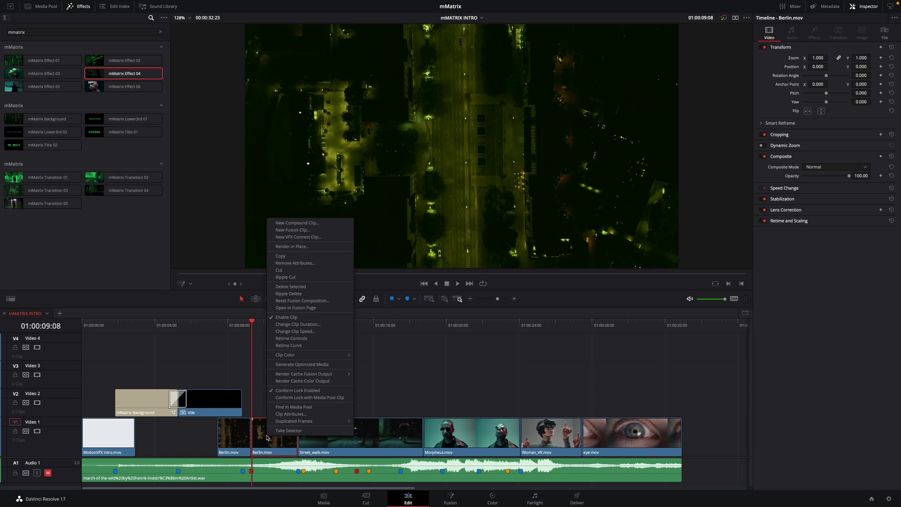
left_click(285, 223)
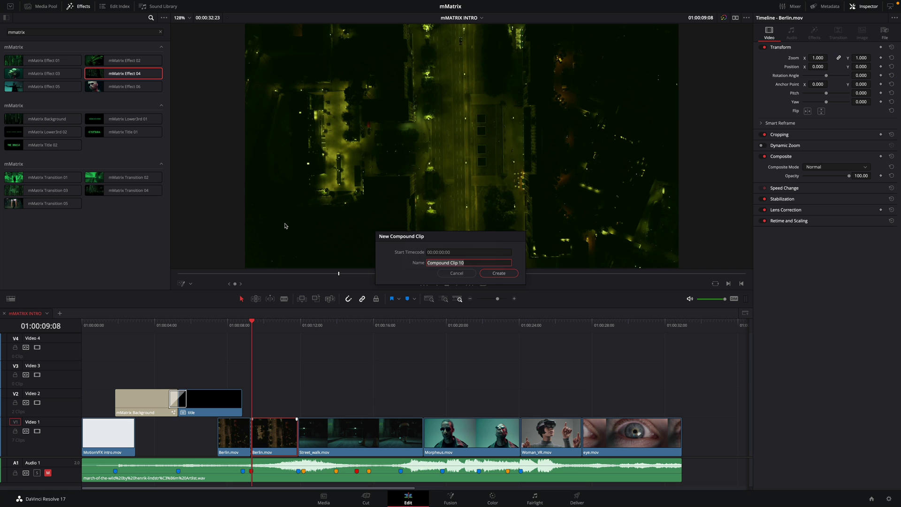
type("street")
key("Return")
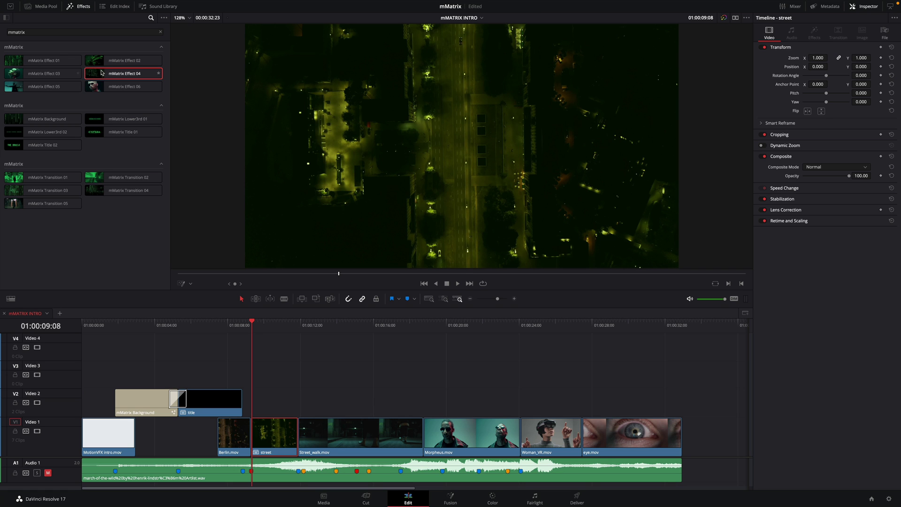
- Apply mMatrix Effect 04 to the street compound clip and raise its BG Digits Opacity to 1.0
left_click_drag(98, 75, 277, 445)
key("space")
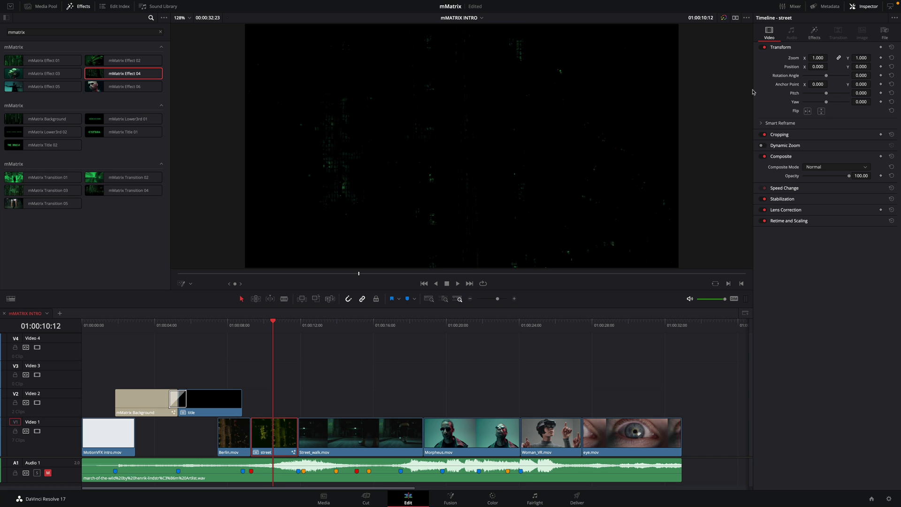
left_click(814, 32)
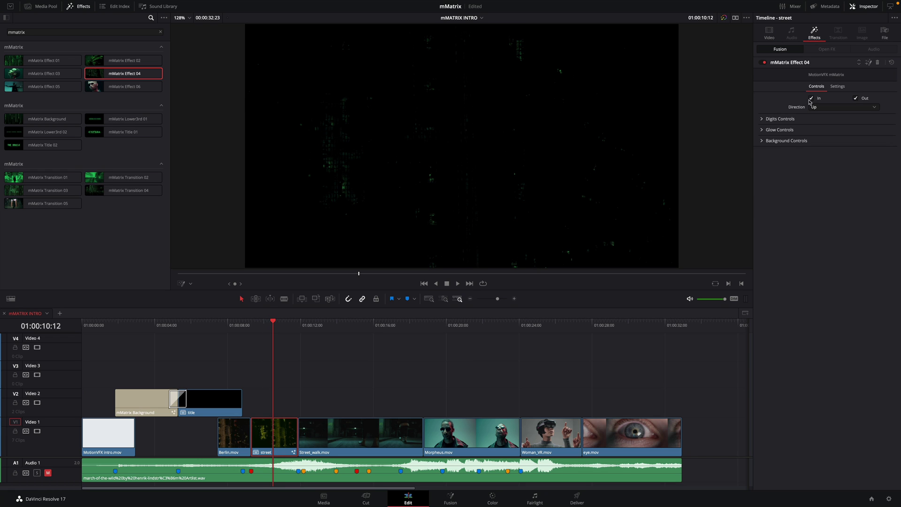
left_click(761, 120)
left_click(761, 211)
left_click(762, 267)
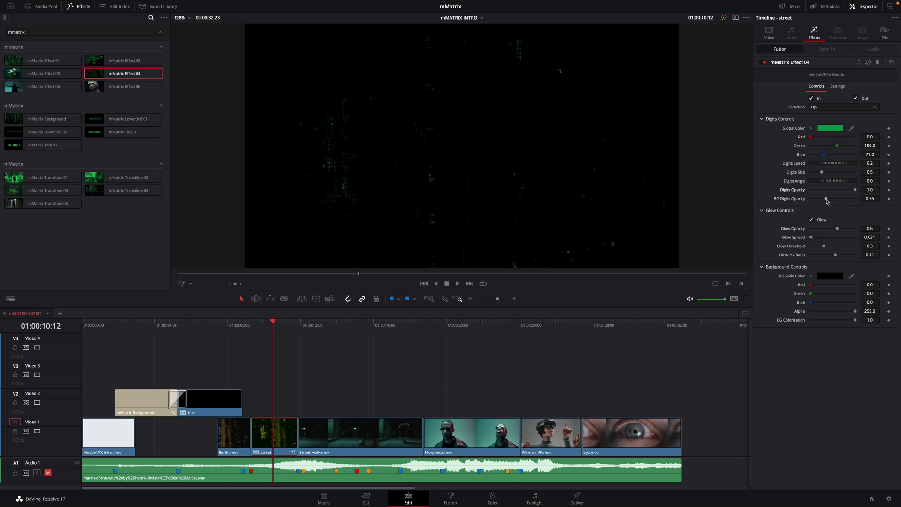
left_click_drag(826, 199, 860, 200)
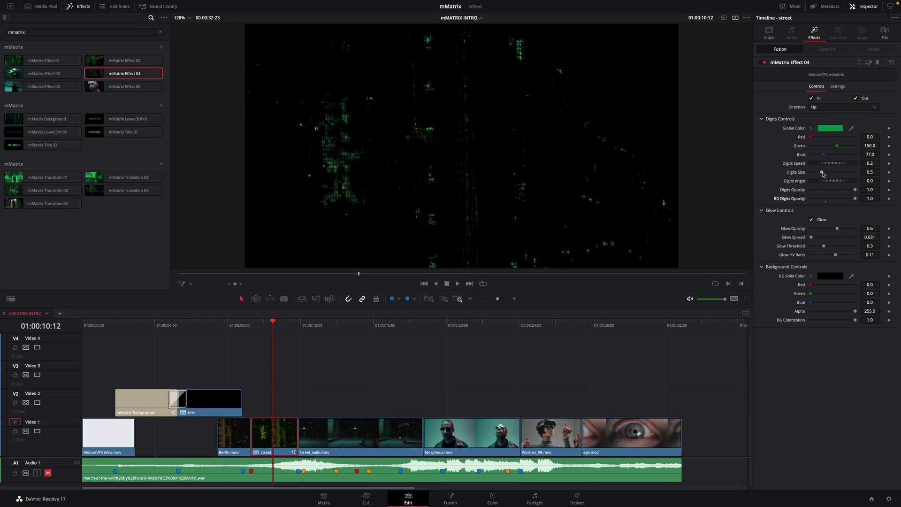
- Set the street clip's mMatrix Effect 04 direction to Down, disable its Out animation and play back the change
left_click(288, 323)
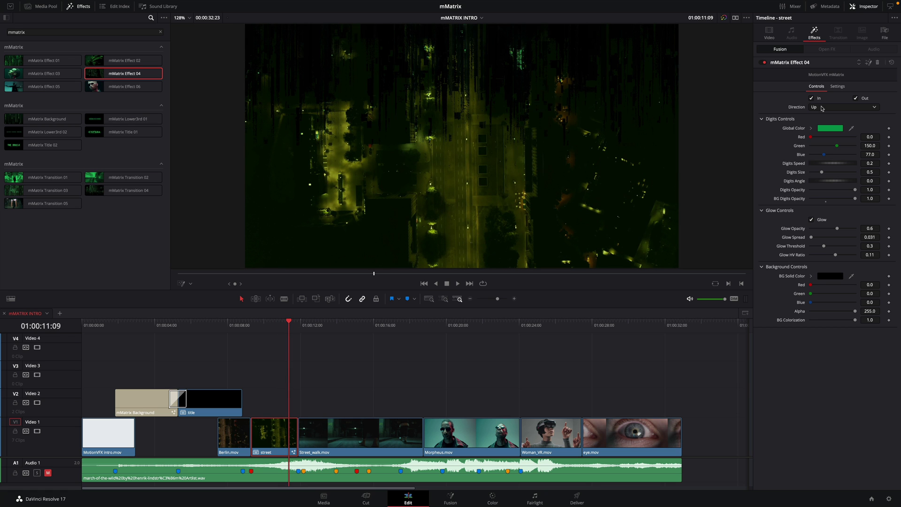
left_click(822, 109)
left_click(820, 125)
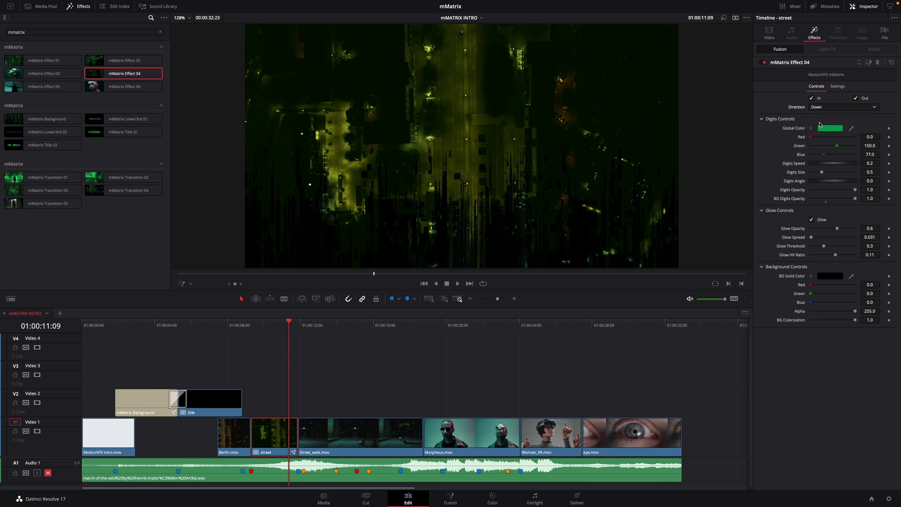
left_click(855, 98)
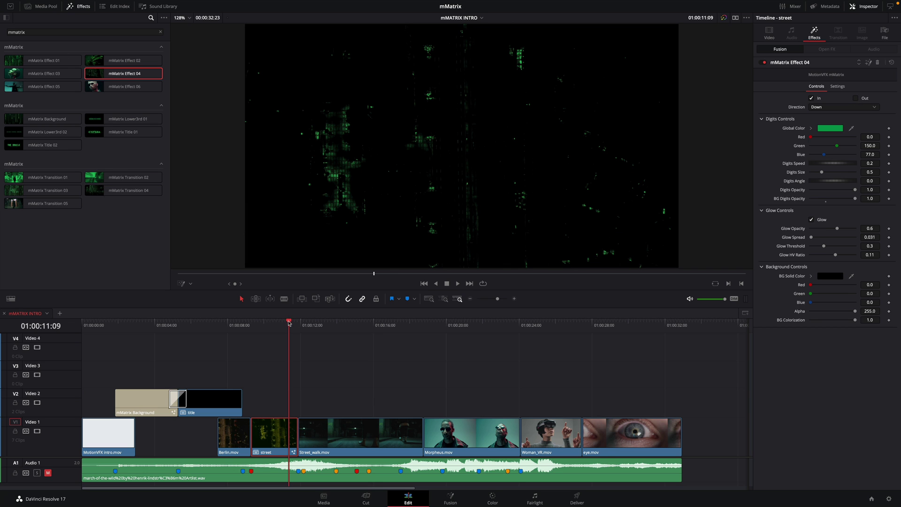
key("space")
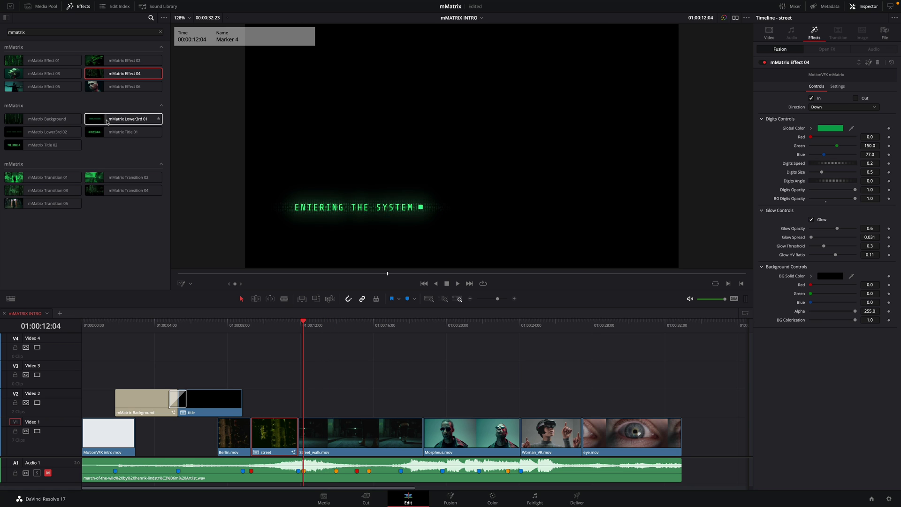
- Place the mMatrix Lower3rd 01 title on Video 2 starting at 01:00:12:04 above Street_walk.mov and preview it
left_click_drag(107, 121, 299, 406)
key("space")
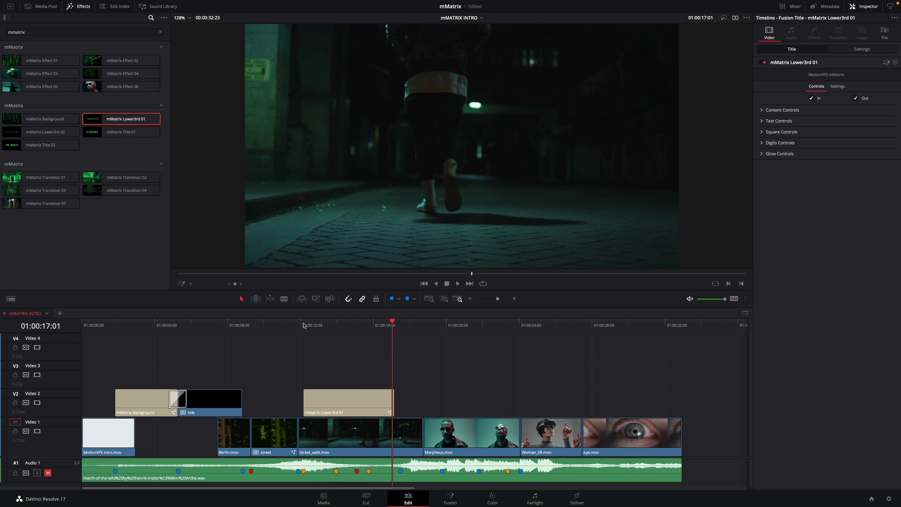
left_click(310, 327)
left_click(325, 324)
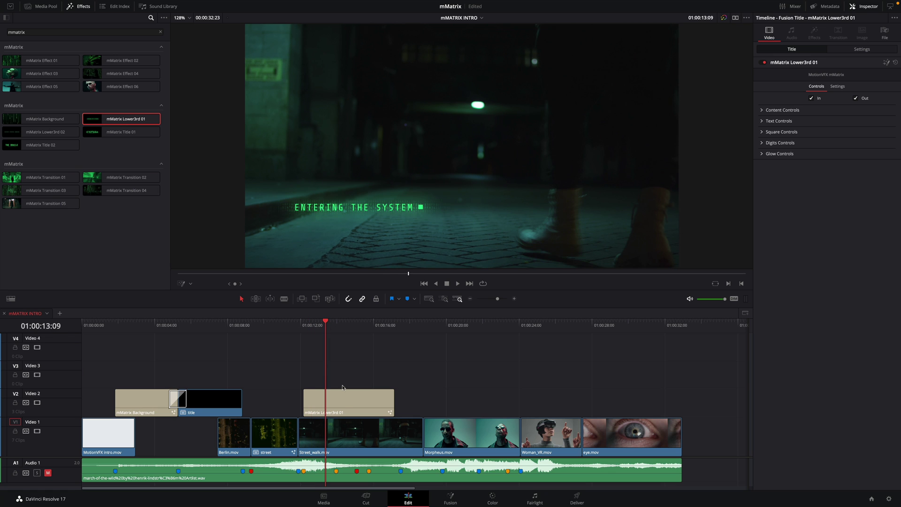
- Set the Content Scale of the mMatrix Lower3rd 01 title to 0.8
left_click(347, 401)
left_click(761, 110)
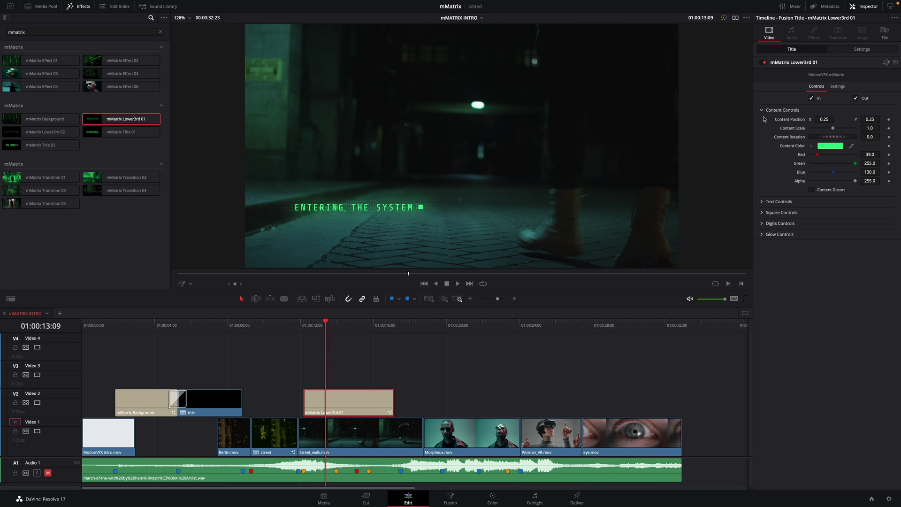
left_click(871, 128)
type("0.8")
key("Tab")
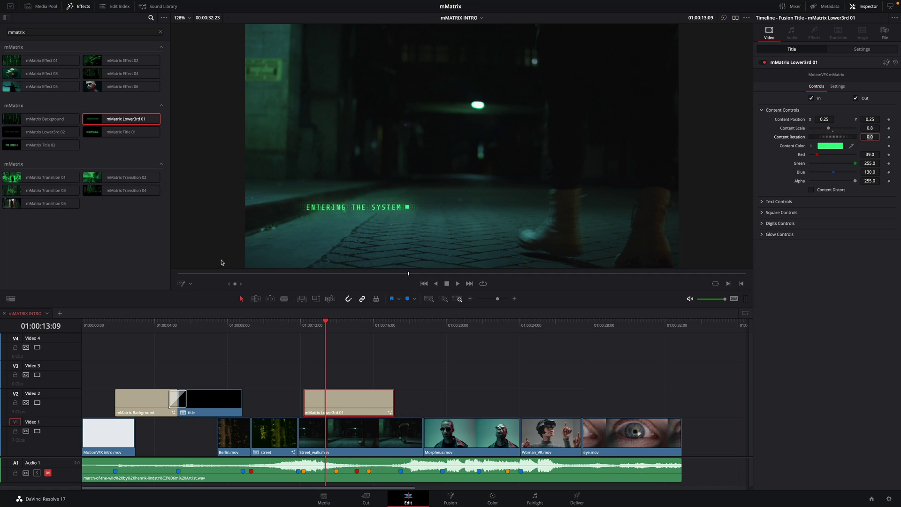
- Reposition the lower third text in the viewer toward the frame's lower-left corner, to about X 0.21, Y 0.16
left_click(191, 285)
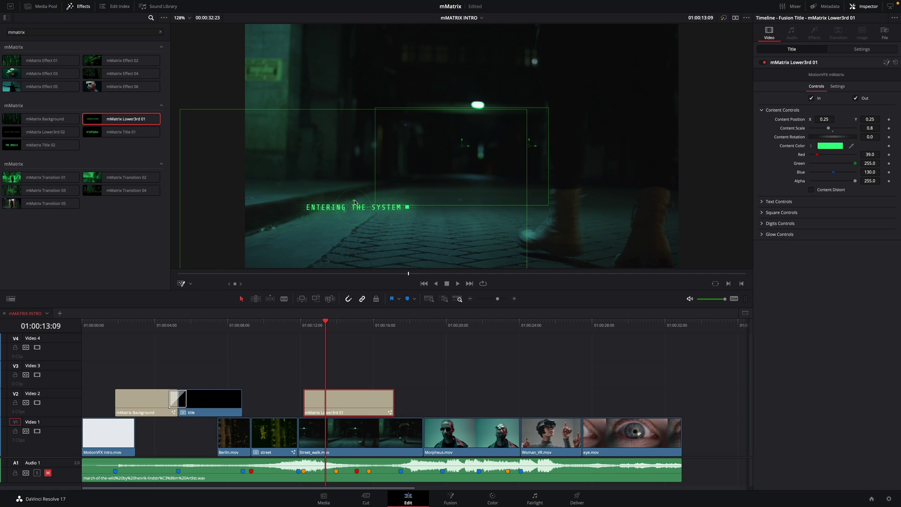
left_click_drag(353, 202, 345, 231)
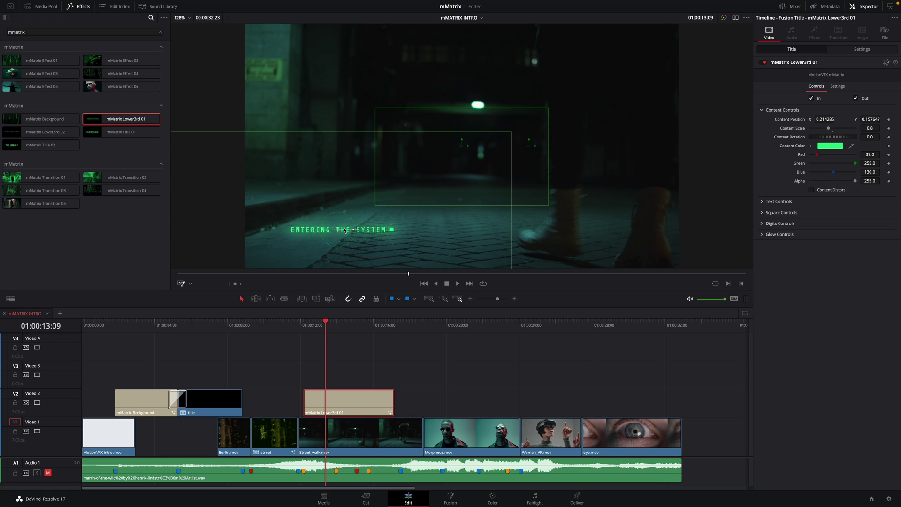
left_click(181, 283)
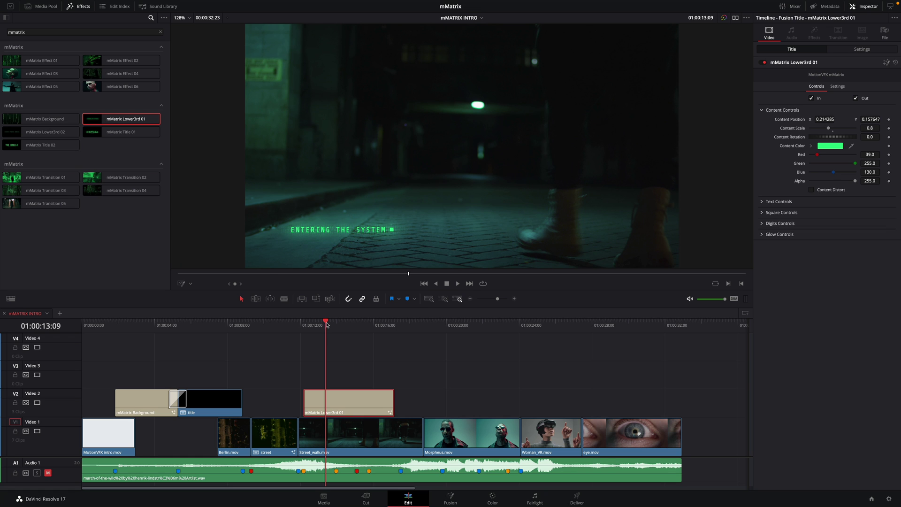
- Trim the lower third title's end to the orange audio marker at 01:00:13:23 and paste a copy directly after it
mouse_move(327, 325)
left_mouse_down()
mouse_move(312, 325)
mouse_move(345, 324)
mouse_move(336, 325)
left_mouse_up()
left_click_drag(391, 401, 335, 401)
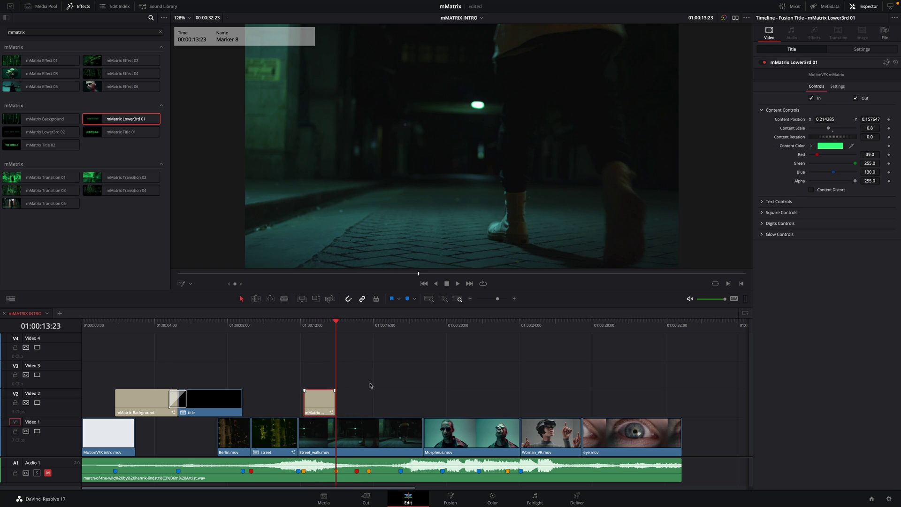
key("ctrl+c")
key("ctrl+v")
- Change the copied lower third title's text to LOCATING TARGET
left_click(356, 329)
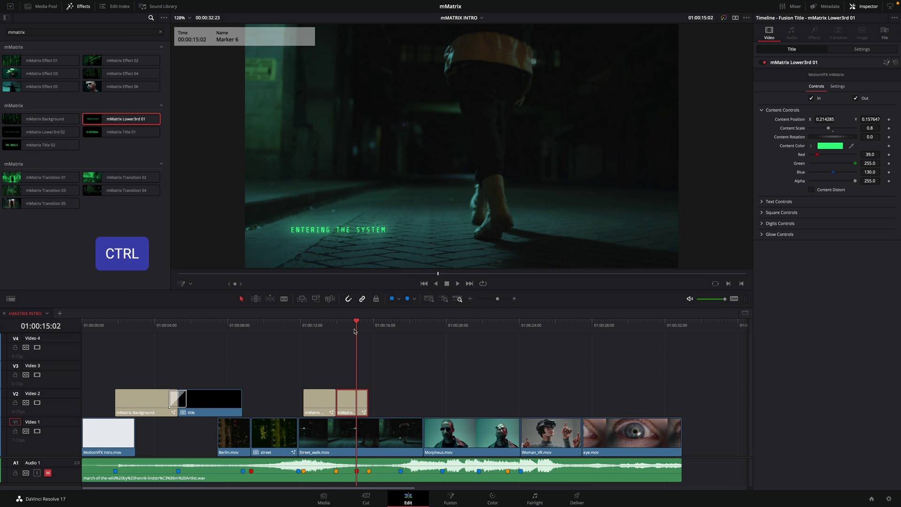
left_click(762, 202)
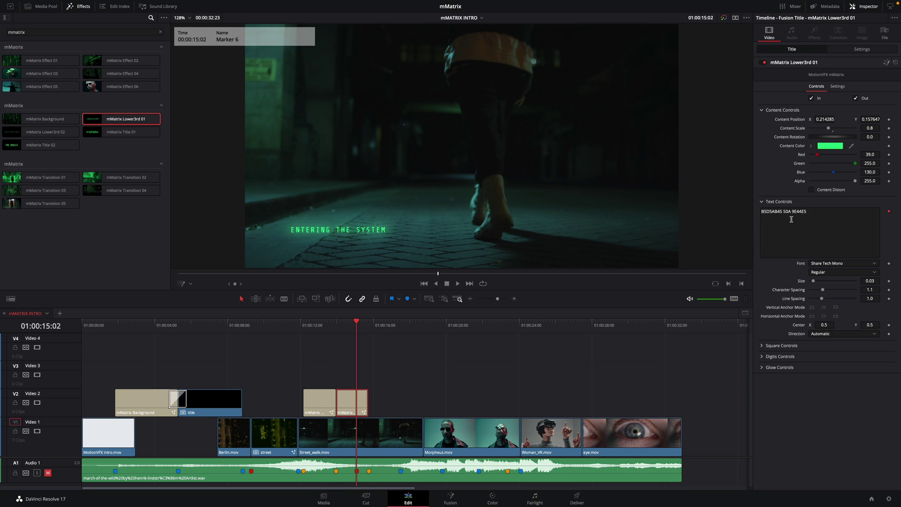
left_click_drag(816, 213, 746, 214)
type("LOCATING TARGET")
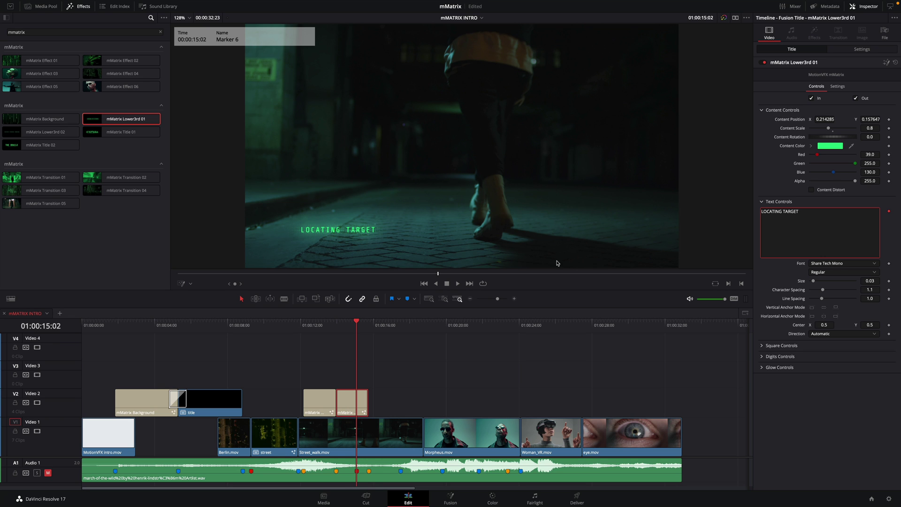
- Split Street_walk.mov at the red audio marker at 01:00:15:02
mouse_move(357, 326)
left_mouse_down()
mouse_move(348, 328)
mouse_move(356, 327)
left_mouse_up()
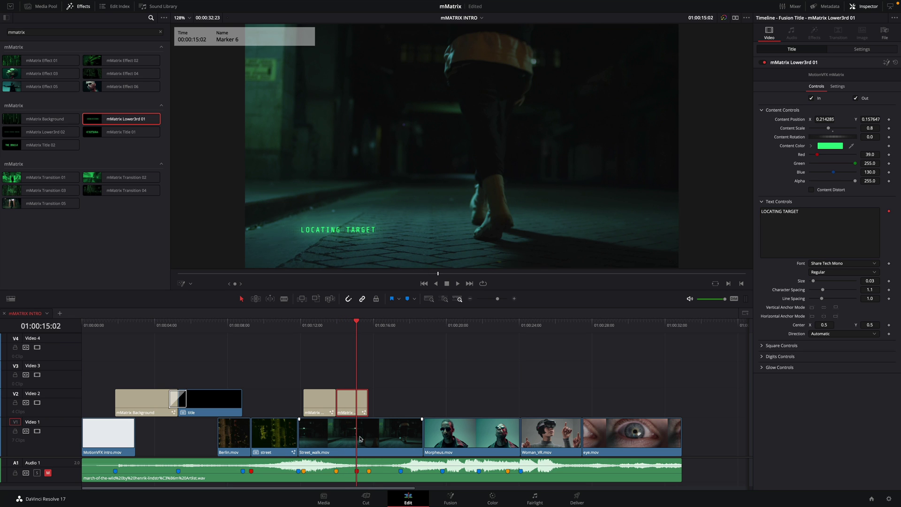
key("b")
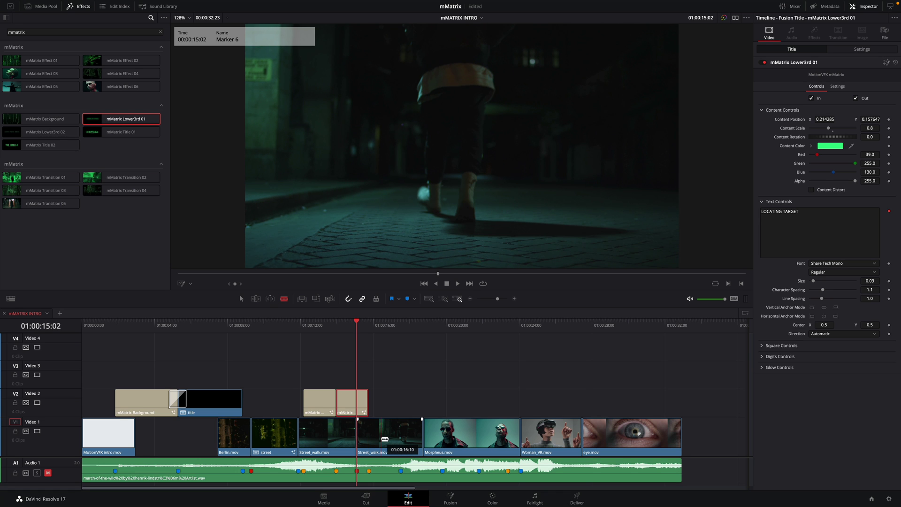
key("a")
- Convert the second part of Street_walk.mov into a compound clip named walker
left_click(384, 447)
right_click(386, 440)
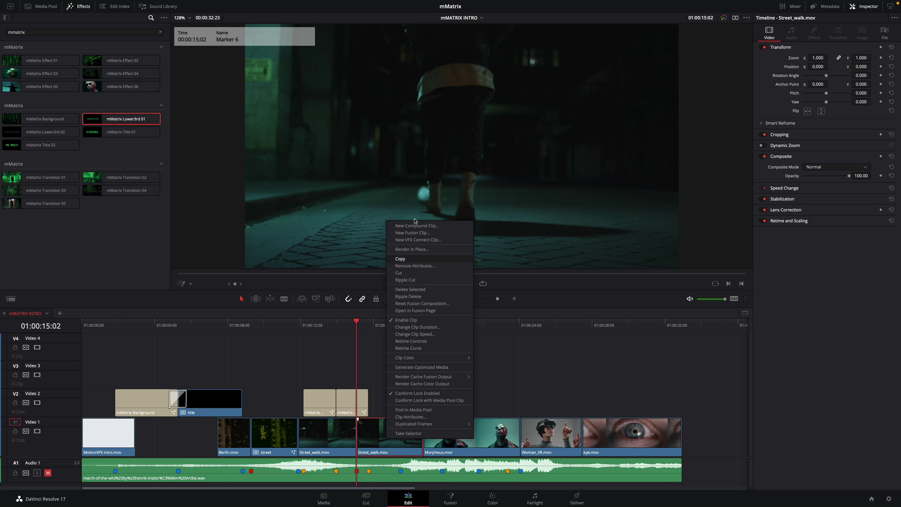
left_click(414, 228)
type("walker")
key("Return")
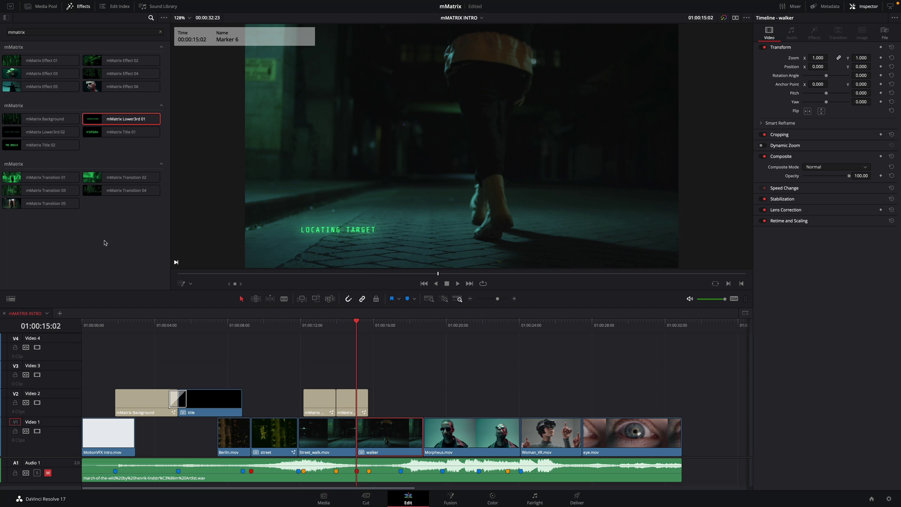
- Apply mMatrix Effect 02 to the walker compound clip and play it back
mouse_move(112, 62)
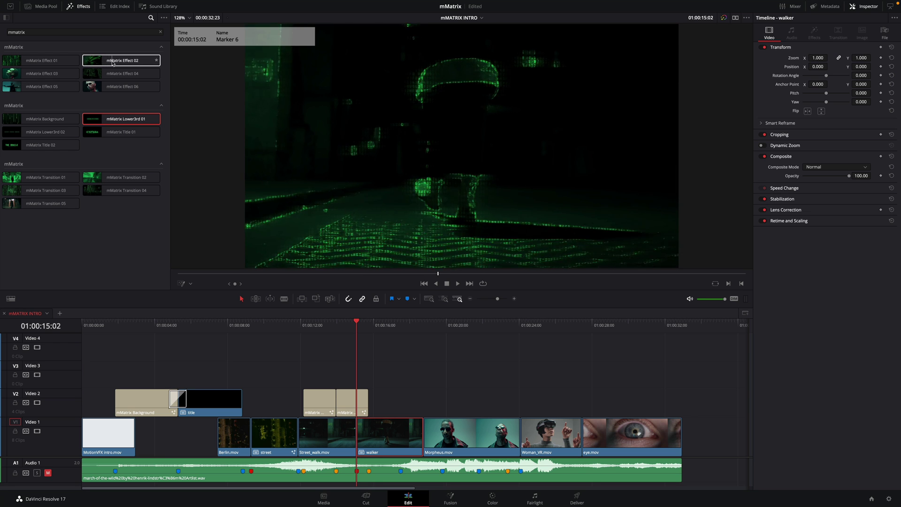
left_click_drag(113, 62, 386, 441)
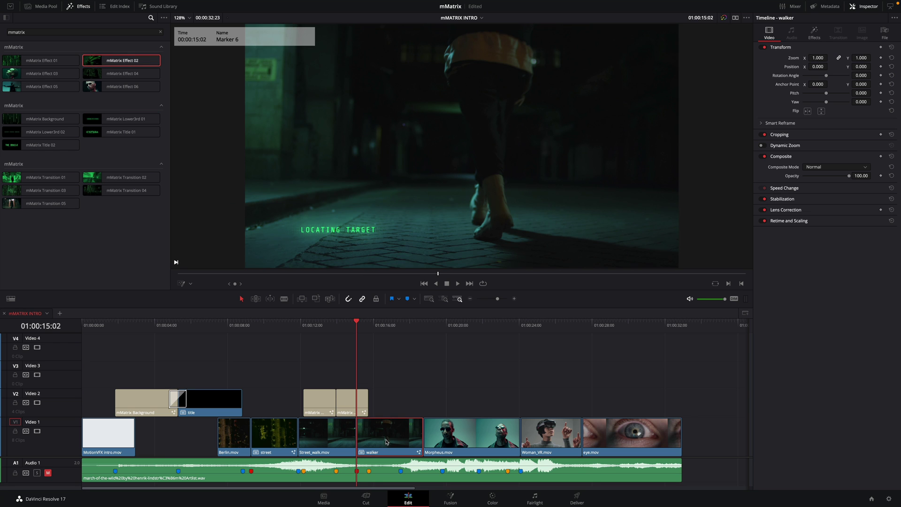
key("space")
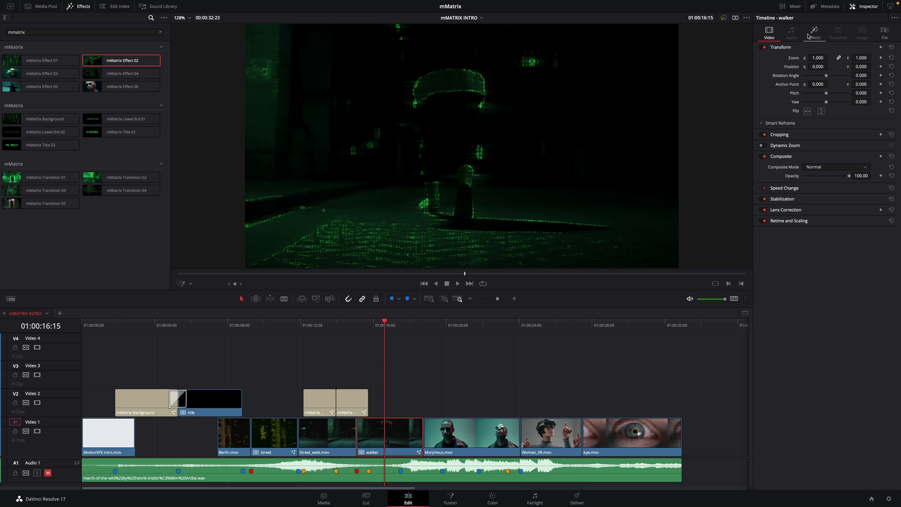
- Set mMatrix Effect 02's input correction on the walker clip to Gain 0.25, Gamma 3.79 and Lift -0.2, and play it back
left_click(807, 36)
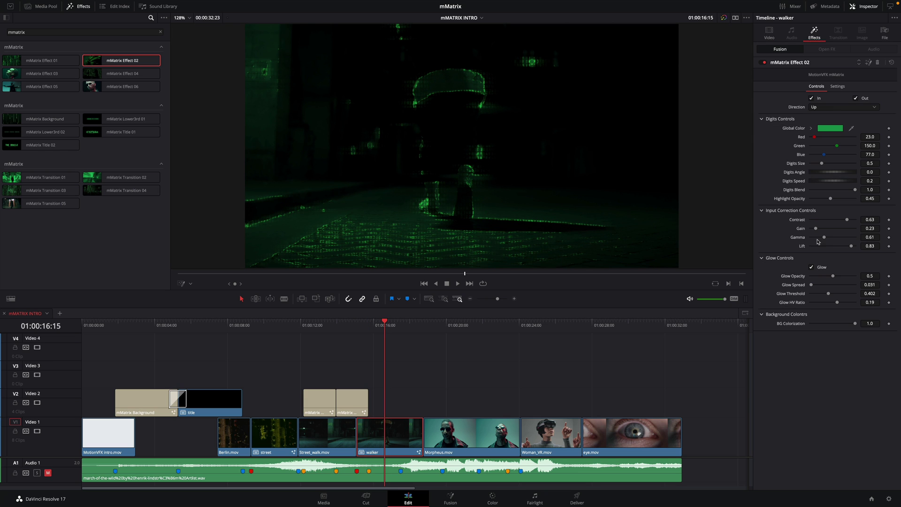
mouse_move(824, 237)
left_mouse_down()
mouse_move(848, 240)
mouse_move(839, 246)
mouse_move(828, 247)
mouse_move(823, 229)
mouse_move(855, 226)
mouse_move(815, 227)
left_mouse_up()
left_click_drag(384, 323, 357, 324)
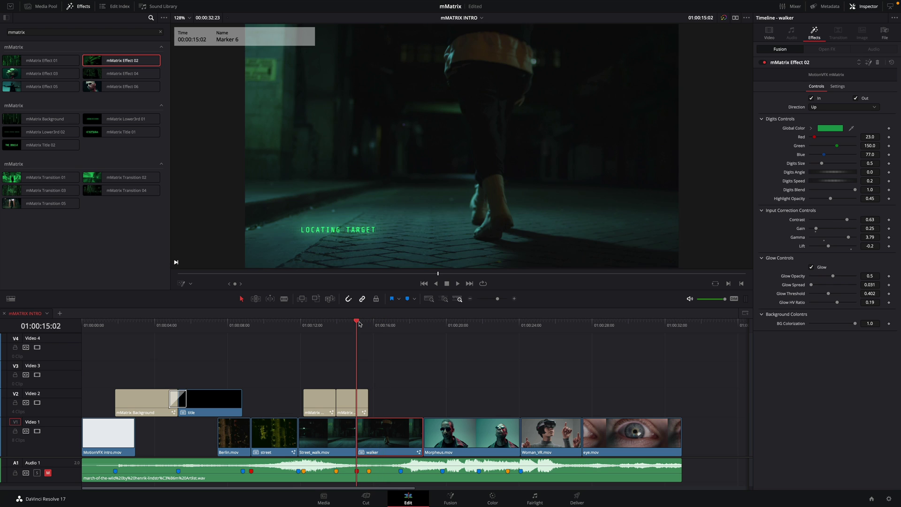
key("space")
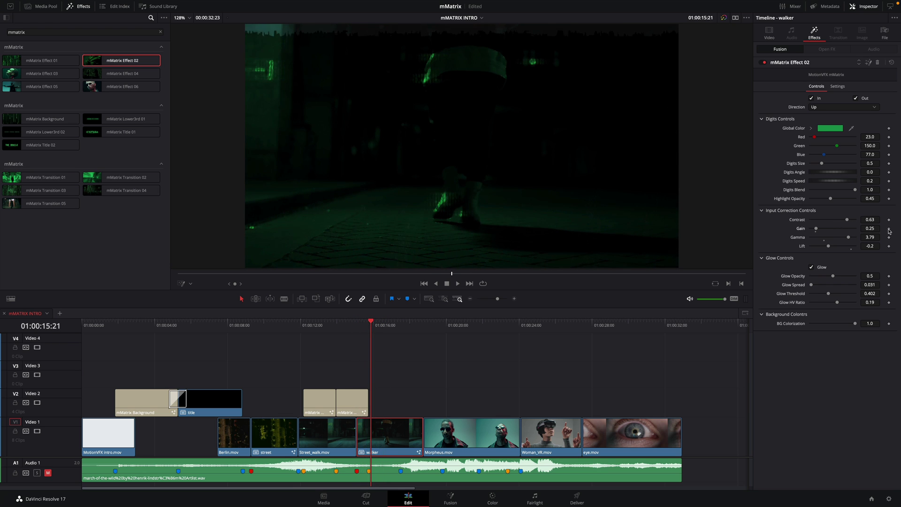
- Keyframe the Gain of the walker clip's effect from 0.25 up to 4.62 as it plays on, and set Digits Size to 0.25
left_click(889, 229)
key("space")
left_click_drag(816, 228, 849, 230)
left_click_drag(822, 163, 816, 163)
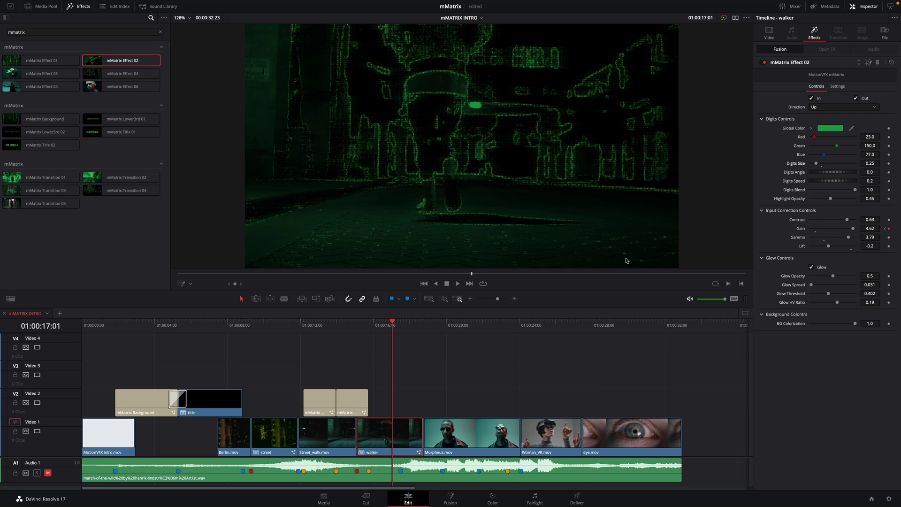
- Trim the end of the walker clip to the blue audio marker at 01:00:17:12
mouse_move(391, 324)
left_mouse_down()
mouse_move(369, 325)
mouse_move(400, 325)
left_mouse_up()
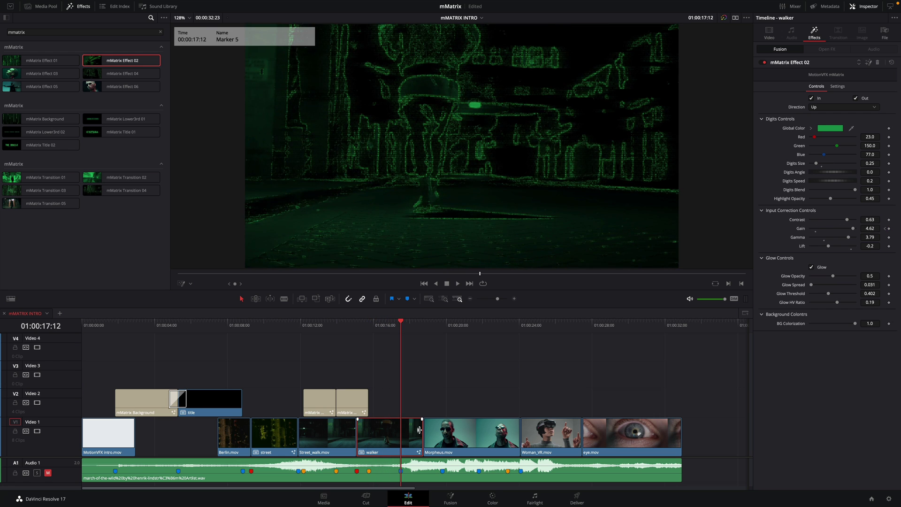
left_click_drag(408, 430, 398, 430)
- Reverse Morpheus.mov with the retime controls and extend its start back to the end of the walker clip
mouse_move(411, 326)
left_mouse_down()
mouse_move(470, 333)
mouse_move(442, 325)
mouse_move(486, 324)
mouse_move(451, 323)
left_mouse_up()
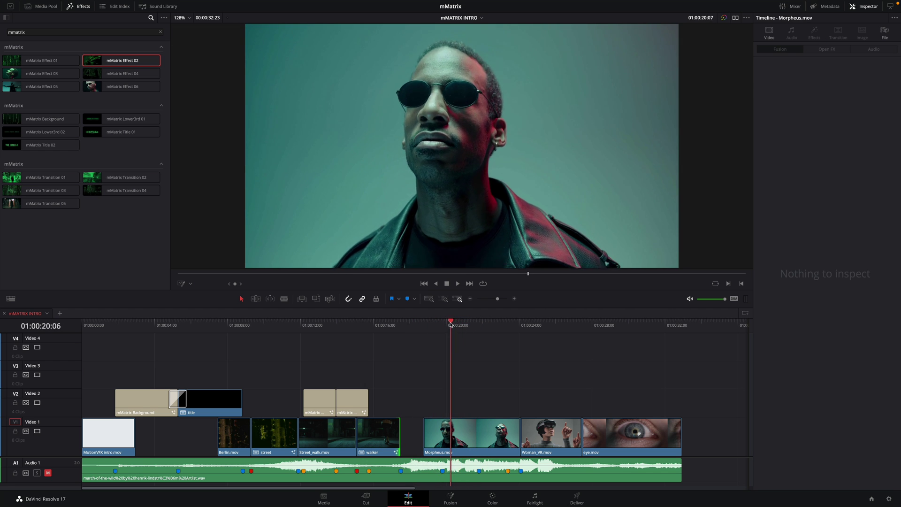
left_click(452, 433)
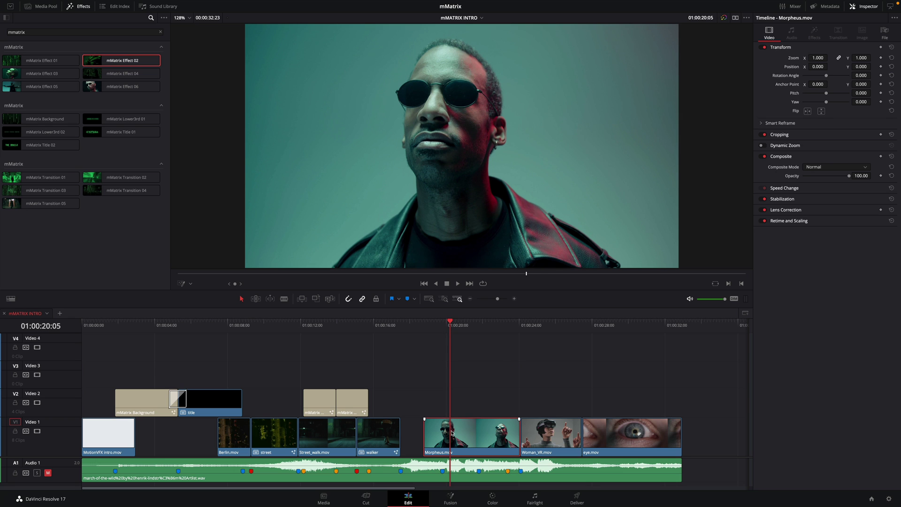
right_click(452, 433)
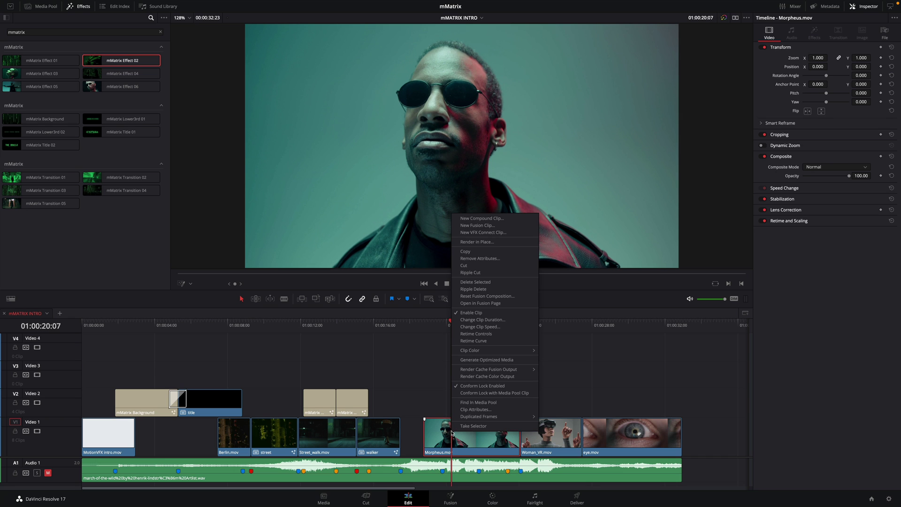
left_click(476, 334)
left_click(474, 452)
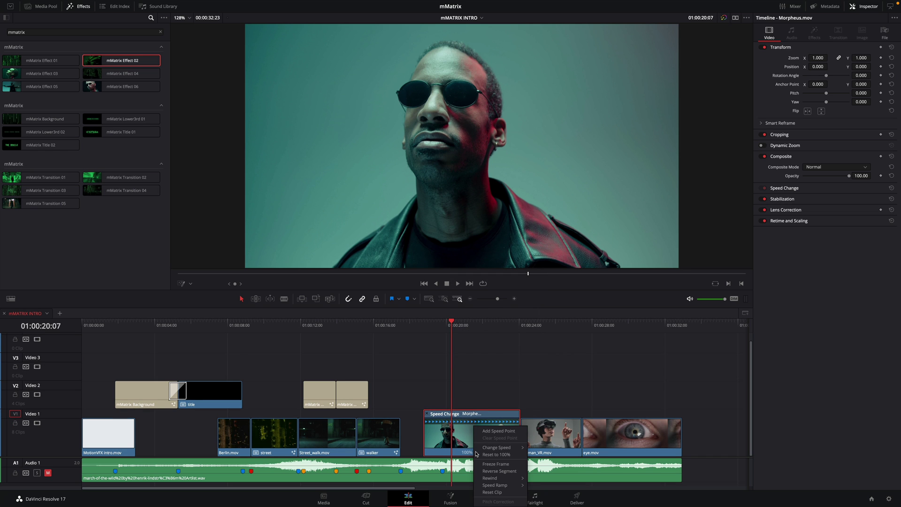
left_click(490, 471)
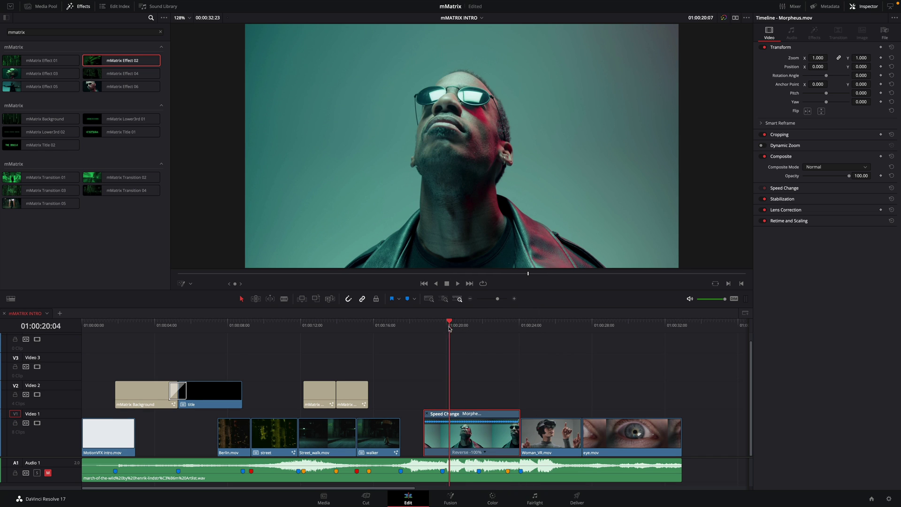
left_click_drag(448, 328, 499, 327)
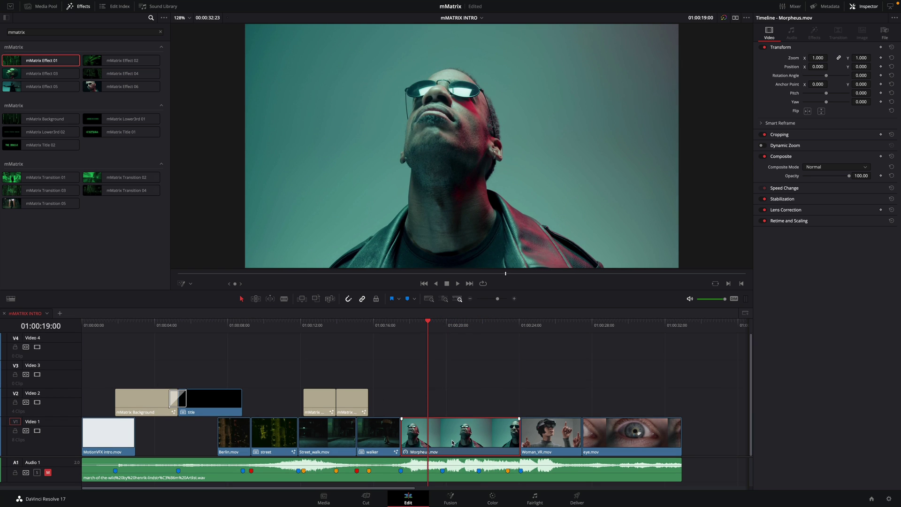
- Convert the reversed Morpheus.mov clip into a compound clip named morpheus
right_click(451, 442)
left_click(471, 239)
key("Return")
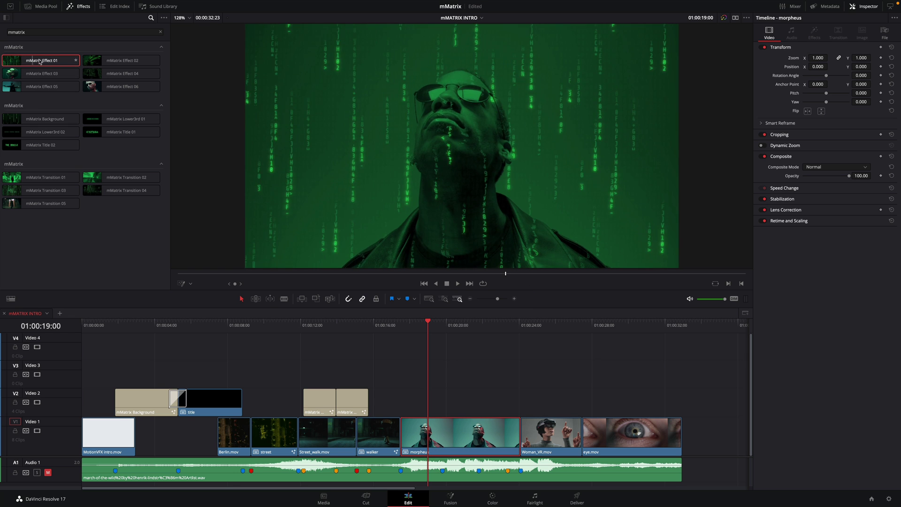
- Apply mMatrix Effect 01 to the morpheus compound clip and preview it along the clip
left_click_drag(37, 61, 283, 179)
left_click_drag(461, 397, 453, 441)
left_click_drag(427, 327, 490, 331)
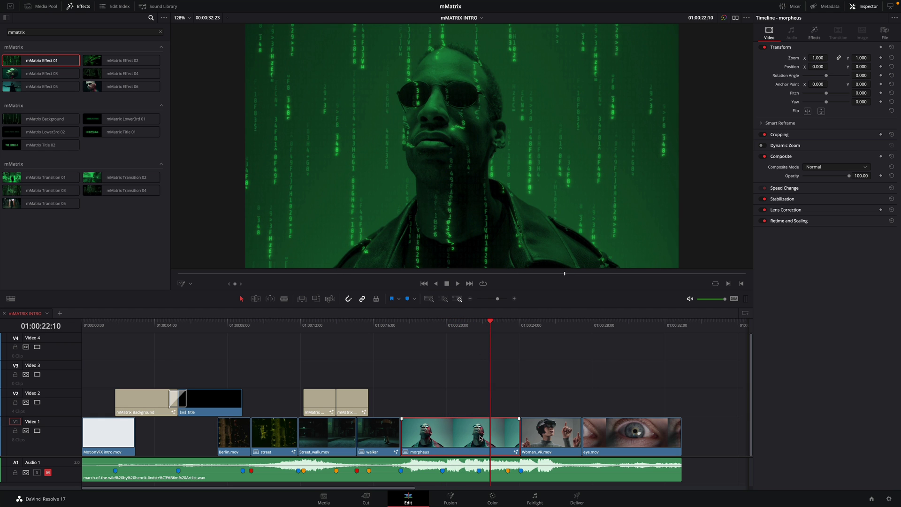
- Set the morpheus clip's effect to Digits Scale 0.72, BG Digits Opacity 0.181, Displace X Refraction 0.011 and Displace Y Refraction -0.012
left_click(814, 33)
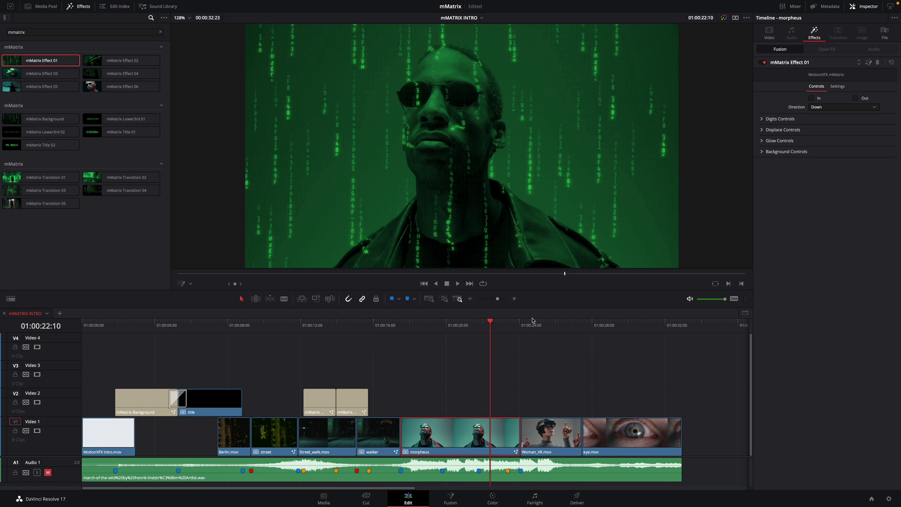
left_click_drag(477, 327, 494, 327)
left_click(762, 119)
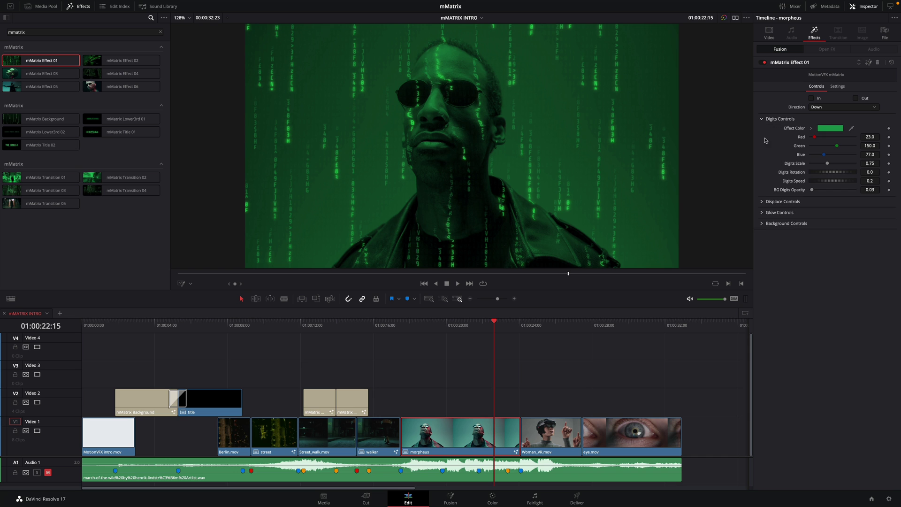
left_click_drag(842, 221, 830, 231)
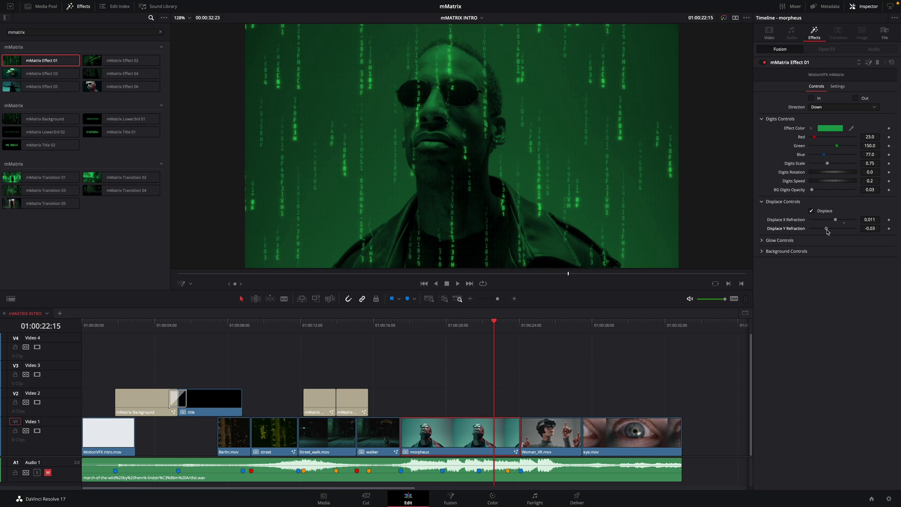
mouse_move(494, 324)
left_mouse_down()
mouse_move(460, 326)
mouse_move(498, 338)
left_mouse_up()
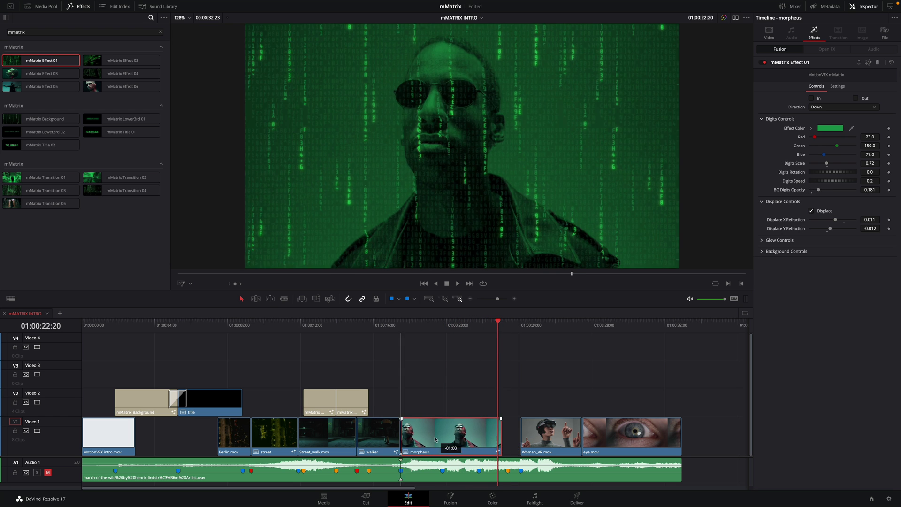
- Trim the morpheus clip and place it directly after walker, spanning the blue markers at 01:00:17:12 and 01:00:19:20
left_click_drag(402, 434, 427, 434)
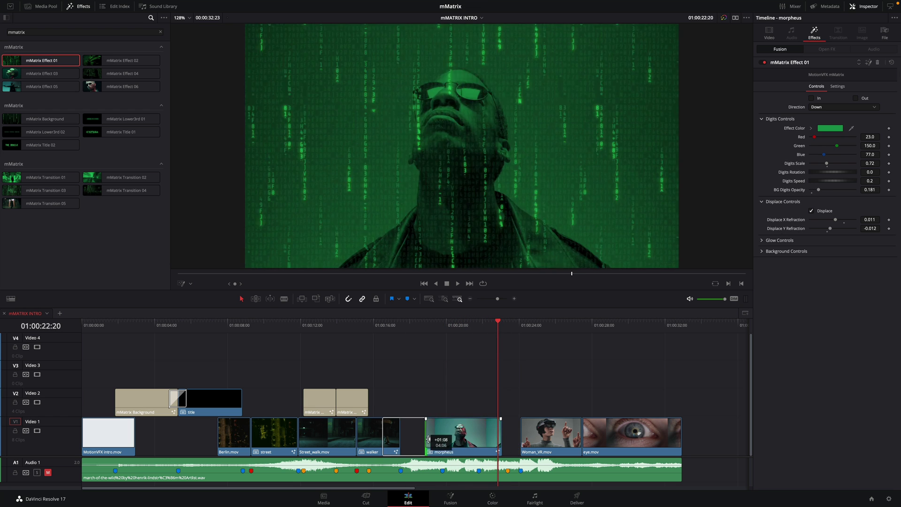
left_click(420, 326)
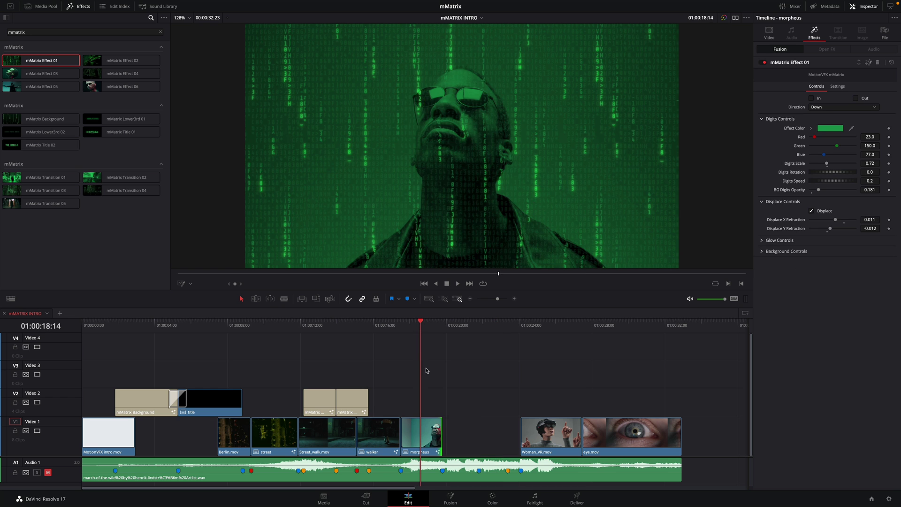
left_click(403, 326)
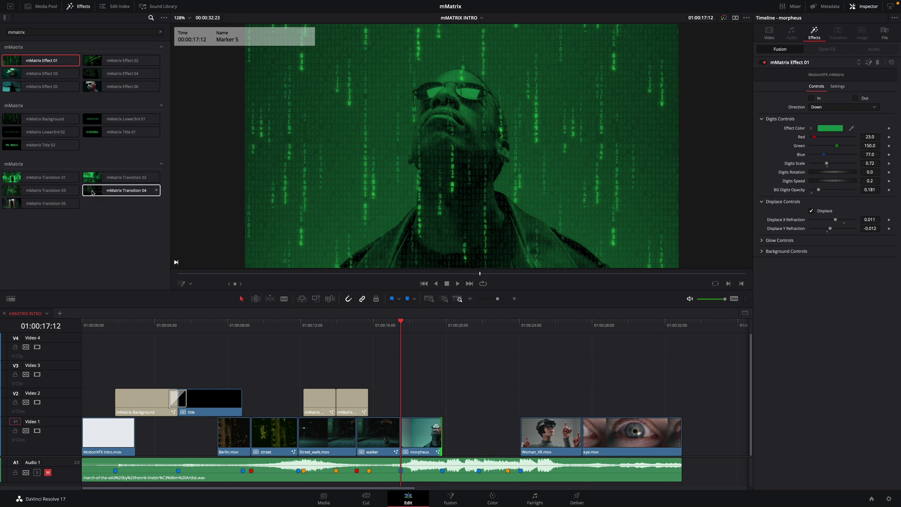
- Add mMatrix Transition 04 between the walker and morpheus clips and set its Digits BG Opacity to 0.661
left_click_drag(92, 193, 400, 441)
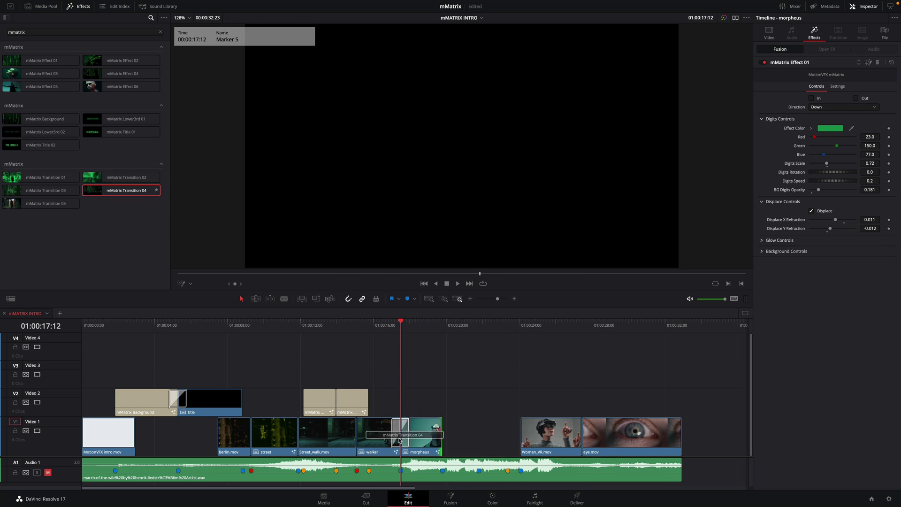
left_click(392, 327)
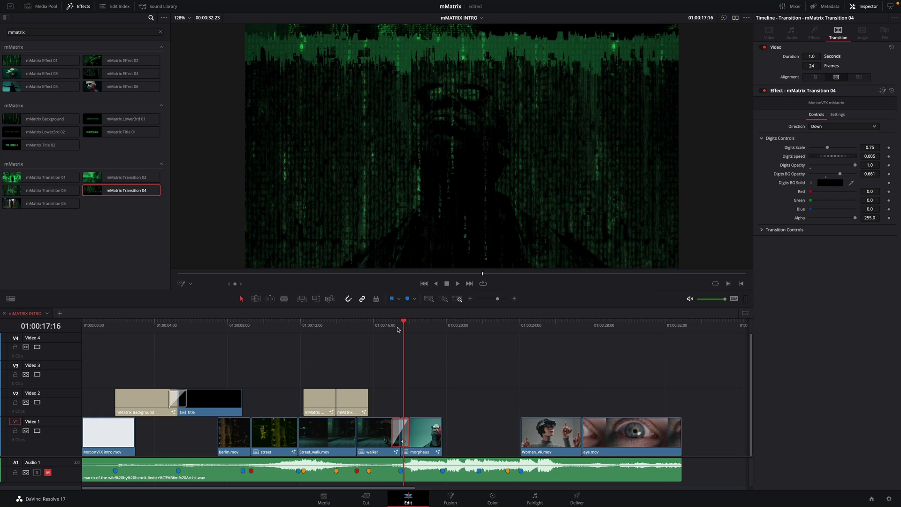
- Move Woman_VR.mov directly behind the morpheus clip on Video 1
left_click(549, 328)
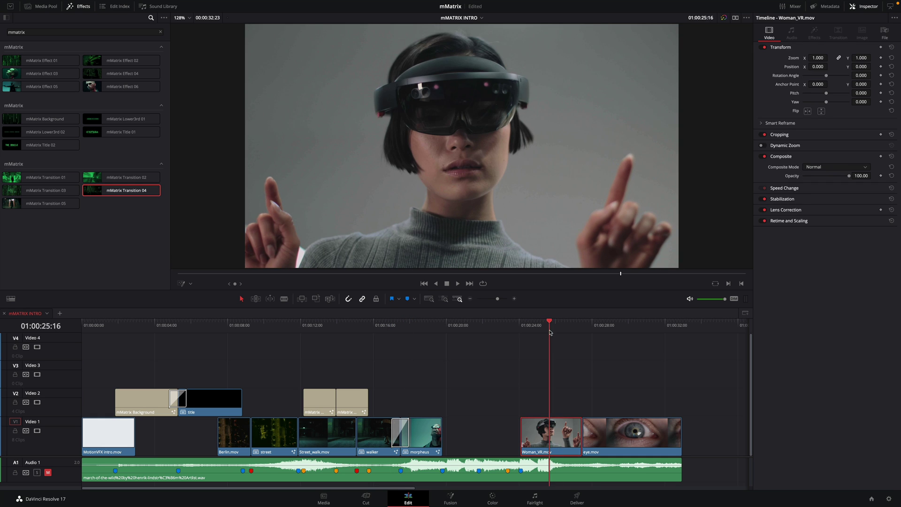
left_click_drag(552, 436, 474, 436)
left_click(470, 328)
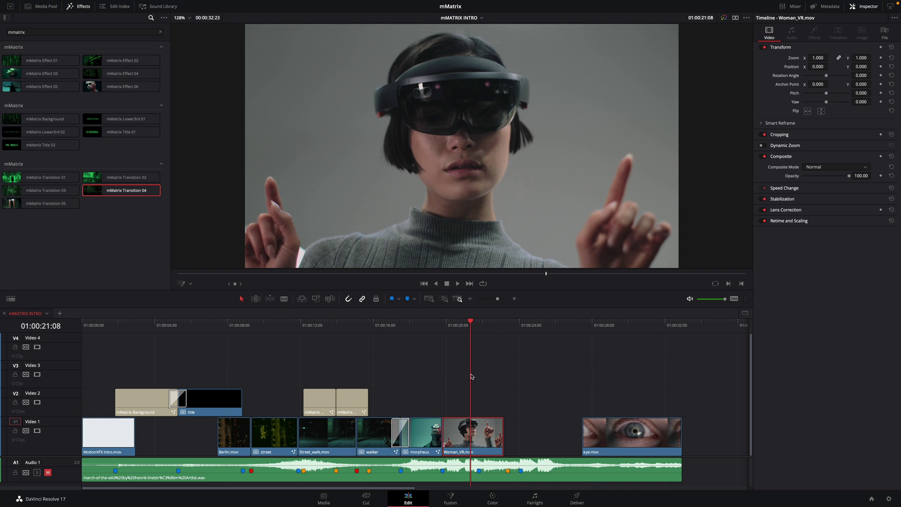
- Grade Woman_VR.mov on the Color page with the MotionVFX mMatrix - Neo LUT, and return to the Edit page
left_click(493, 501)
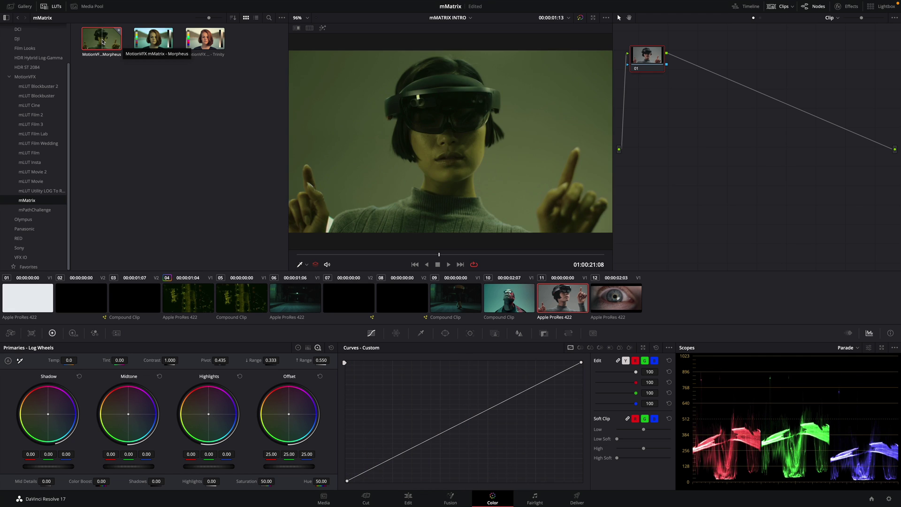
double_click(153, 45)
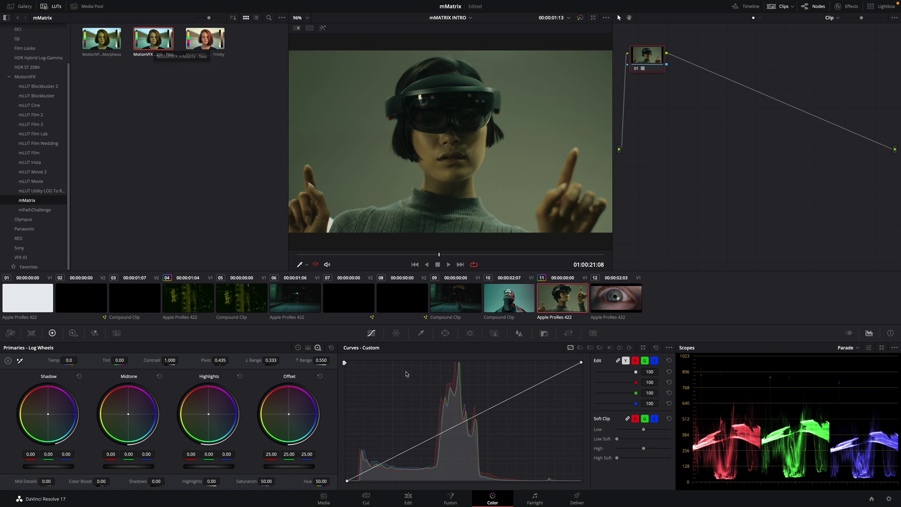
left_click(407, 500)
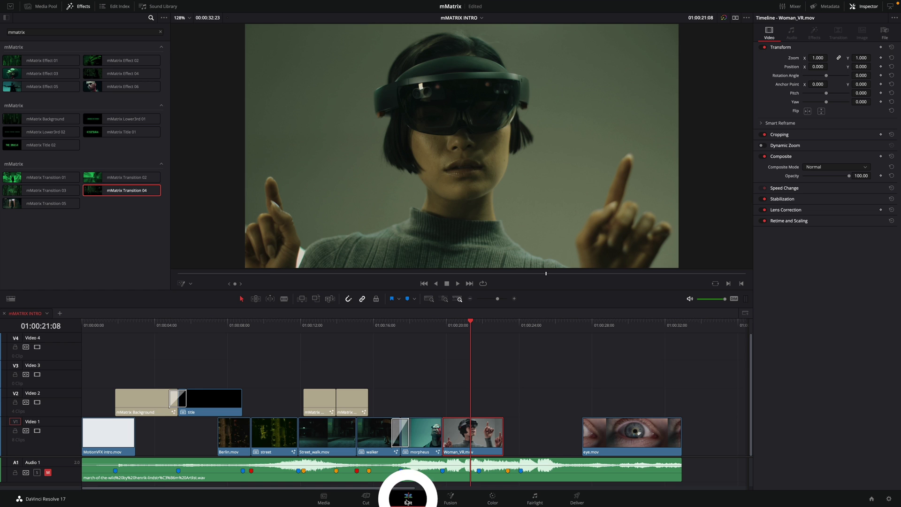
- Convert the graded Woman_VR.mov clip into a compound clip named VR GIRL
right_click(478, 433)
left_click(500, 218)
type("VR G")
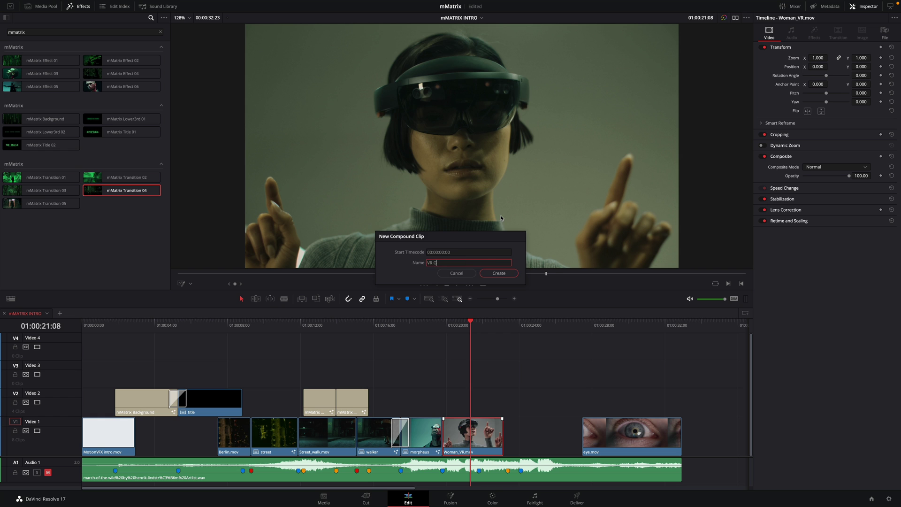
type("IRL")
key("Return")
- Apply mMatrix Effect 05 to the VR GIRL compound clip and preview it at 01:00:21:04
left_click(467, 324)
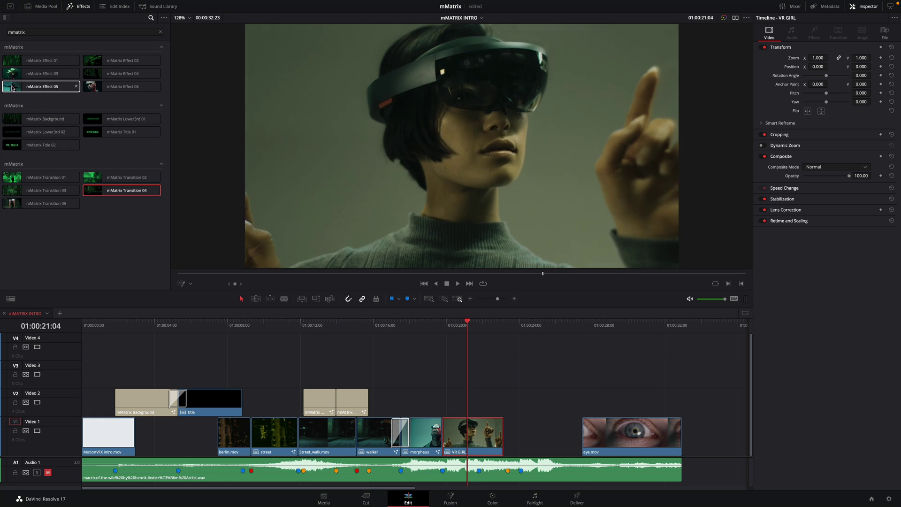
left_click_drag(47, 87, 479, 436)
mouse_move(467, 324)
left_mouse_down()
mouse_move(456, 324)
mouse_move(468, 323)
left_mouse_up()
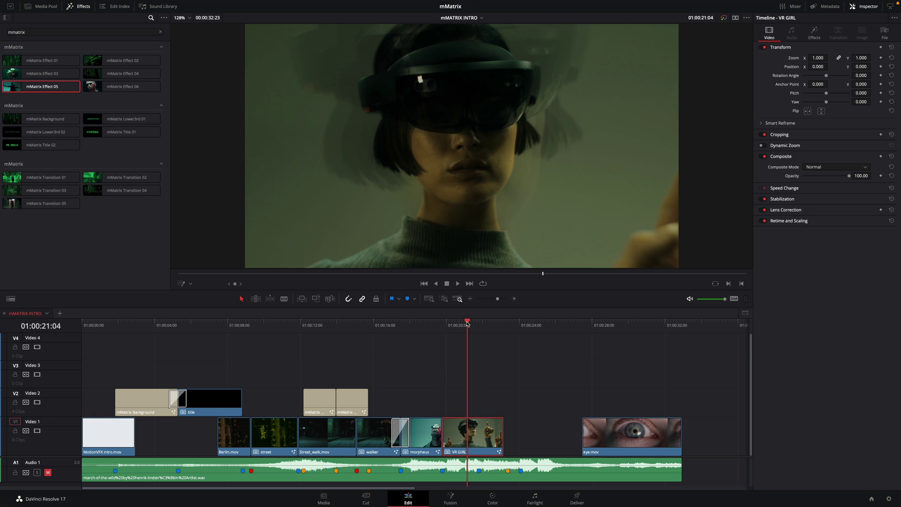
- Center VR GIRL's effect on the headset at about X 0.44, Y 0.67, set layer opacities to 1.0, 0.417 and 0.591, and play it back
left_click(814, 33)
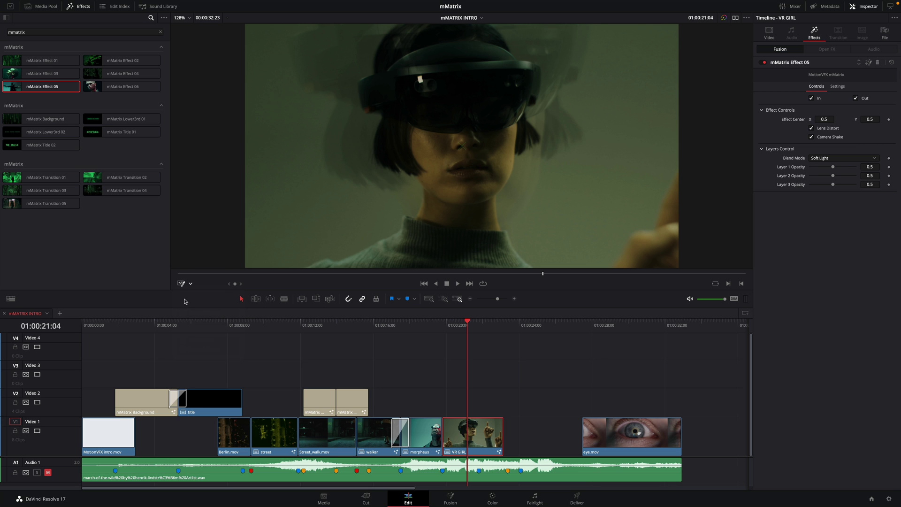
left_click_drag(458, 148, 383, 103)
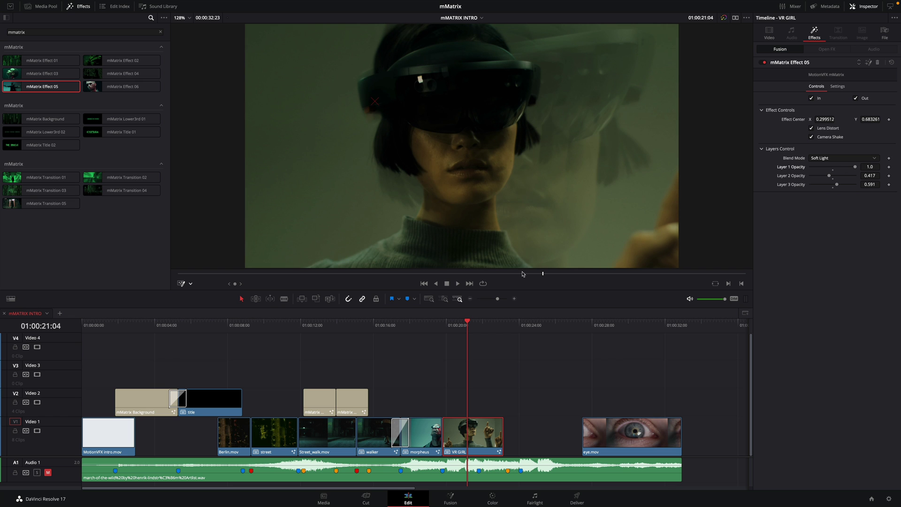
mouse_move(466, 327)
left_mouse_down()
mouse_move(473, 326)
mouse_move(465, 326)
left_mouse_up()
left_click_drag(374, 102, 435, 103)
left_click(442, 327)
key("space")
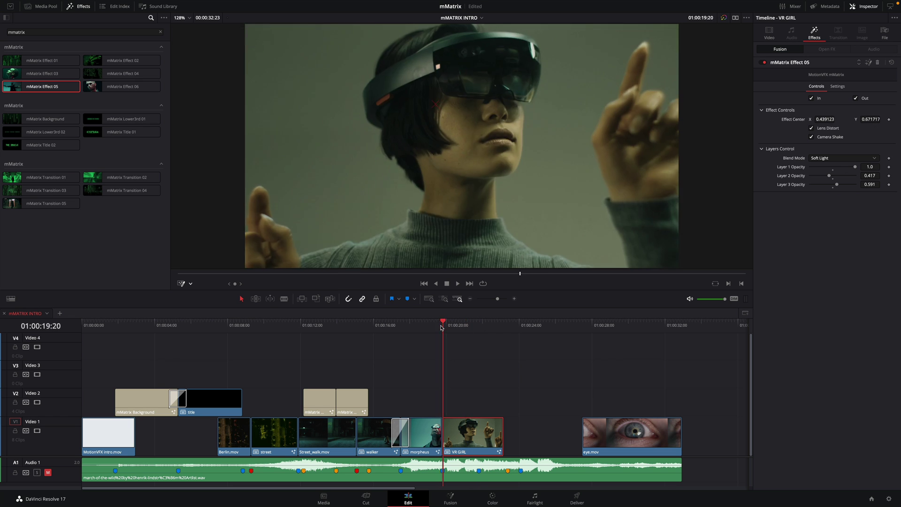
key("space")
- Add mMatrix Effect 03 to VR GIRL, setting Interlace Size to 1.83 and Displace to 0.003, and raise its Glow Opacity
left_click(473, 328)
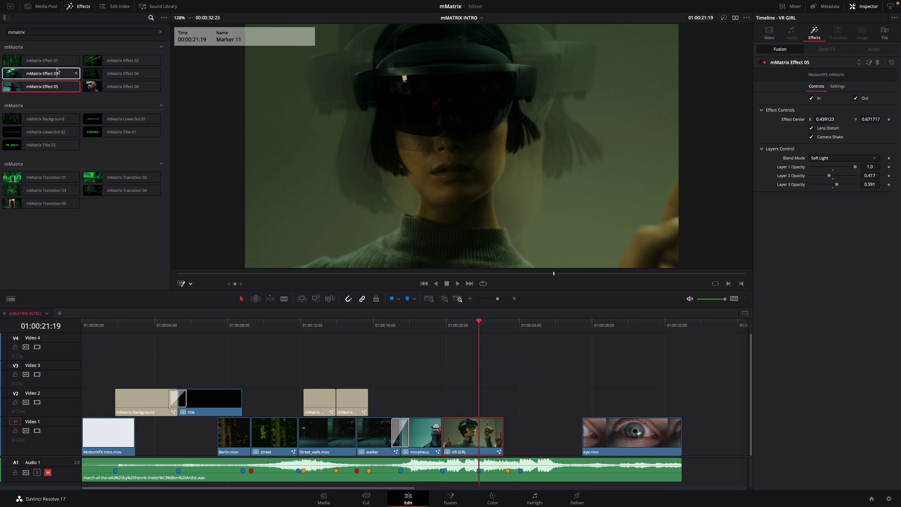
left_click_drag(56, 71, 314, 242)
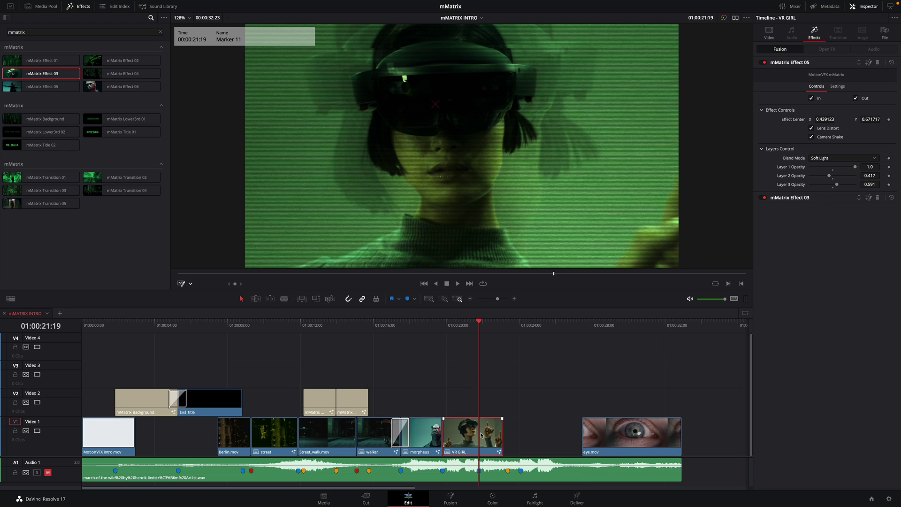
left_click(812, 197)
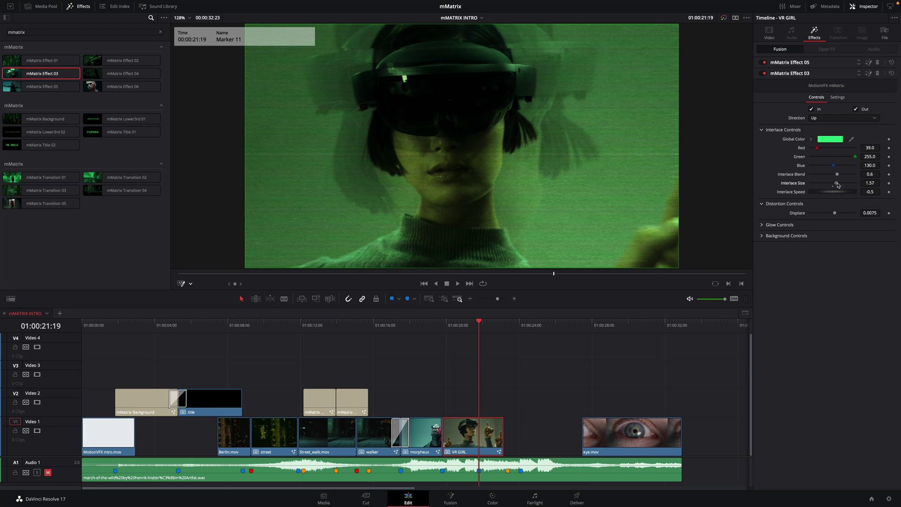
left_click_drag(837, 183, 834, 213)
left_click(761, 225)
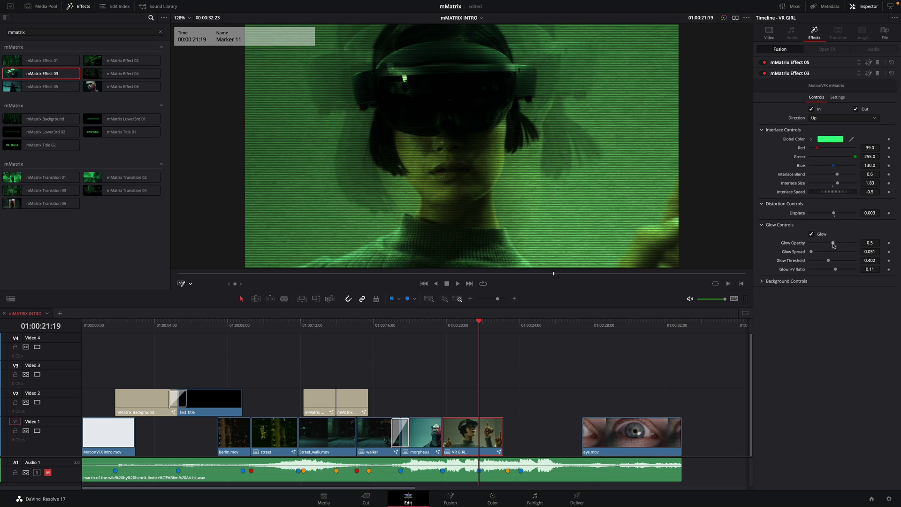
left_click_drag(833, 245, 838, 245)
- Move eye.mov directly after VR GIRL, set its zoom to 1.270, and convert it into a compound clip named eye
left_click_drag(479, 324, 534, 334)
left_click_drag(627, 432, 548, 432)
left_click_drag(817, 58, 819, 60)
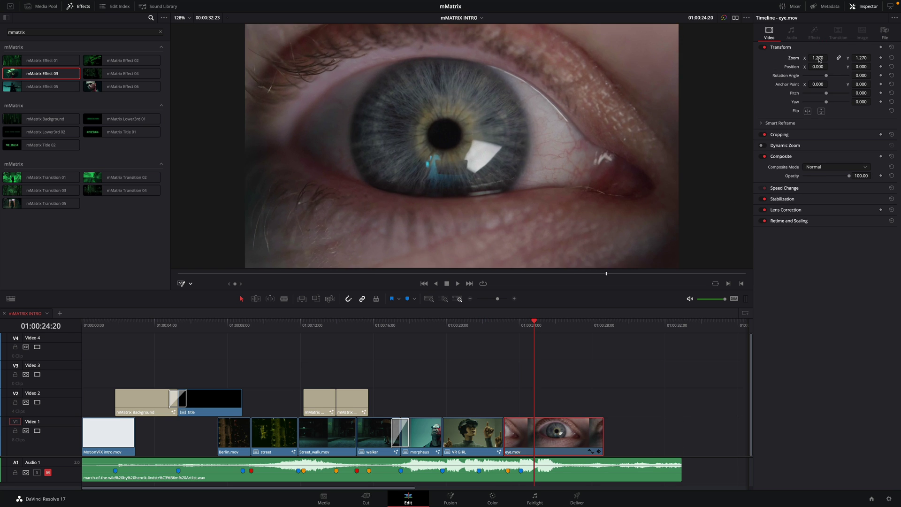
right_click(547, 437)
left_click(549, 307)
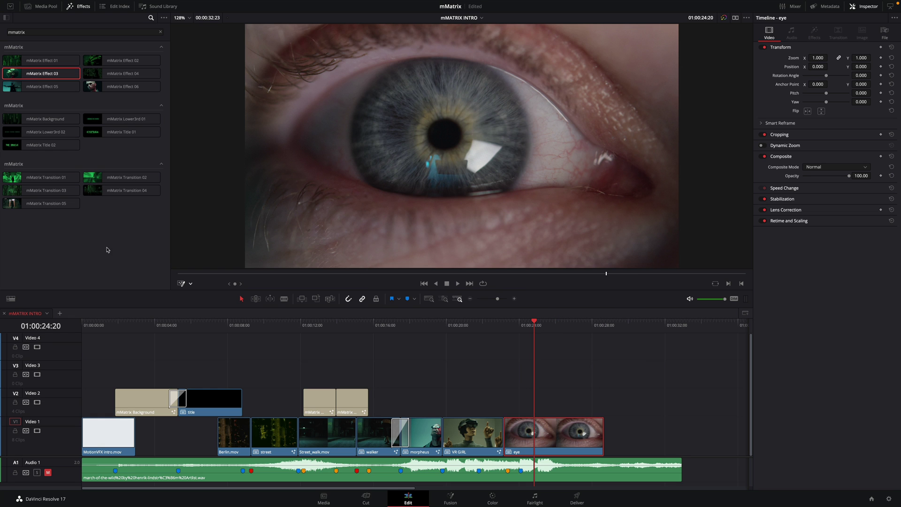
- Apply mMatrix Effect 06 to the eye compound clip, set Effect Size to 3.1 and disable Shake
left_click_drag(96, 91, 543, 428)
key("space")
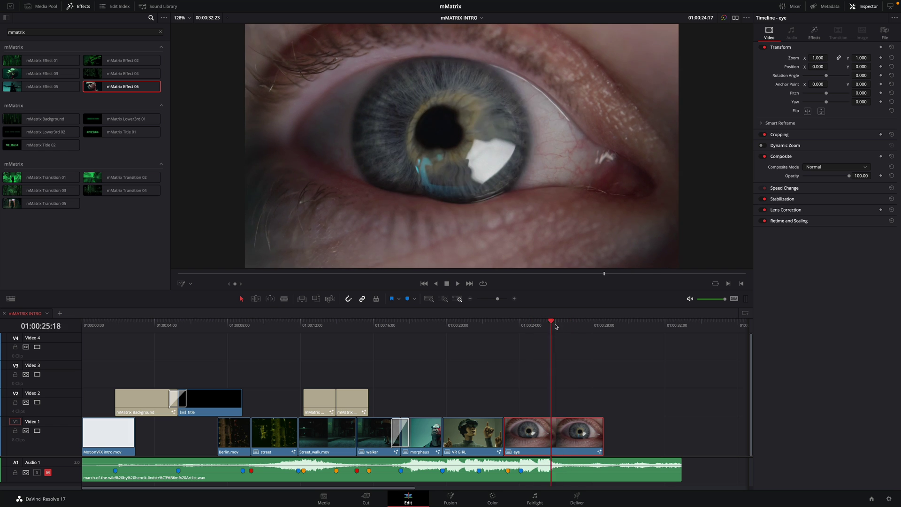
left_click(811, 33)
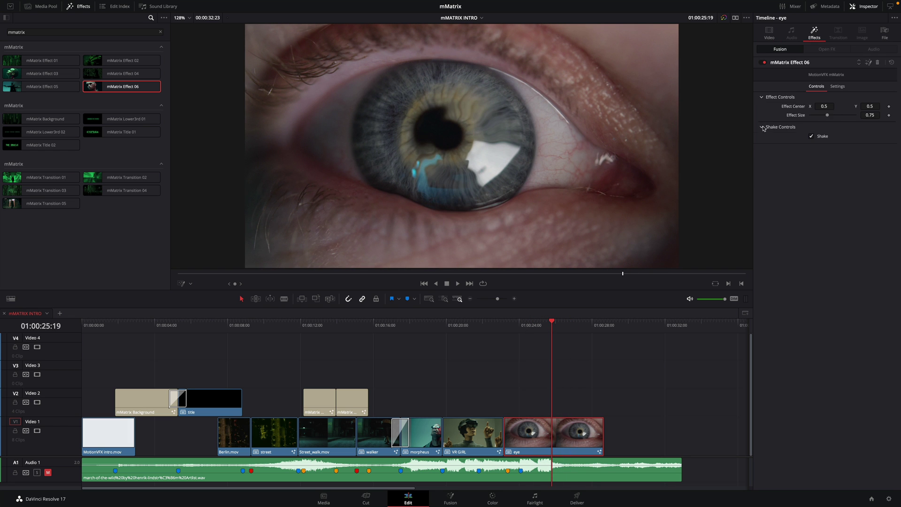
left_click_drag(827, 115, 844, 115)
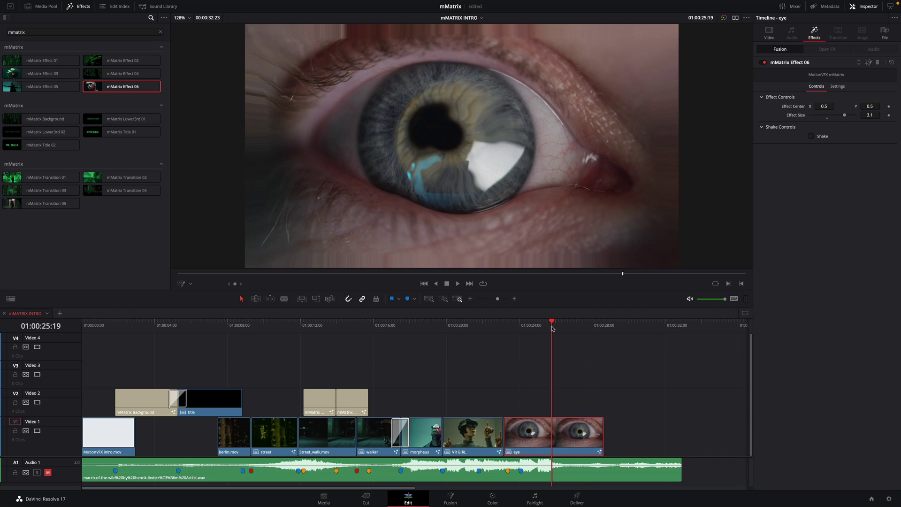
- Center the eye clip's effect on the pupil at about X 0.45, Y 0.54 and scrub through the result
mouse_move(552, 329)
left_mouse_down()
mouse_move(519, 325)
mouse_move(540, 325)
left_mouse_up()
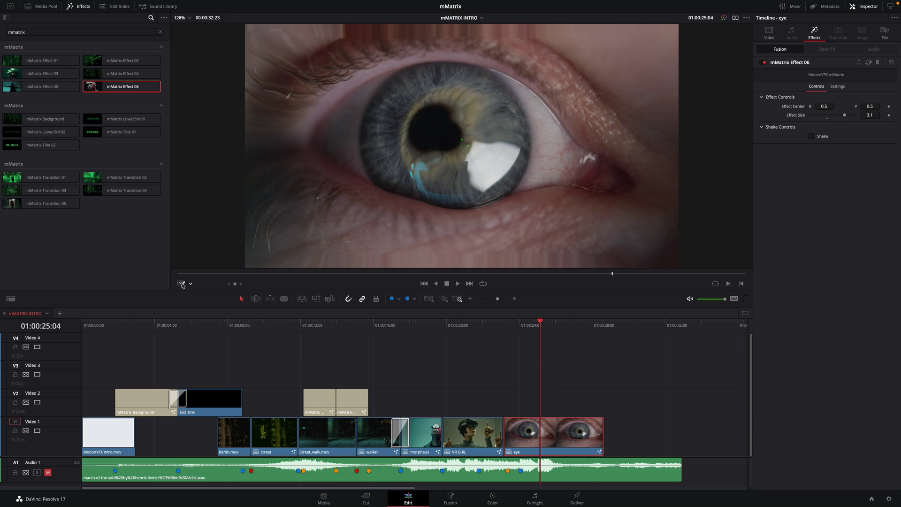
left_click_drag(466, 148, 444, 130)
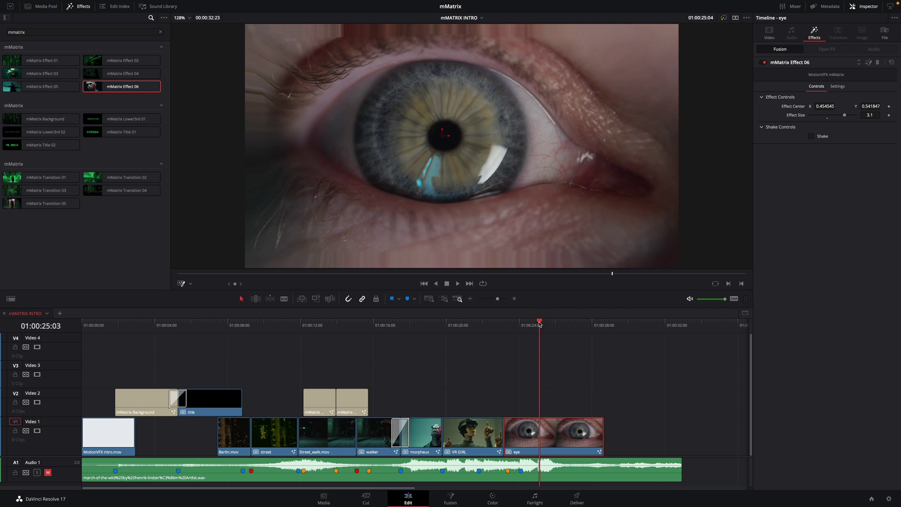
mouse_move(539, 324)
left_mouse_down()
mouse_move(521, 323)
mouse_move(577, 321)
mouse_move(556, 321)
left_mouse_up()
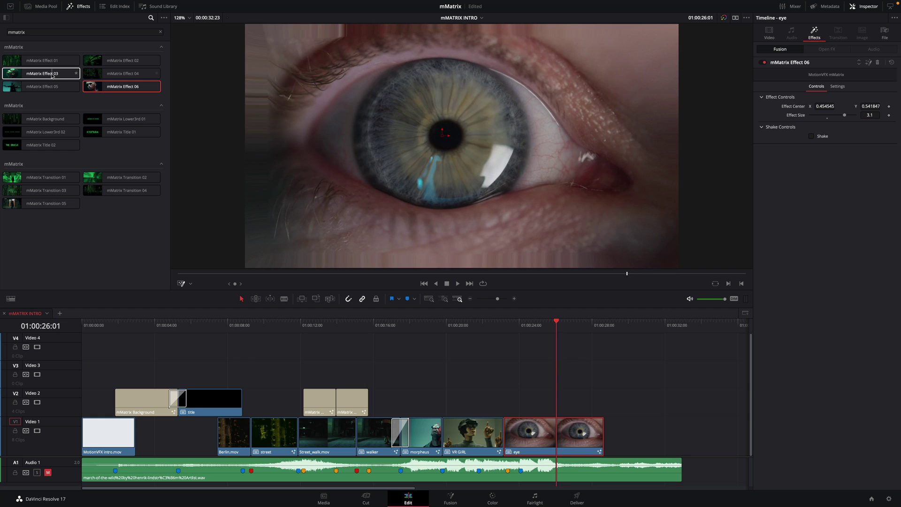
- Add mMatrix Effect 03 to the eye compound clip as a second effect
left_click(62, 72)
left_click_drag(62, 73, 519, 372)
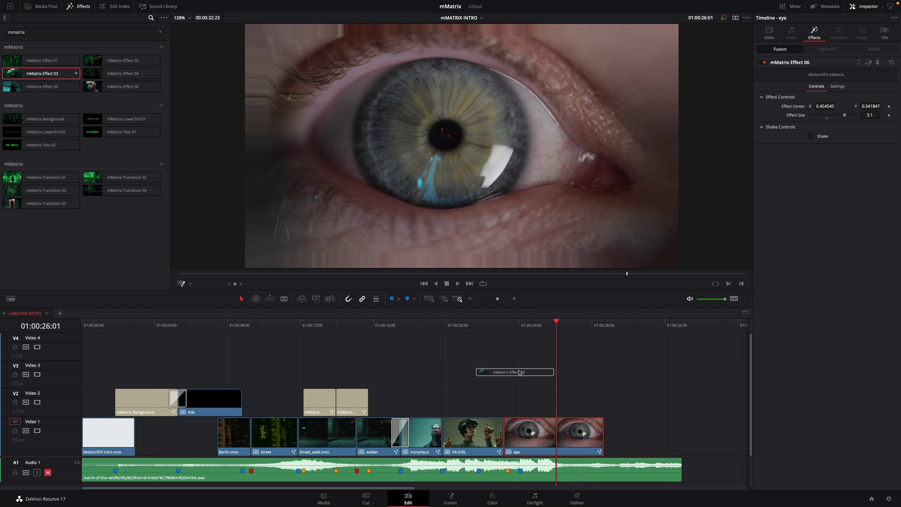
left_click_drag(569, 423, 567, 434)
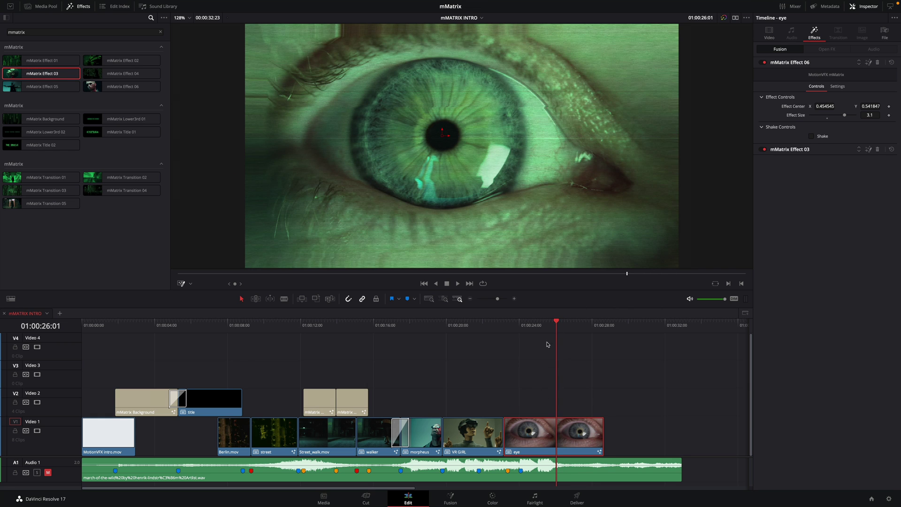
- Trim the eye clip and move it over the end of VR GIRL, filling Marker 11 to the last blue audio marker
left_click_drag(556, 327, 537, 332)
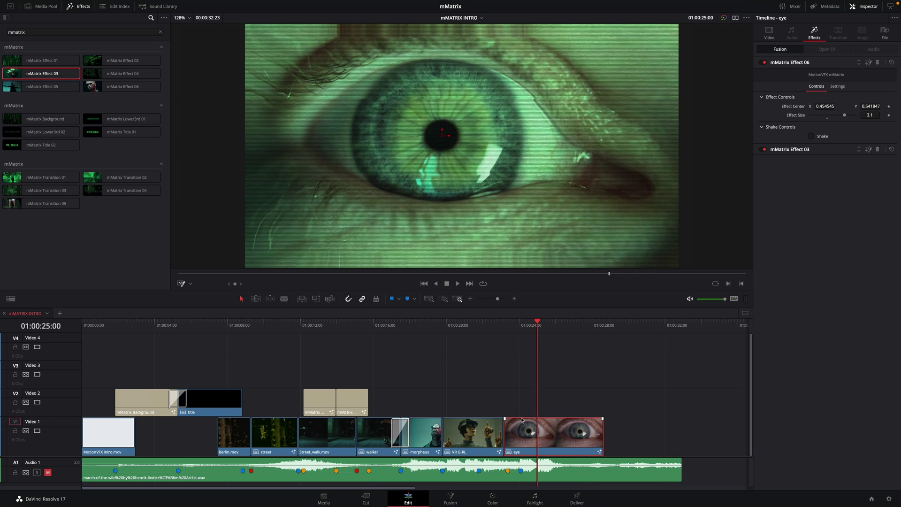
left_click_drag(505, 429, 521, 430)
left_click_drag(586, 431, 476, 440)
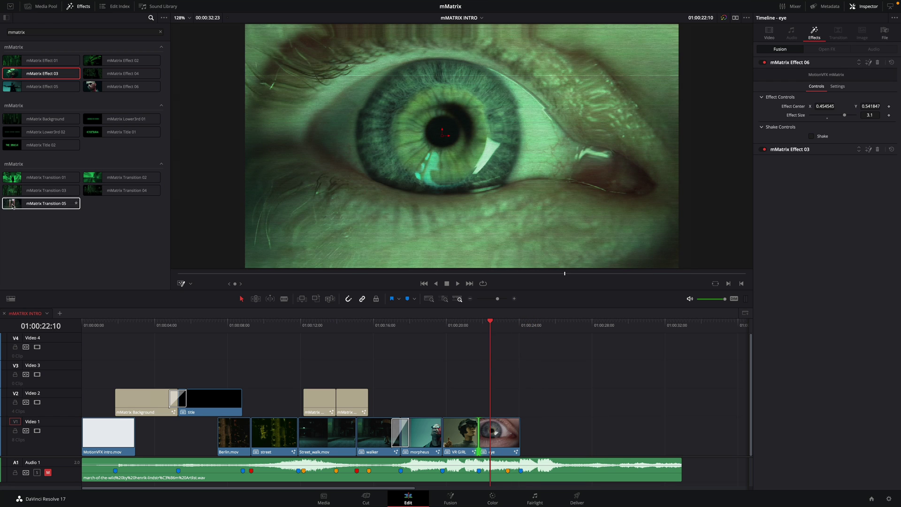
- Add mMatrix Transition 05 at the cut between VR GIRL and eye, preview it, and move the playhead to Marker 14
left_click_drag(13, 206, 476, 445)
mouse_move(473, 328)
left_mouse_down()
mouse_move(493, 326)
mouse_move(471, 325)
left_mouse_up()
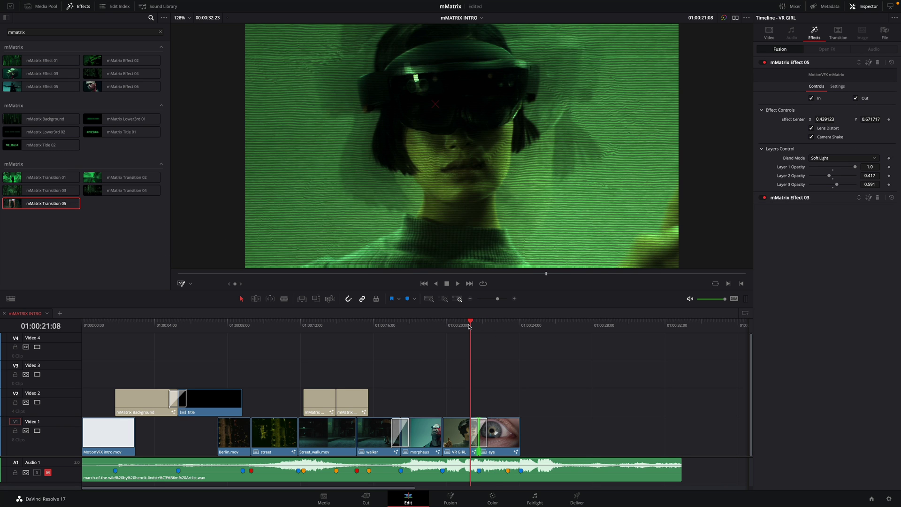
key("Right")
key("Right")
key("Right")
key("Right")
key("Right")
key("Right")
key("Right")
key("Right")
key("Right")
key("Right")
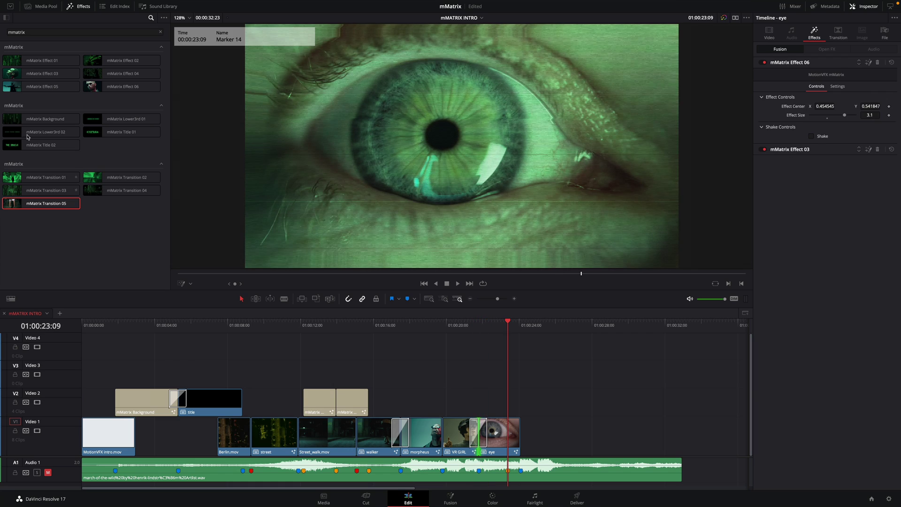
- Place mMatrix Background on Video 2 at Marker 14 and stack mMatrix Title 02 above it on Video 3
left_click_drag(29, 119, 512, 332)
key("space")
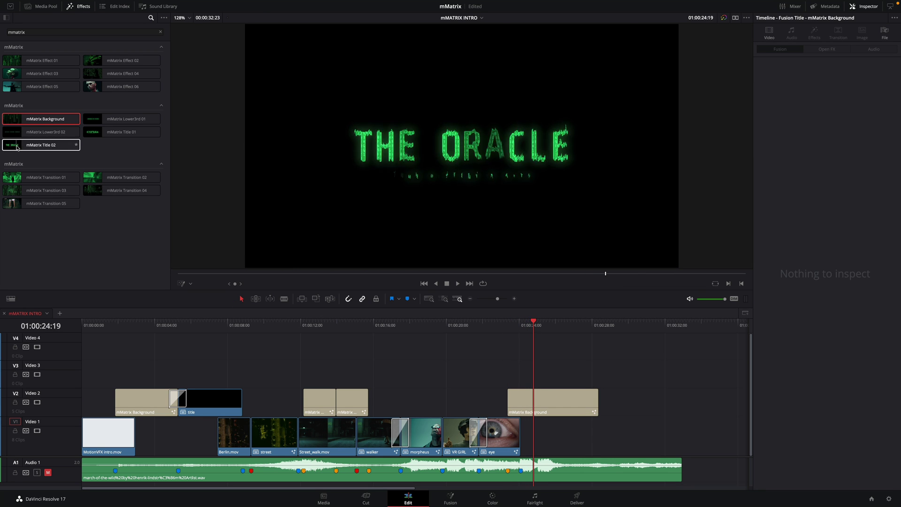
left_click_drag(22, 147, 505, 376)
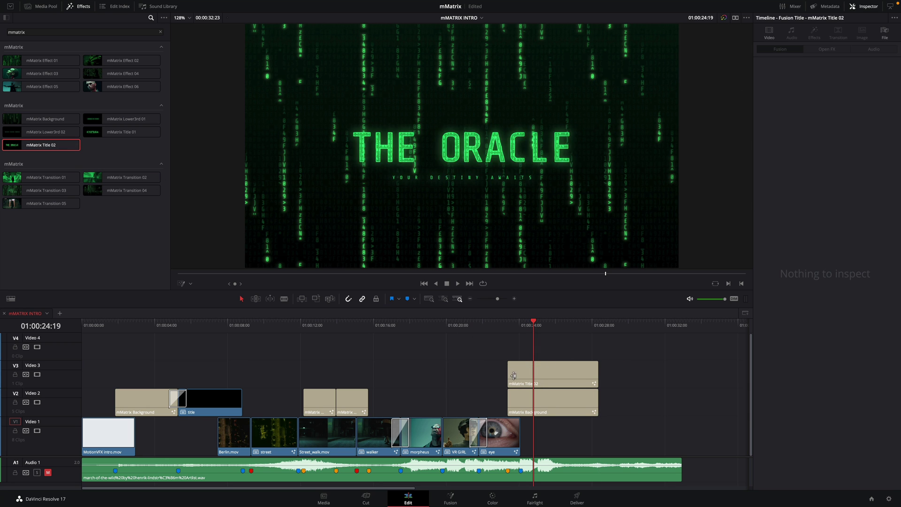
- Shift mMatrix Title 02 to start shortly after the background, and play the section back
left_click_drag(511, 328, 514, 329)
left_click_drag(531, 376, 537, 376)
key("space")
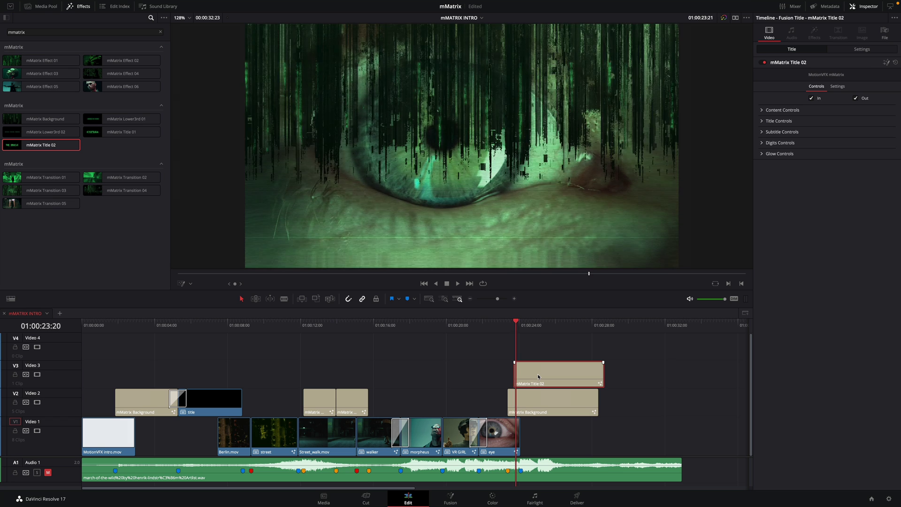
key("space")
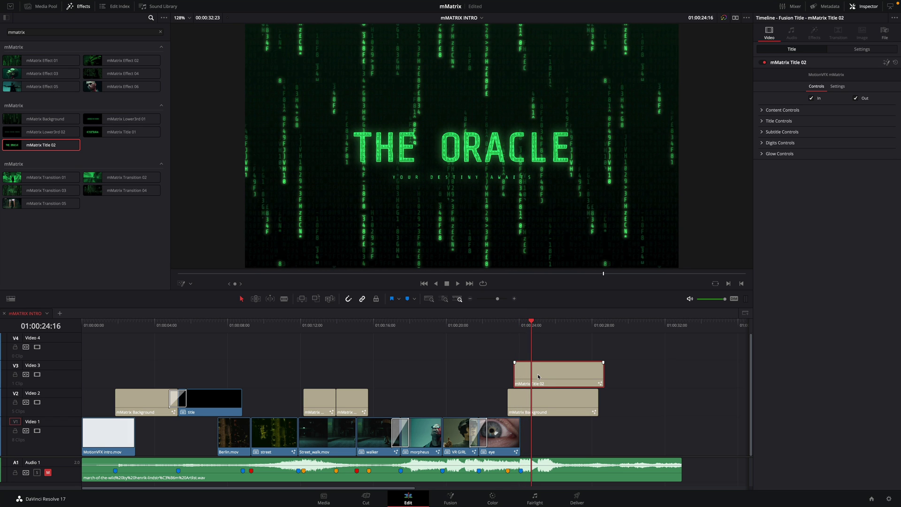
- Set mMatrix Title 02's title text to mMatrix and its subtitle to FREE AT MOTIONVFX.COM
left_click(777, 120)
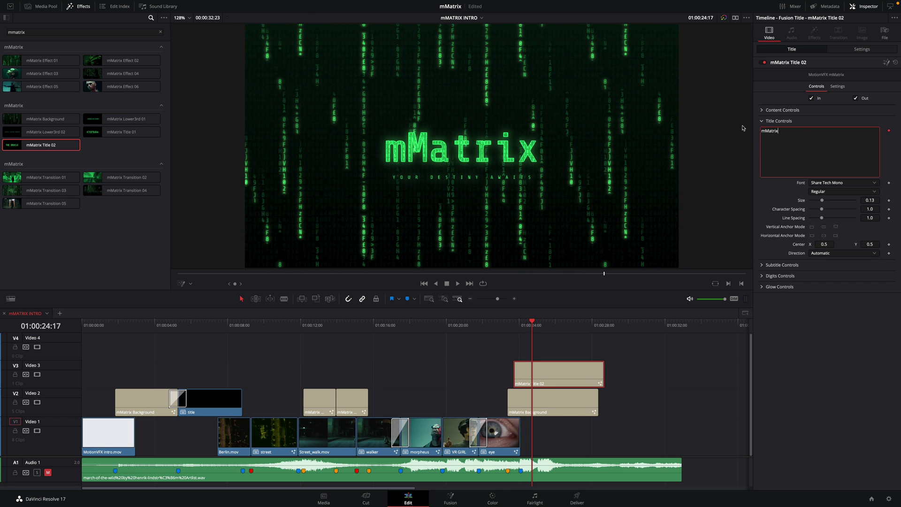
left_click(764, 264)
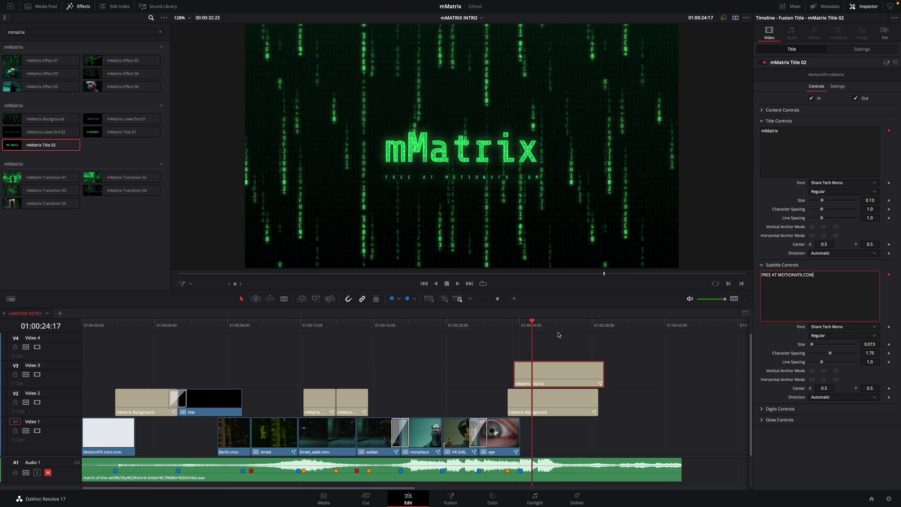